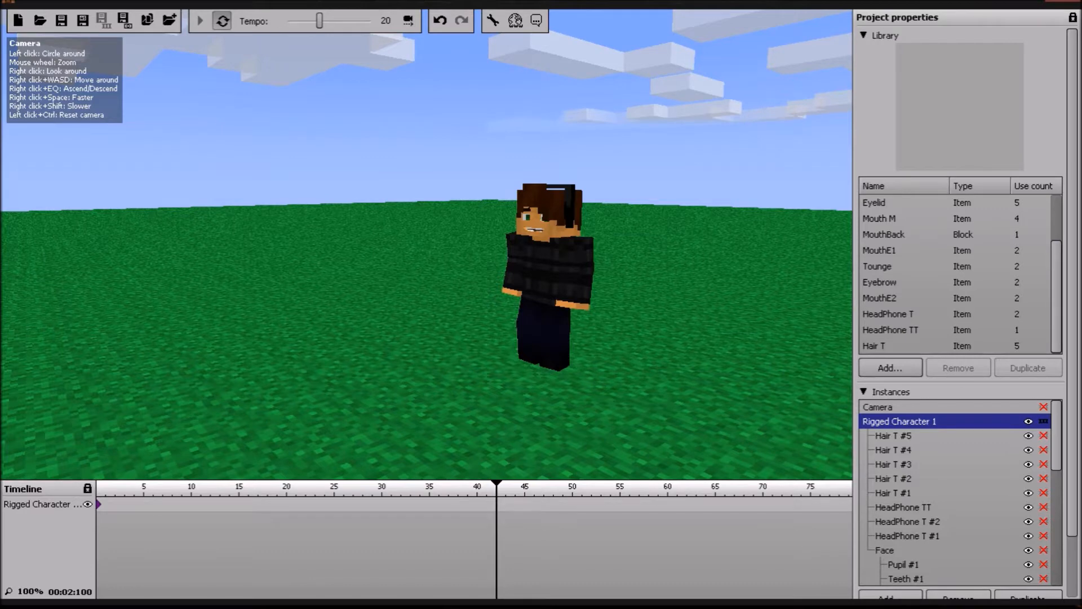
Step: Add a keyframe for Rigged Character 1 at frame 7 on the timeline
{"action": "key", "text": "w"}
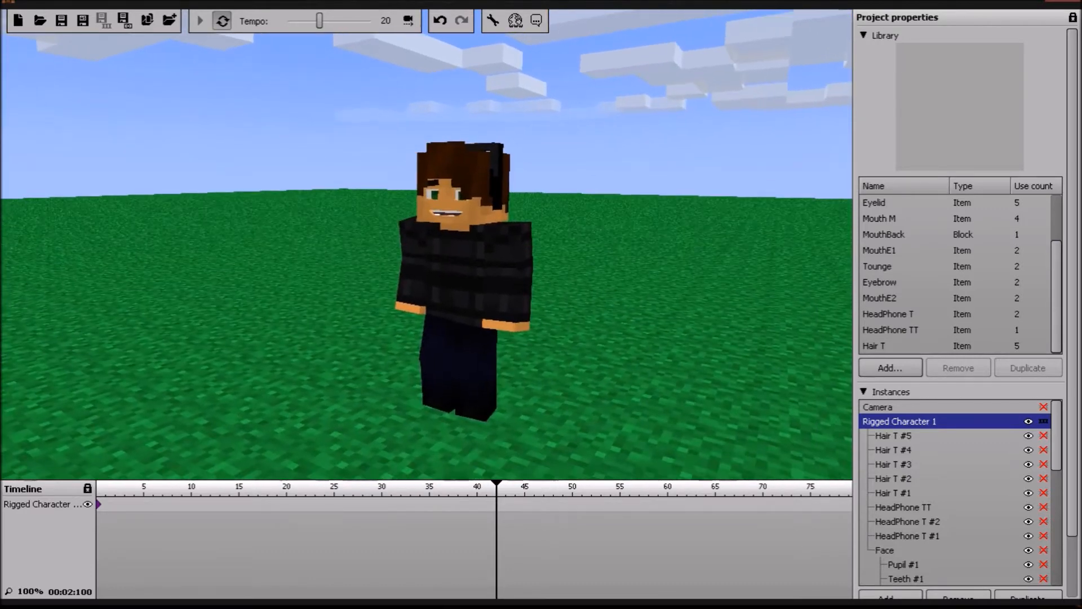
{"action": "key", "text": "w"}
{"action": "key", "text": "d"}
{"action": "key", "text": "s"}
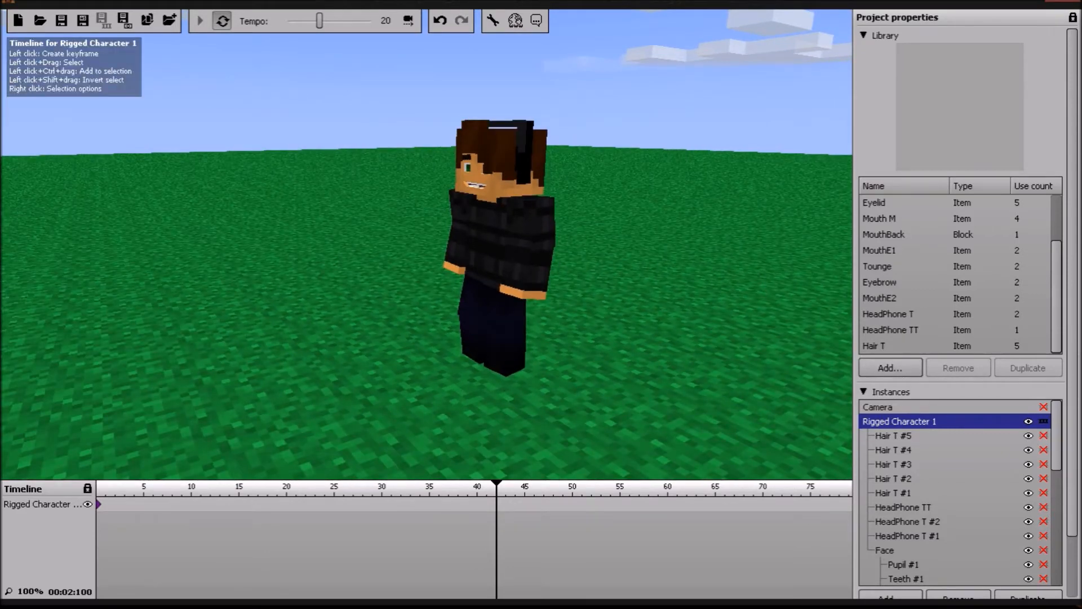
{"action": "left_click", "coordinate": [173, 504]}
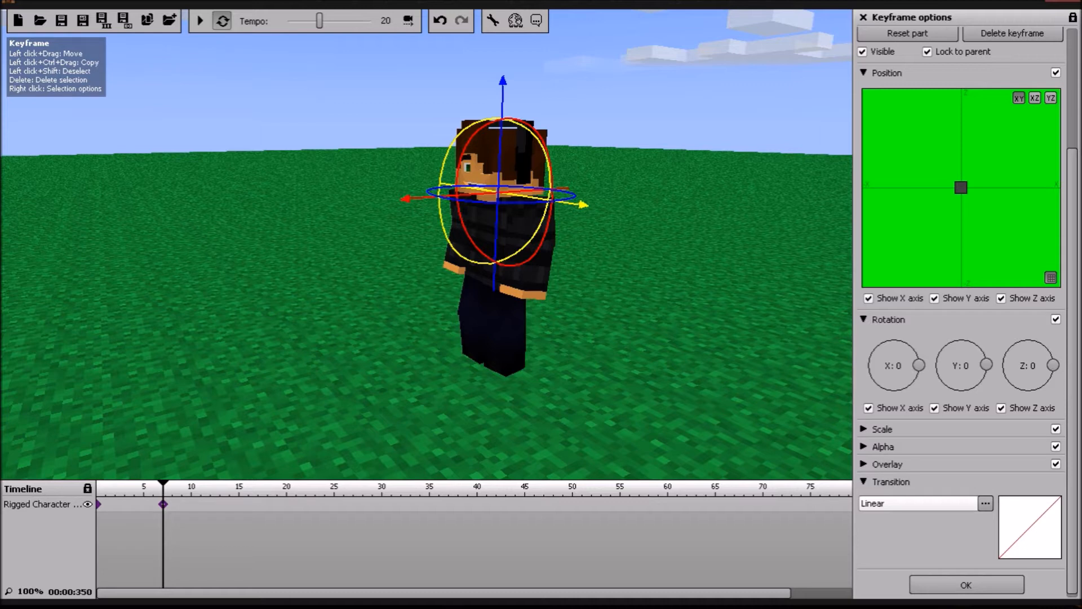
{"action": "left_click_drag", "start_coordinate": [163, 504], "coordinate": [191, 504]}
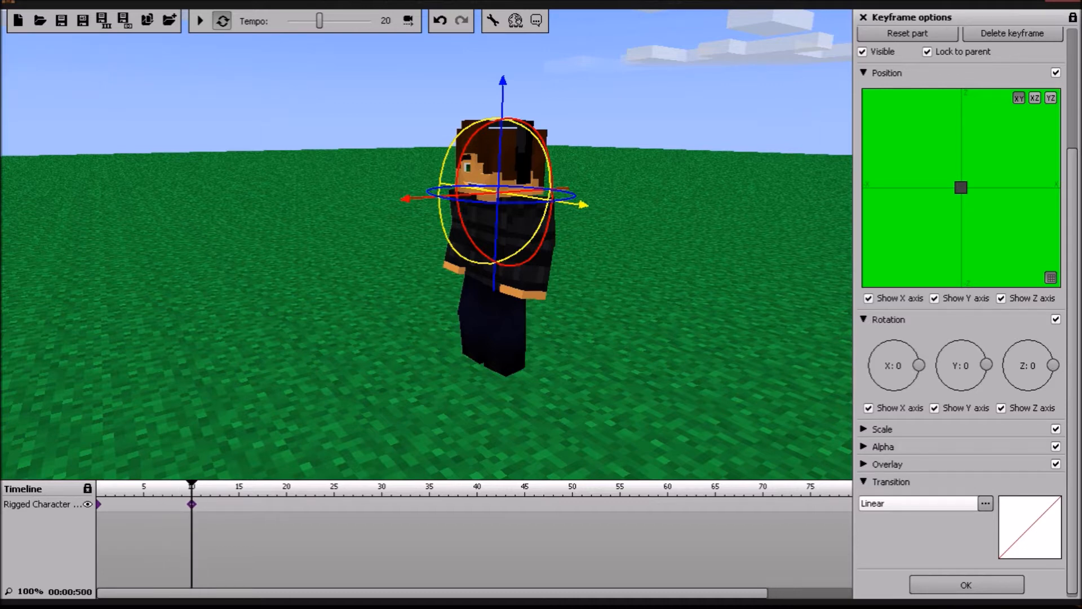
{"action": "left_click_drag", "start_coordinate": [173, 504], "coordinate": [162, 504]}
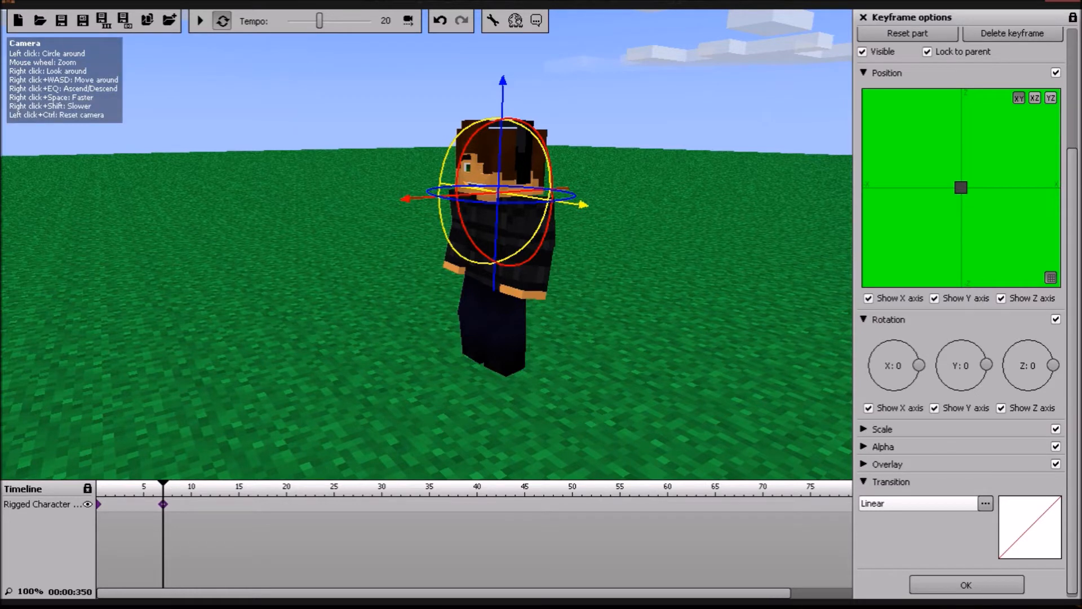
Step: Tilt the character's body to an X rotation of -1 in the frame 7 keyframe
{"action": "scroll", "coordinate": [961, 282], "scroll_direction": "up", "scroll_amount": 5}
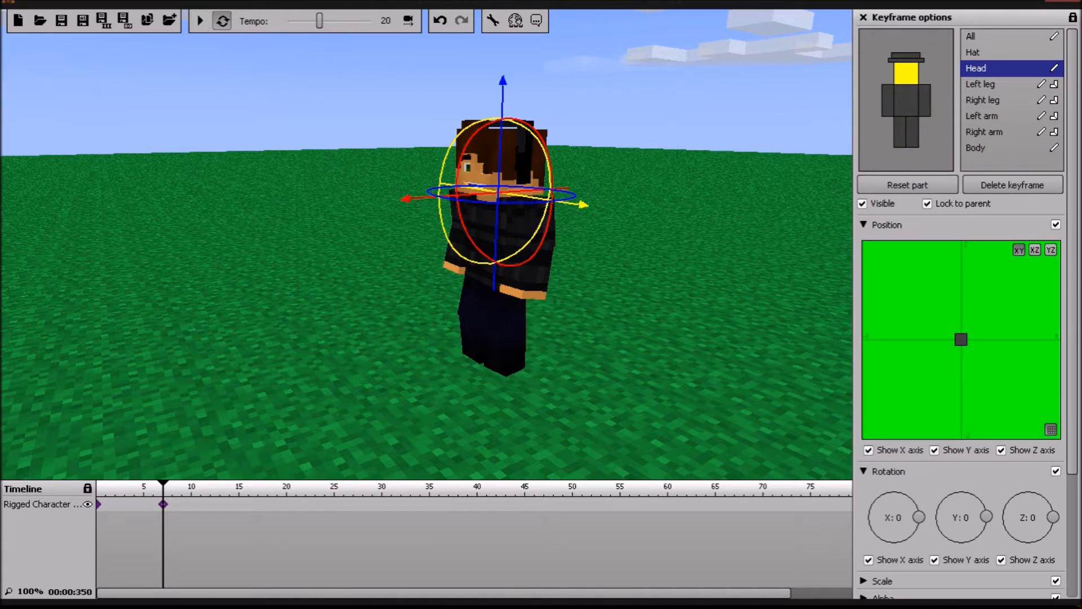
{"action": "left_click", "coordinate": [980, 85]}
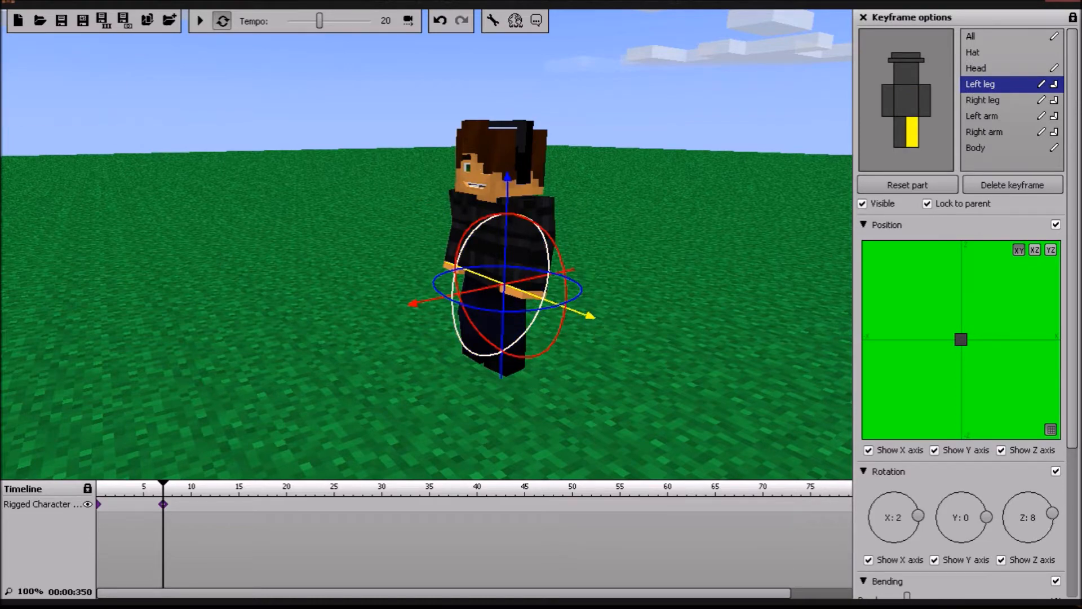
{"action": "left_click_drag", "start_coordinate": [532, 324], "coordinate": [691, 281]}
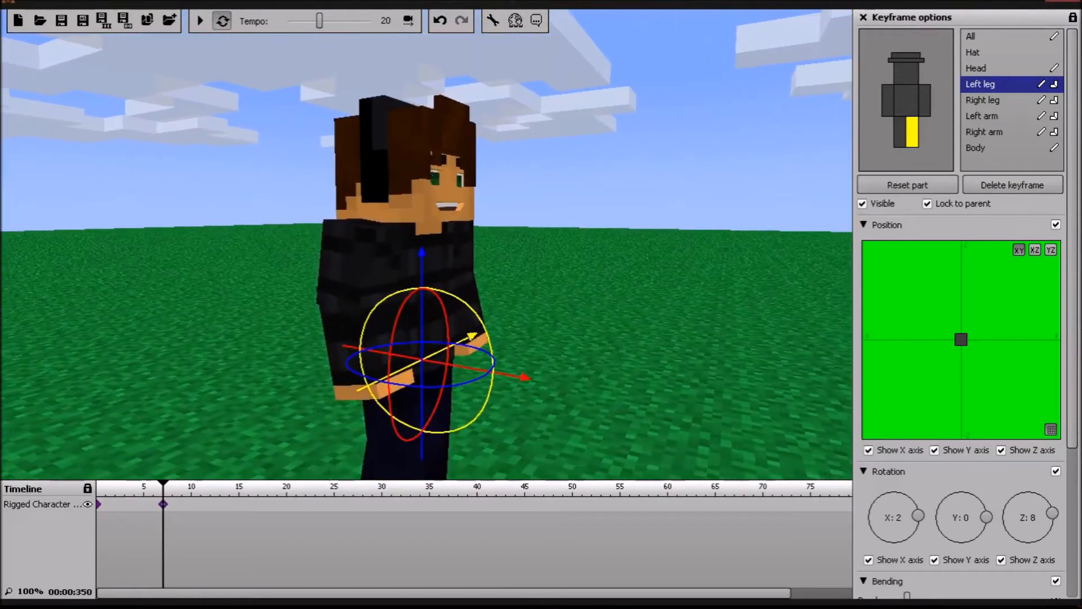
{"action": "scroll", "coordinate": [426, 245], "scroll_direction": "up", "scroll_amount": 2}
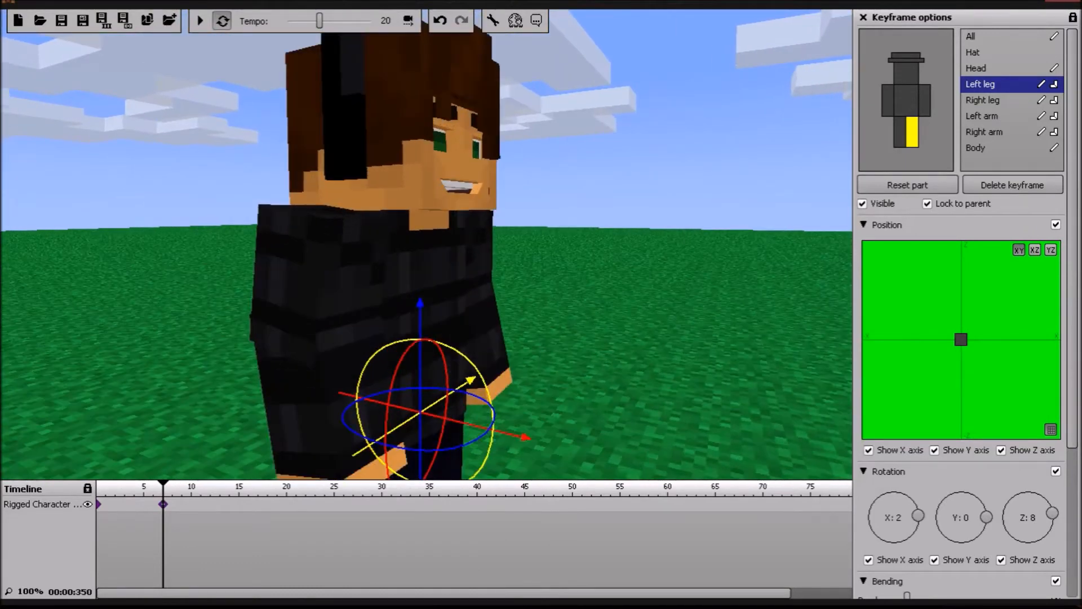
{"action": "scroll", "coordinate": [426, 245], "scroll_direction": "down", "scroll_amount": 3}
{"action": "mouse_move", "coordinate": [426, 245]}
{"action": "right_mouse_down"}
{"action": "mouse_move", "coordinate": [424, 255]}
{"action": "mouse_move", "coordinate": [427, 247]}
{"action": "right_mouse_up"}
{"action": "scroll", "coordinate": [426, 245], "scroll_direction": "down", "scroll_amount": 1}
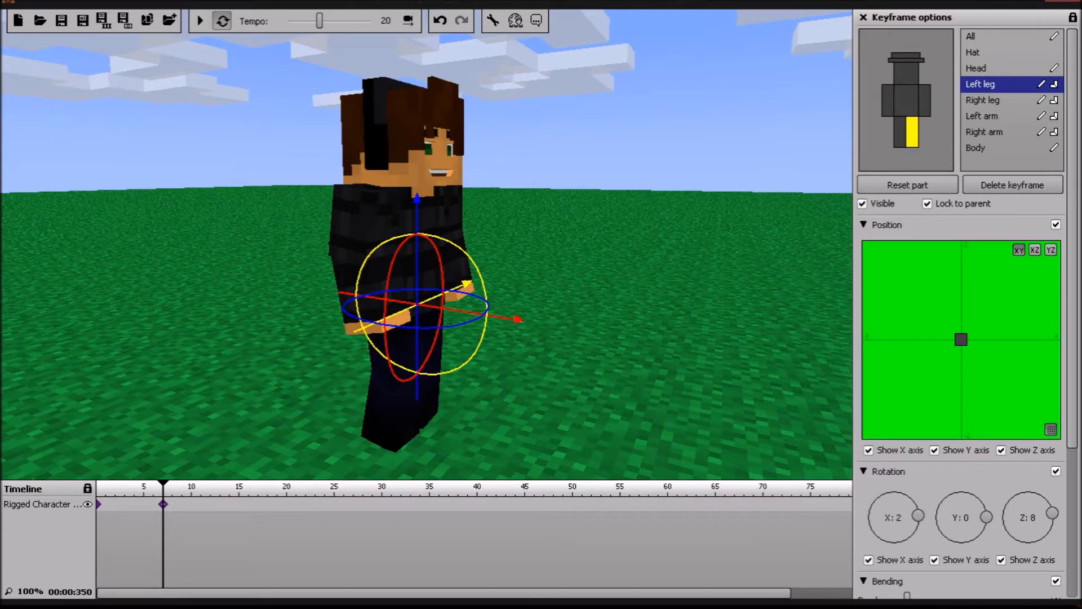
{"action": "left_click", "coordinate": [976, 69]}
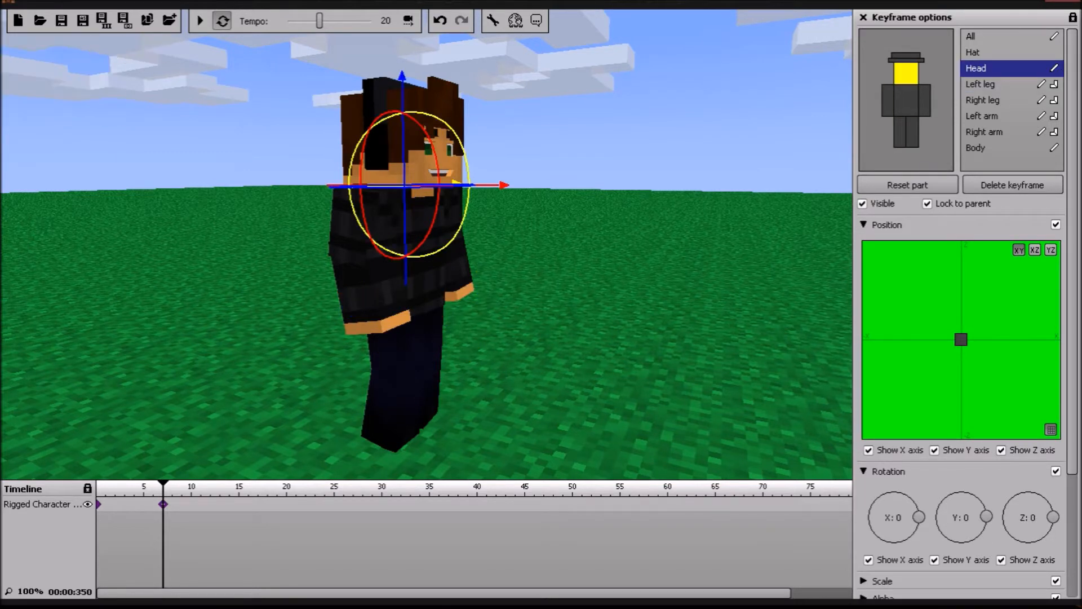
{"action": "left_click", "coordinate": [976, 148]}
{"action": "left_click_drag", "start_coordinate": [456, 264], "coordinate": [456, 266]}
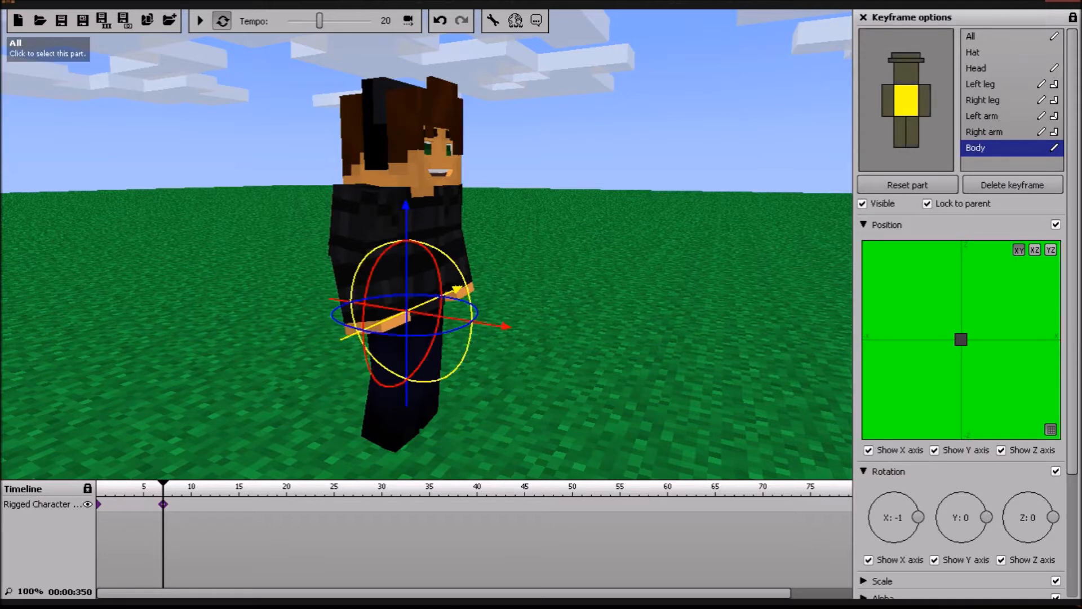
Step: Rotate the character's head to X -2 and Y 2 in the frame 7 keyframe
{"action": "left_click", "coordinate": [983, 68]}
{"action": "left_click_drag", "start_coordinate": [434, 222], "coordinate": [460, 222]}
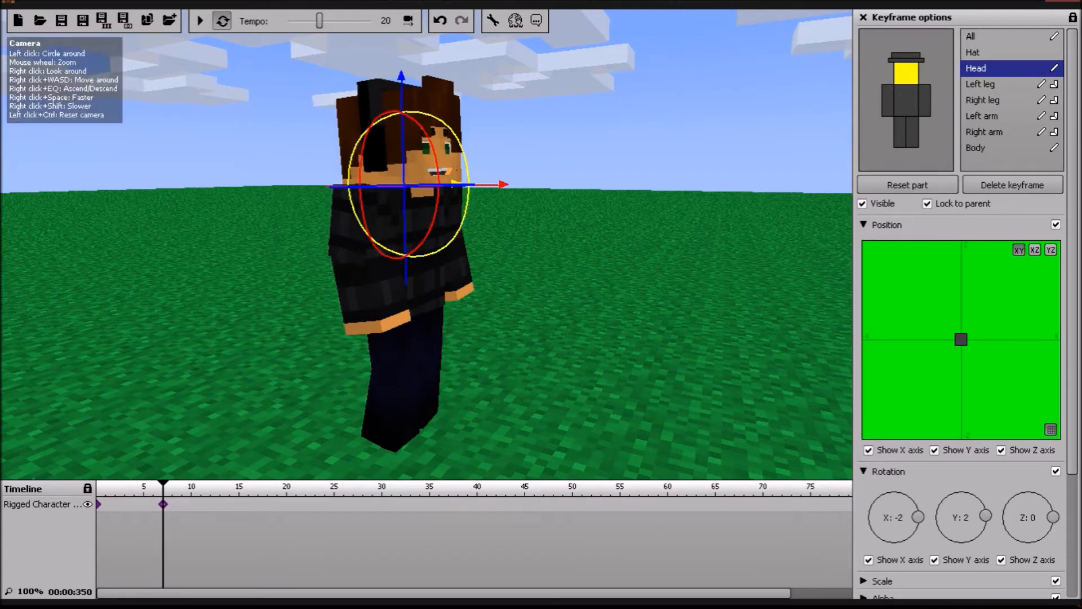
{"action": "mouse_move", "coordinate": [459, 223]}
{"action": "right_mouse_down"}
{"action": "mouse_move", "coordinate": [487, 210]}
{"action": "mouse_move", "coordinate": [471, 222]}
{"action": "right_mouse_up"}
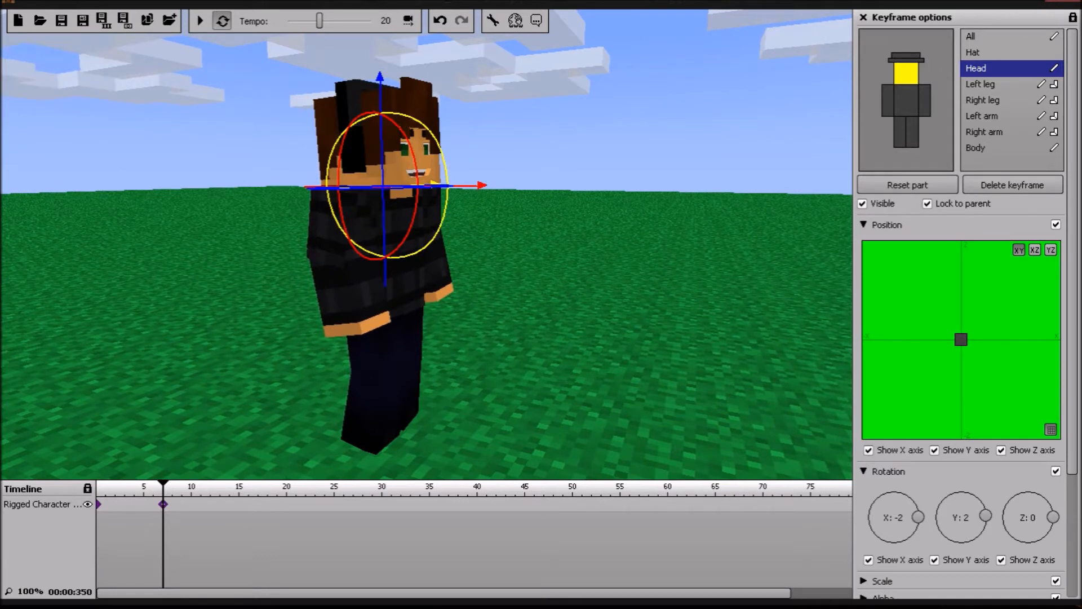
Step: Swing the right leg forward to an X rotation of -28 and set its bend to 17%
{"action": "left_click", "coordinate": [981, 85]}
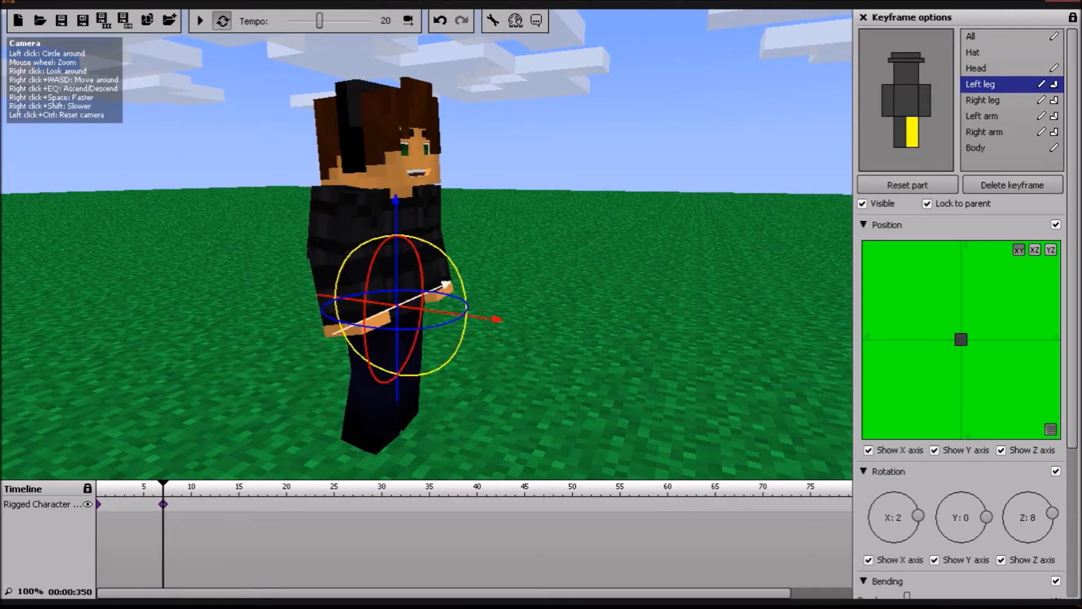
{"action": "left_click", "coordinate": [984, 133]}
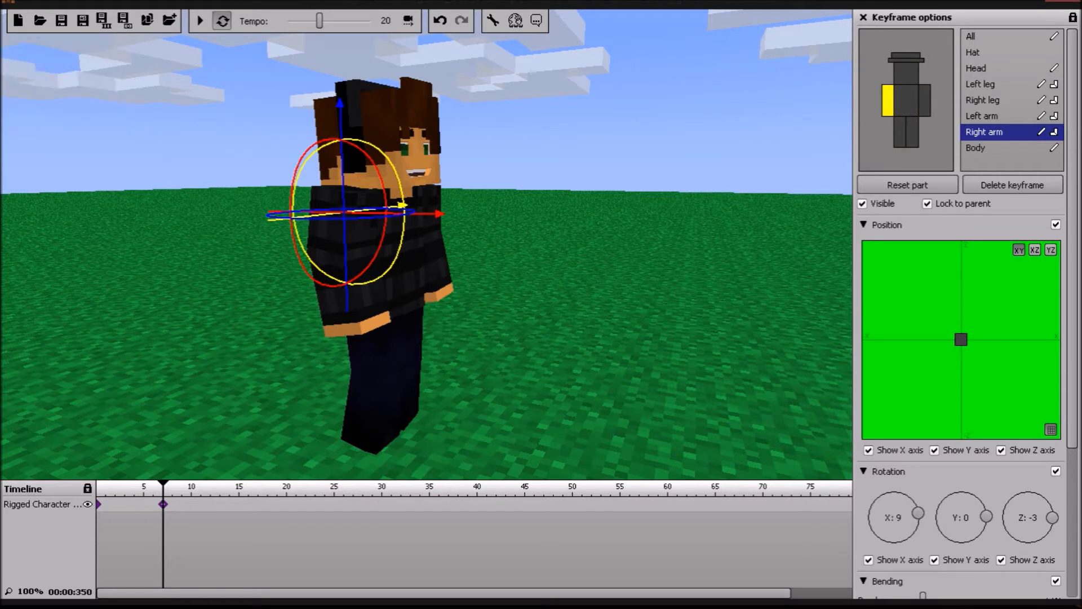
{"action": "left_click", "coordinate": [982, 100]}
{"action": "left_click_drag", "start_coordinate": [430, 354], "coordinate": [438, 327]}
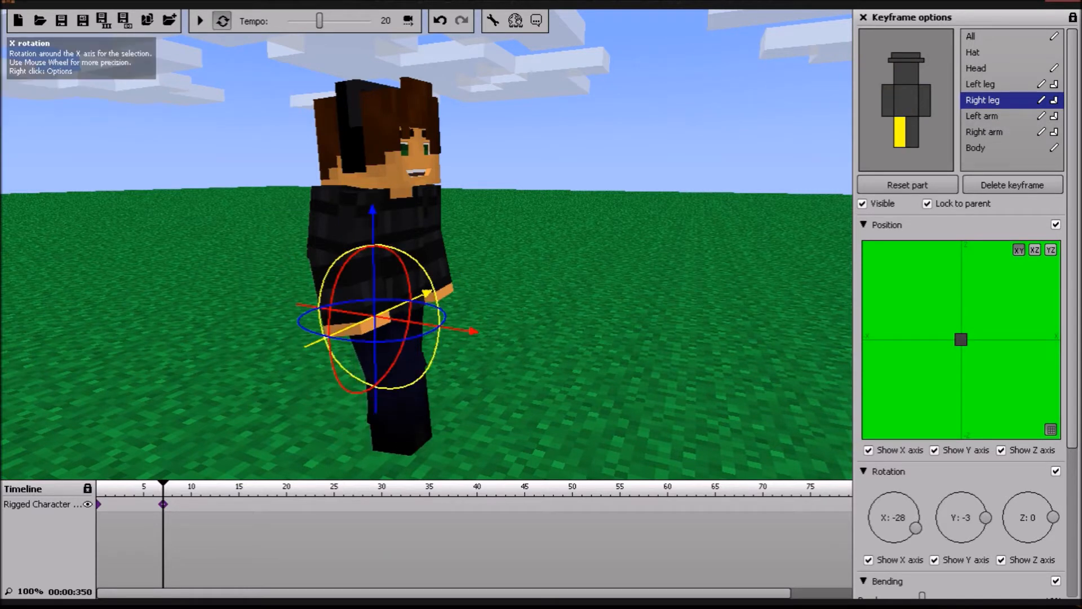
{"action": "scroll", "coordinate": [966, 313], "scroll_direction": "down", "scroll_amount": 3}
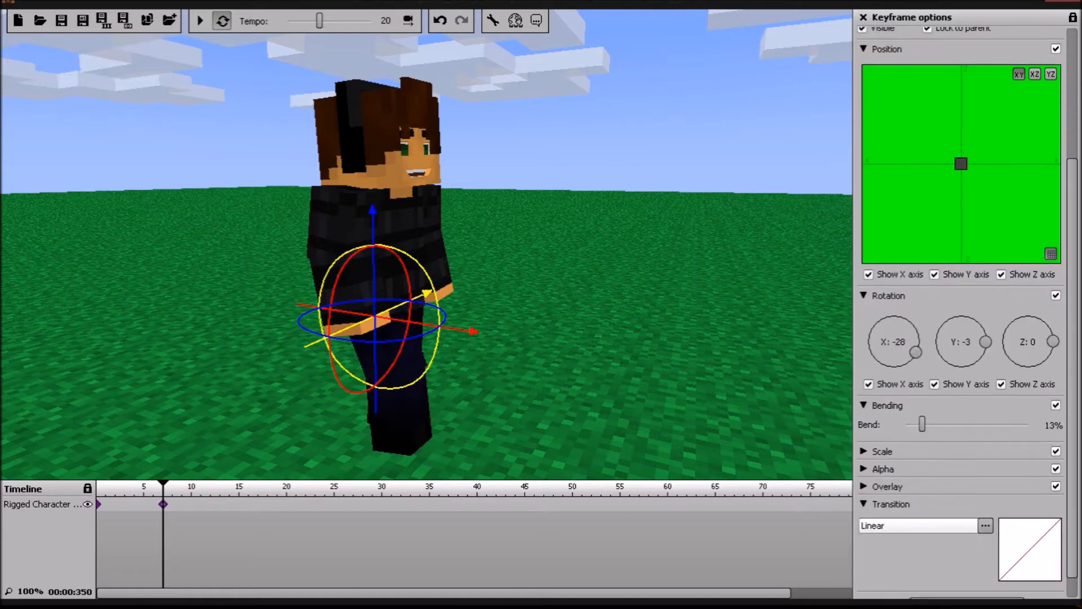
{"action": "left_click_drag", "start_coordinate": [922, 424], "coordinate": [927, 424]}
{"action": "mouse_move", "coordinate": [427, 245]}
{"action": "right_mouse_down"}
{"action": "mouse_move", "coordinate": [443, 247]}
{"action": "mouse_move", "coordinate": [372, 287]}
{"action": "mouse_move", "coordinate": [462, 265]}
{"action": "mouse_move", "coordinate": [395, 242]}
{"action": "mouse_move", "coordinate": [420, 240]}
{"action": "right_mouse_up"}
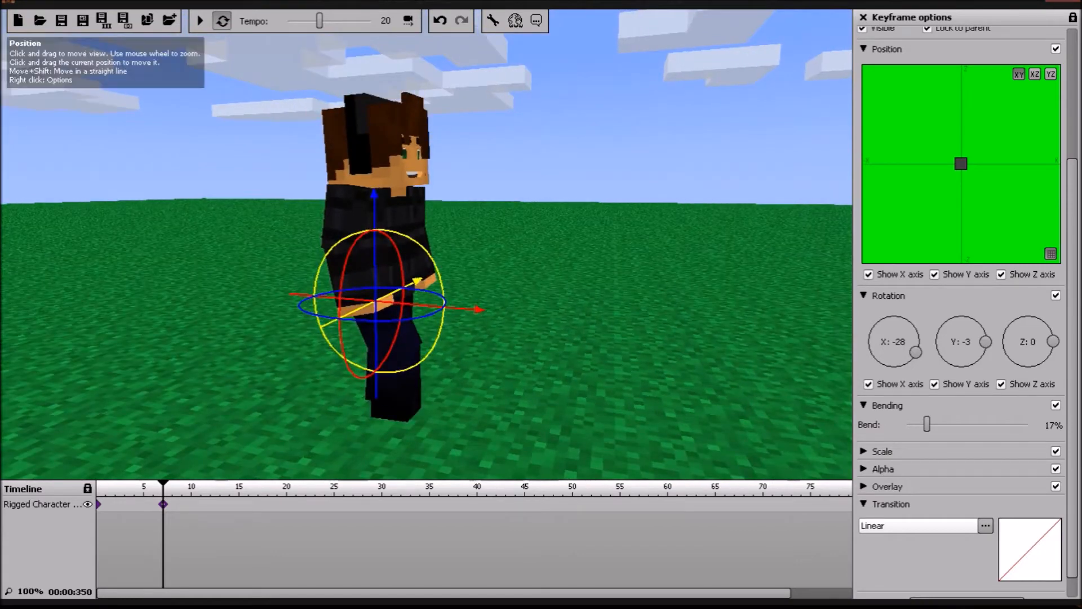
Step: Swing the left arm forward to an X rotation of -8 and set its bend to 6%
{"action": "scroll", "coordinate": [967, 313], "scroll_direction": "up", "scroll_amount": 5}
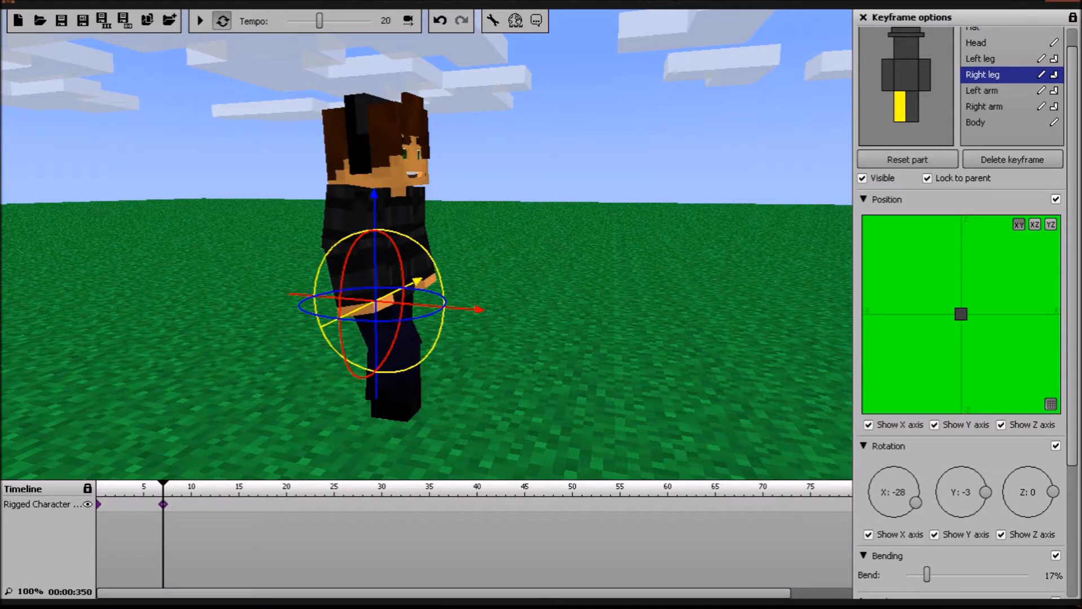
{"action": "scroll", "coordinate": [967, 313], "scroll_direction": "up", "scroll_amount": 1}
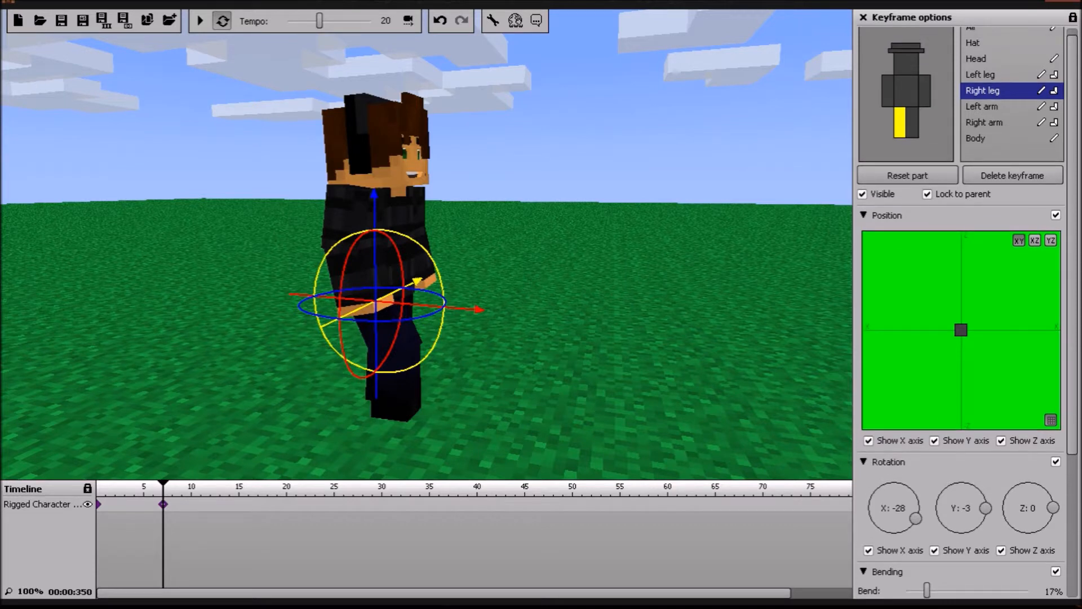
{"action": "left_click", "coordinate": [983, 106]}
{"action": "left_click_drag", "start_coordinate": [454, 153], "coordinate": [455, 154]}
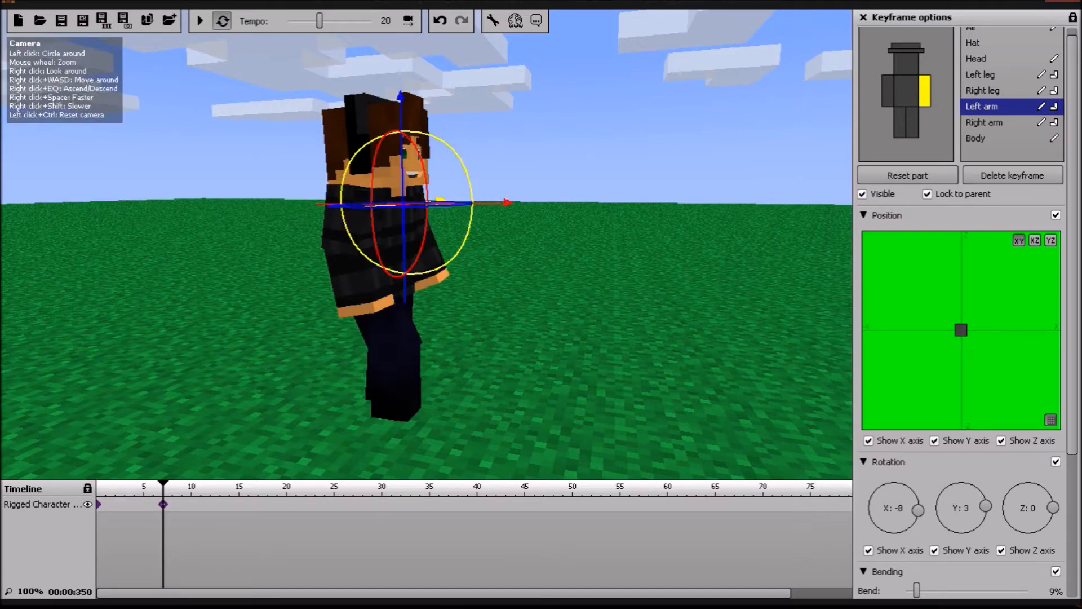
{"action": "scroll", "coordinate": [958, 575], "scroll_direction": "down", "scroll_amount": 1}
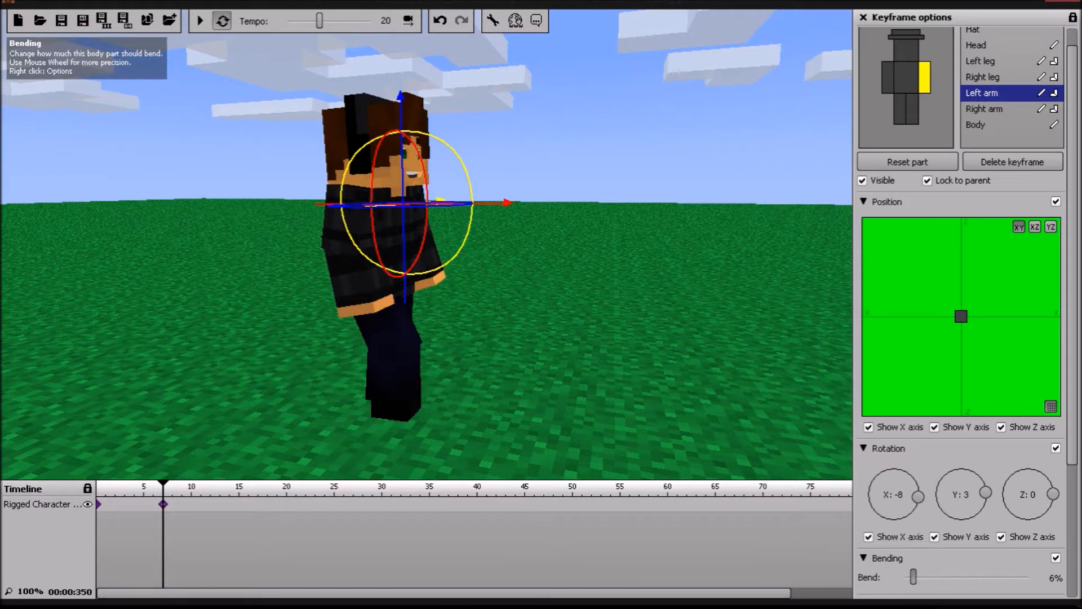
{"action": "scroll", "coordinate": [992, 40], "scroll_direction": "up", "scroll_amount": 2}
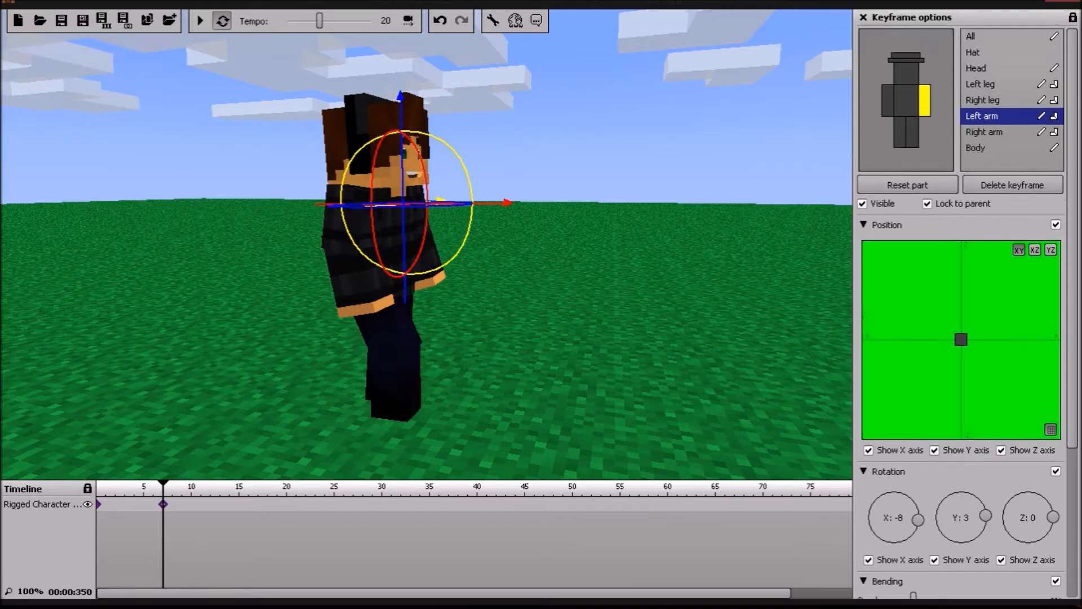
Step: Swing the right arm back to an X rotation of 22 and set its bend to 20%
{"action": "left_click", "coordinate": [984, 132]}
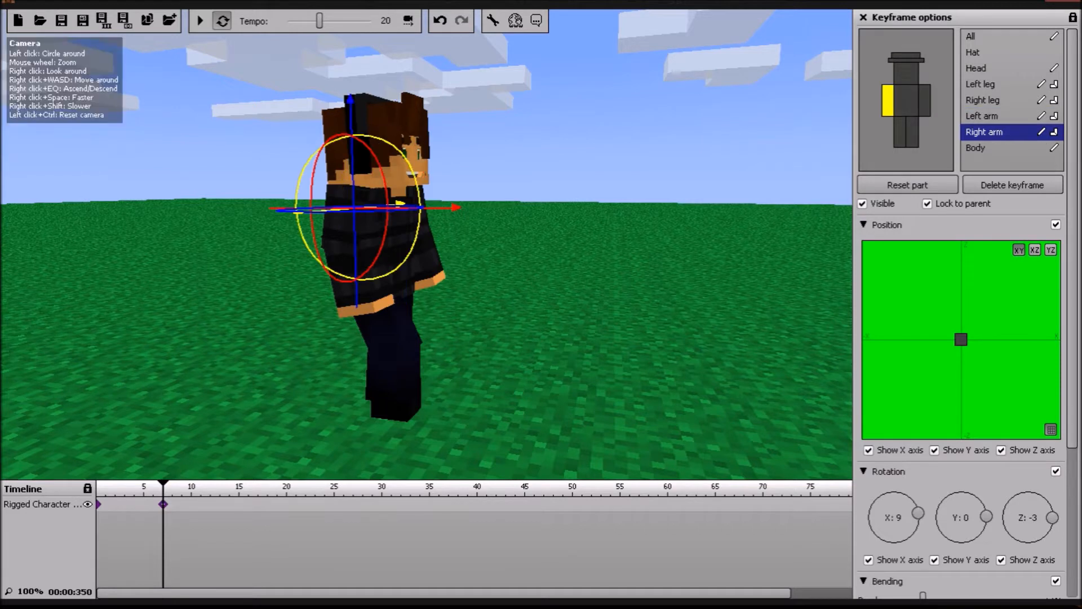
{"action": "left_click_drag", "start_coordinate": [414, 241], "coordinate": [408, 252]}
{"action": "scroll", "coordinate": [961, 338], "scroll_direction": "down", "scroll_amount": 4}
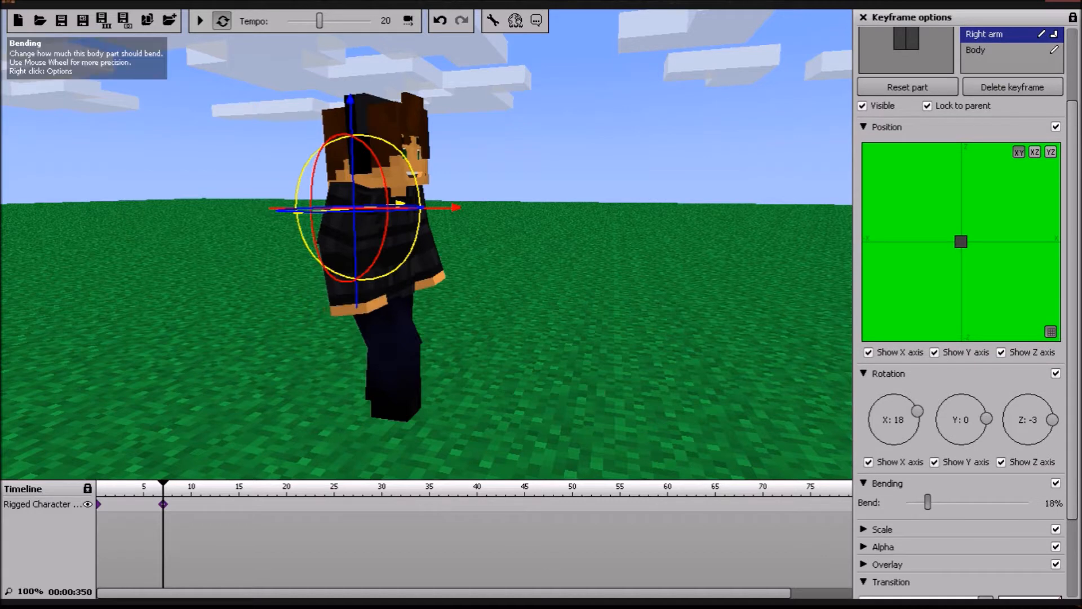
{"action": "left_click_drag", "start_coordinate": [409, 250], "coordinate": [409, 251]}
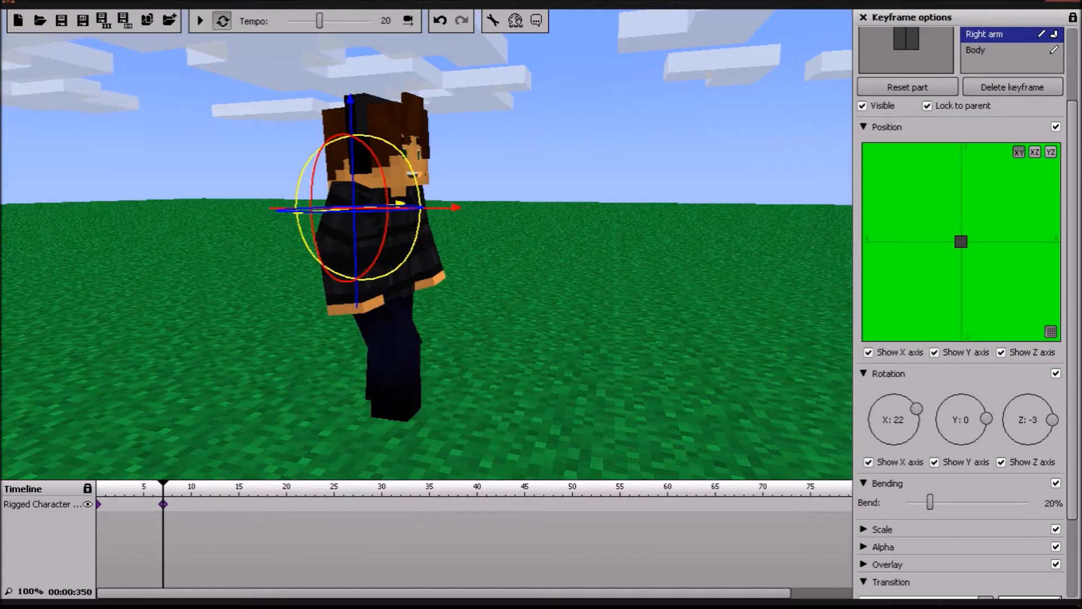
{"action": "scroll", "coordinate": [961, 310], "scroll_direction": "up", "scroll_amount": 3}
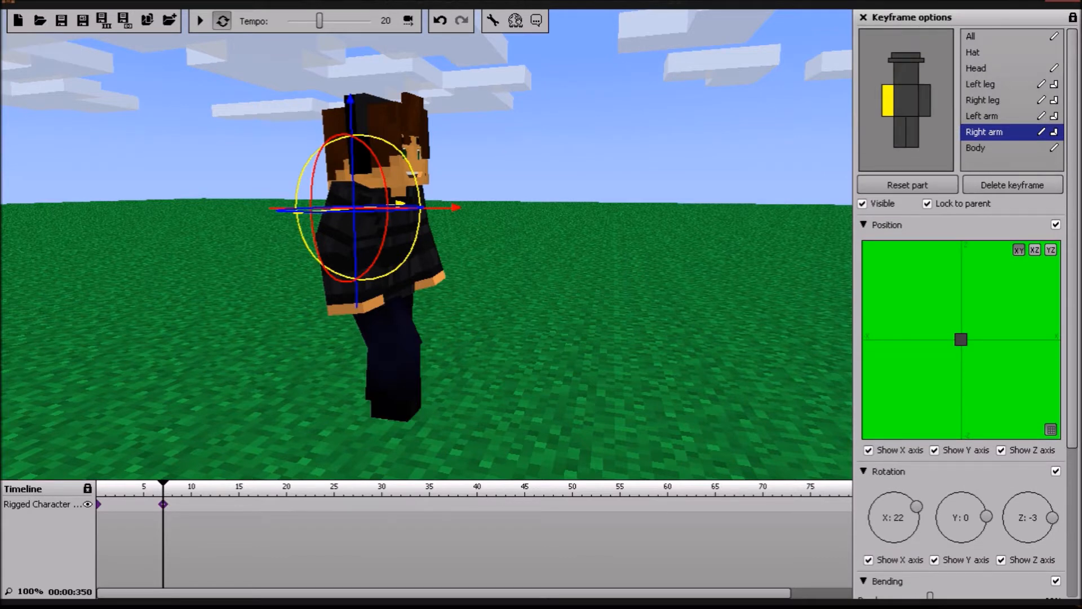
Step: Move the whole character forward along the red axis in the keyframe and preview the animation
{"action": "left_click", "coordinate": [981, 37]}
{"action": "left_click_drag", "start_coordinate": [493, 420], "coordinate": [545, 429]}
{"action": "left_click", "coordinate": [200, 21]}
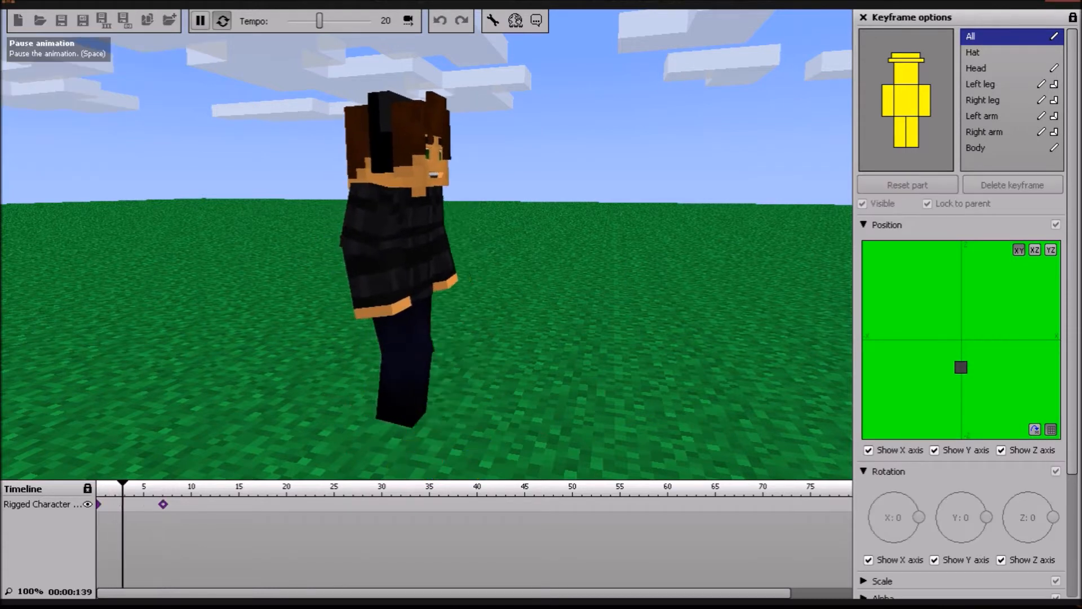
{"action": "key", "text": "space"}
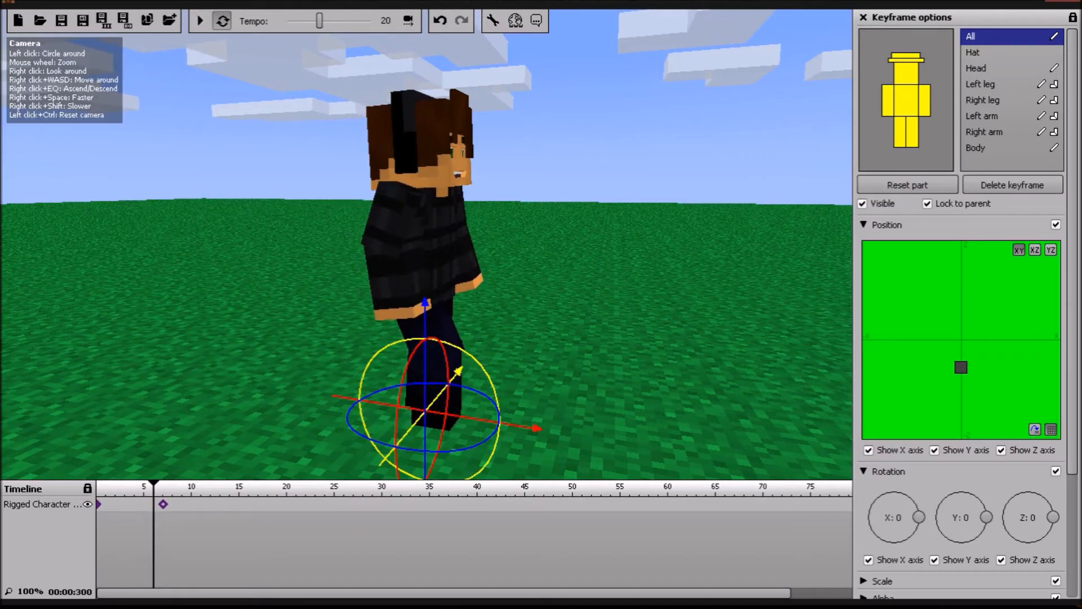
Step: Shift the walking pose keyframe to frame 9 and replay the animation
{"action": "left_click_drag", "start_coordinate": [163, 503], "coordinate": [173, 504]}
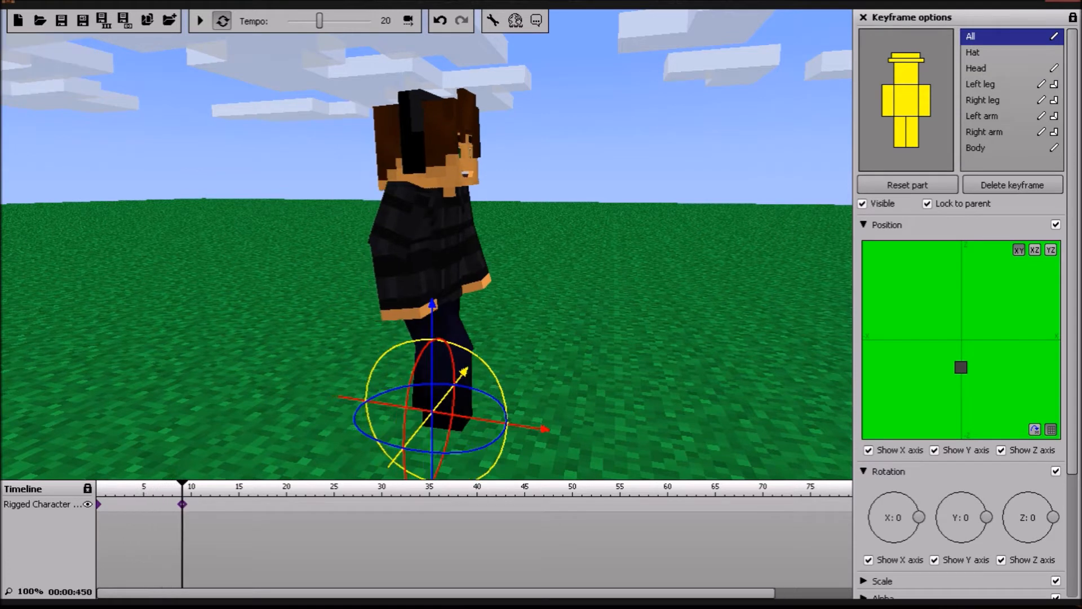
{"action": "left_click", "coordinate": [200, 21]}
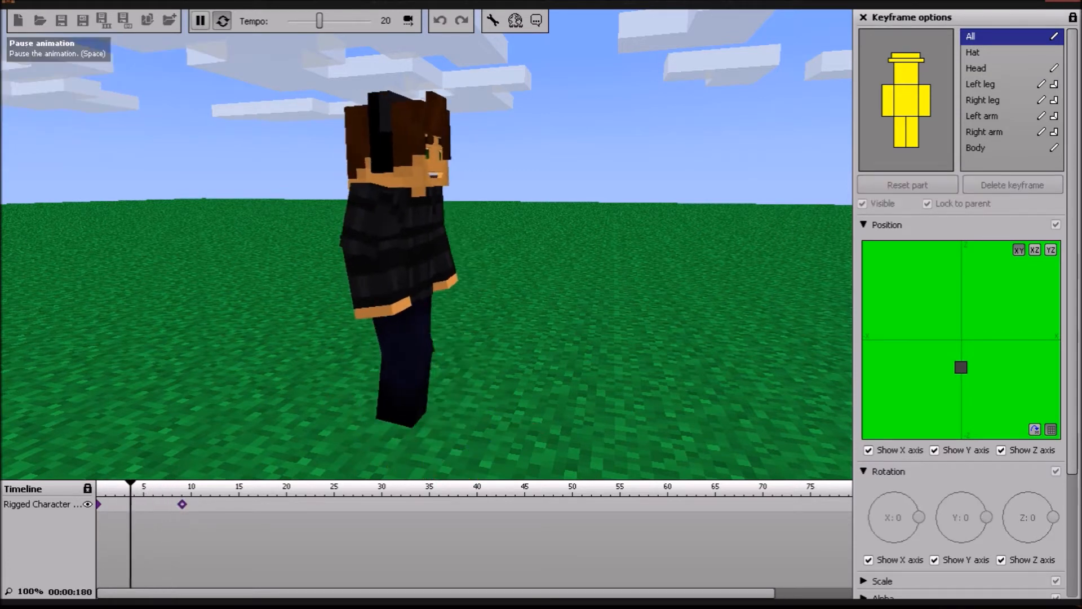
{"action": "key", "text": "space"}
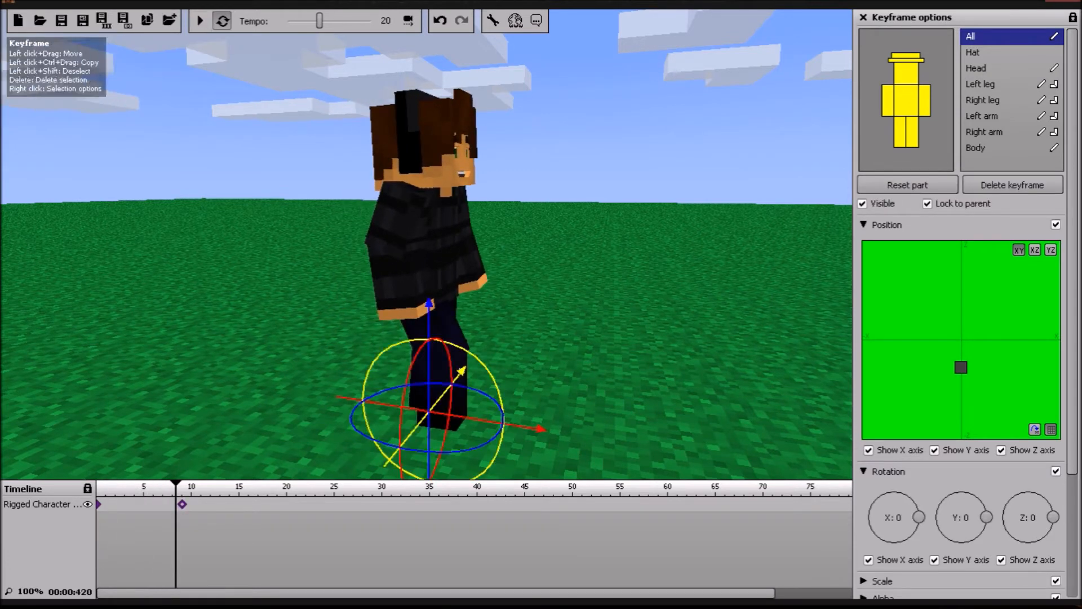
Step: Rotate the left leg back to an X rotation of 11 in the frame 9 keyframe and preview the animation
{"action": "left_click", "coordinate": [182, 504]}
{"action": "left_click", "coordinate": [980, 84]}
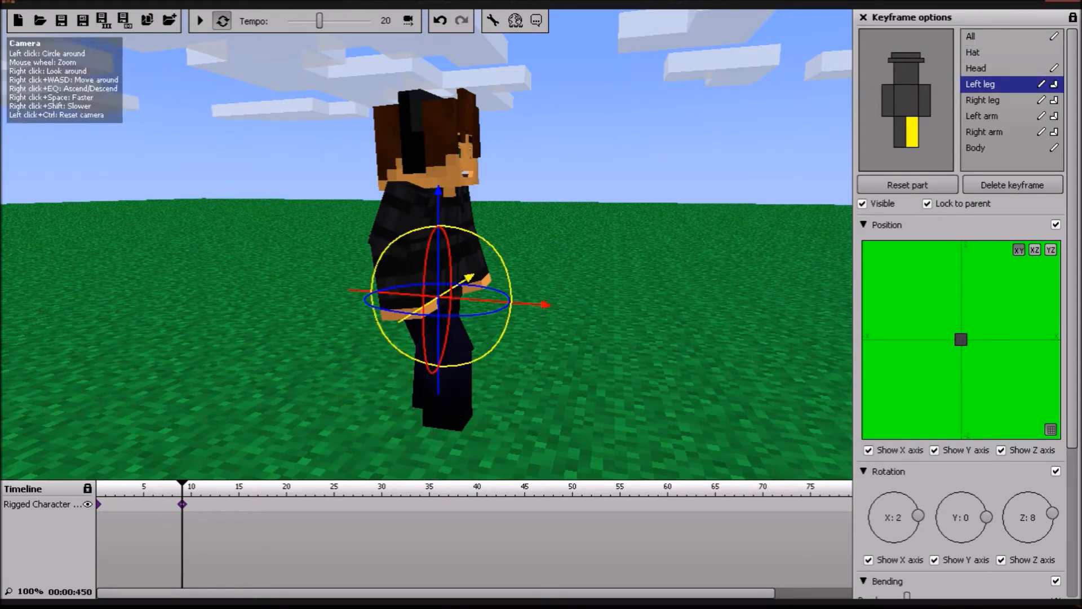
{"action": "left_click_drag", "start_coordinate": [492, 344], "coordinate": [490, 347]}
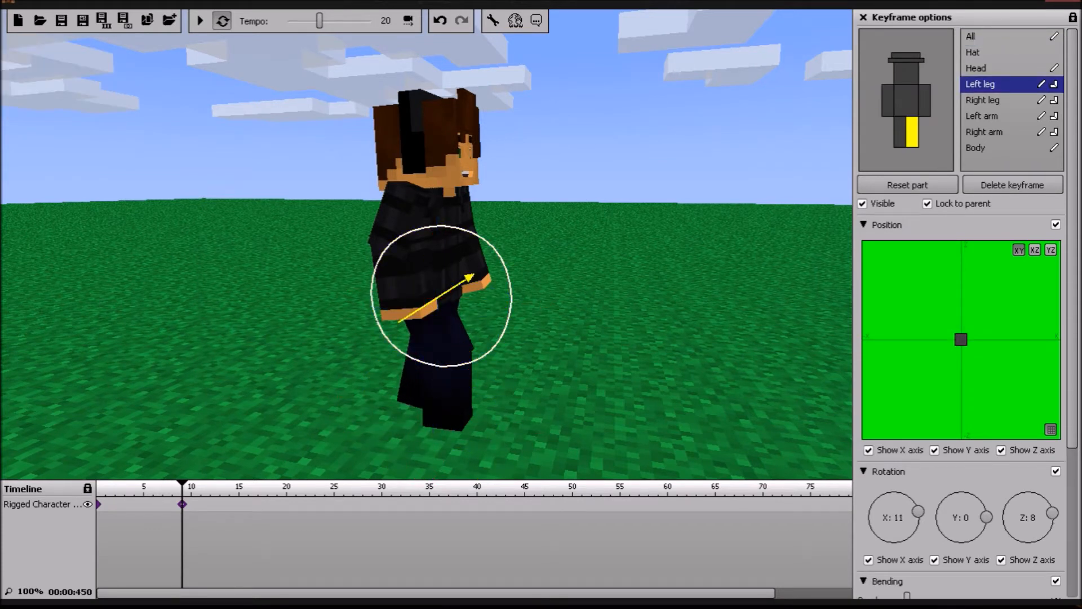
{"action": "left_click", "coordinate": [200, 21]}
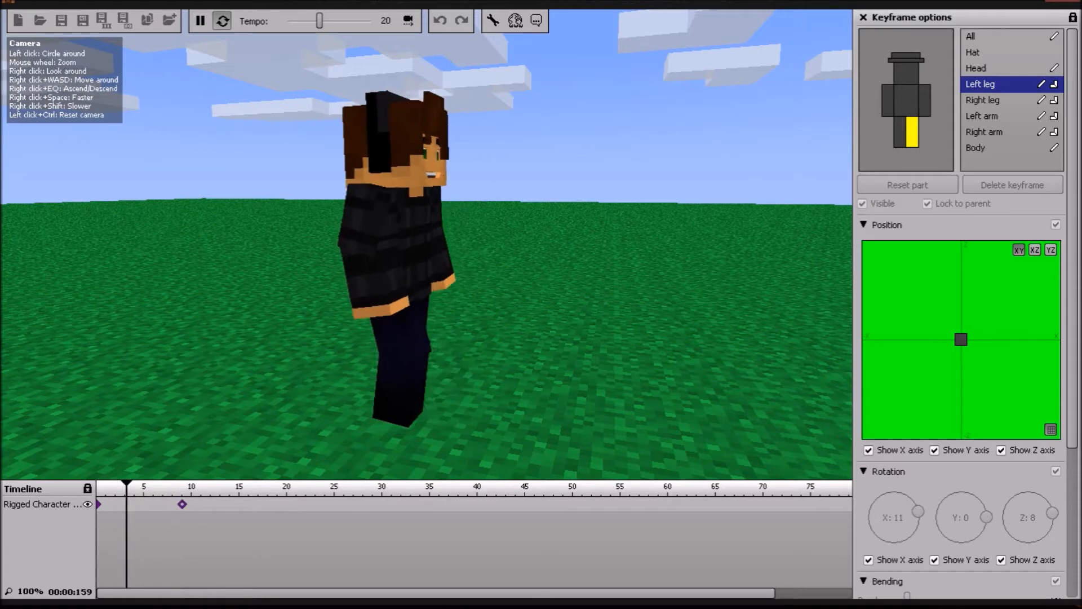
Step: Rotate the left leg further back to an X rotation of 16 in the frame 9 keyframe and preview the animation
{"action": "left_click", "coordinate": [200, 21]}
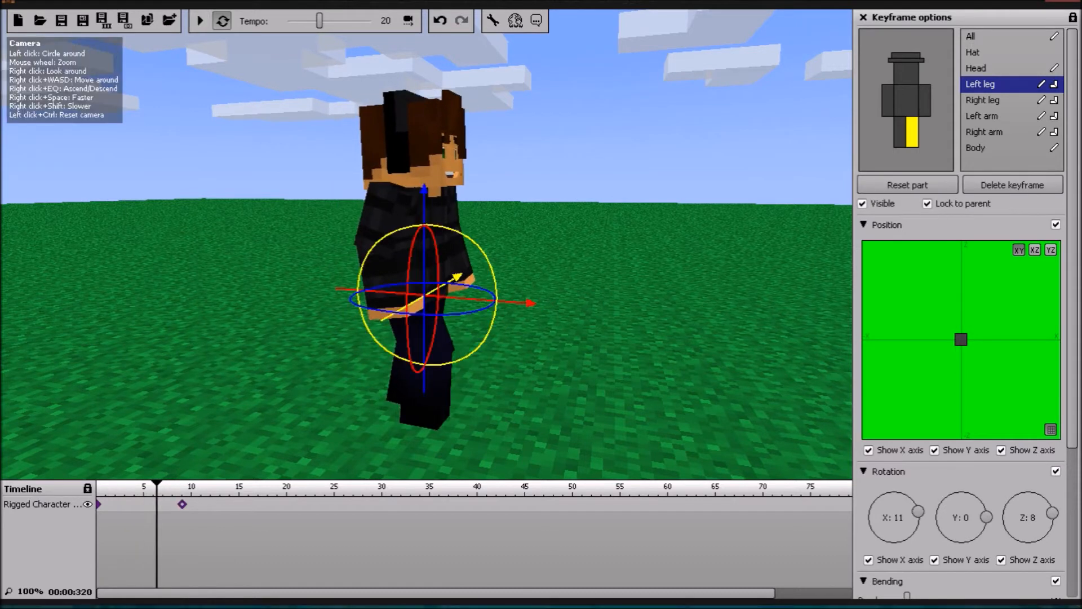
{"action": "left_click_drag", "start_coordinate": [477, 246], "coordinate": [481, 251]}
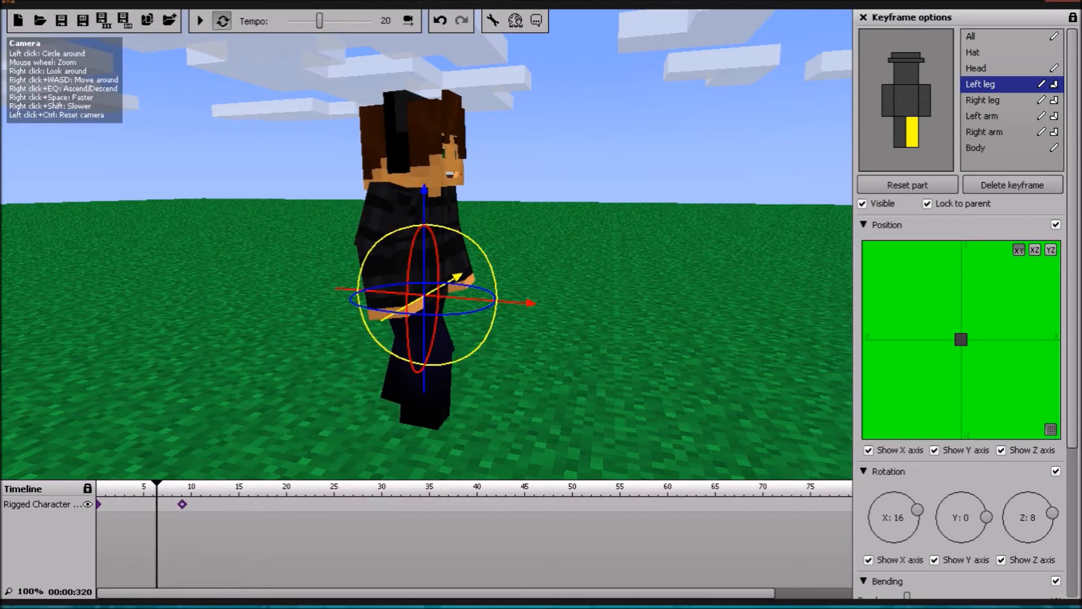
{"action": "left_click", "coordinate": [200, 21]}
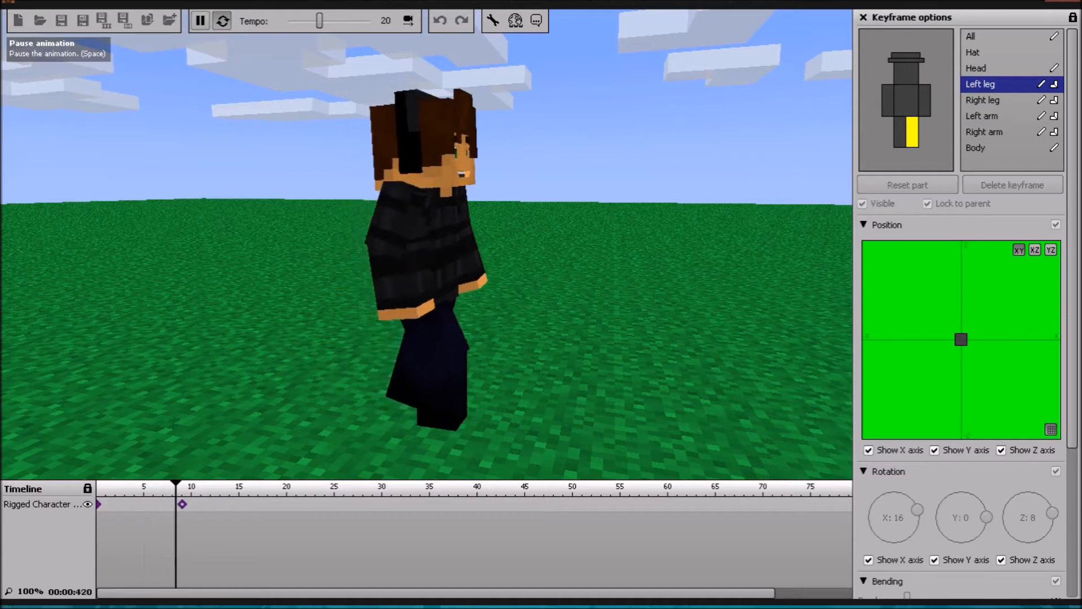
{"action": "left_click", "coordinate": [200, 20]}
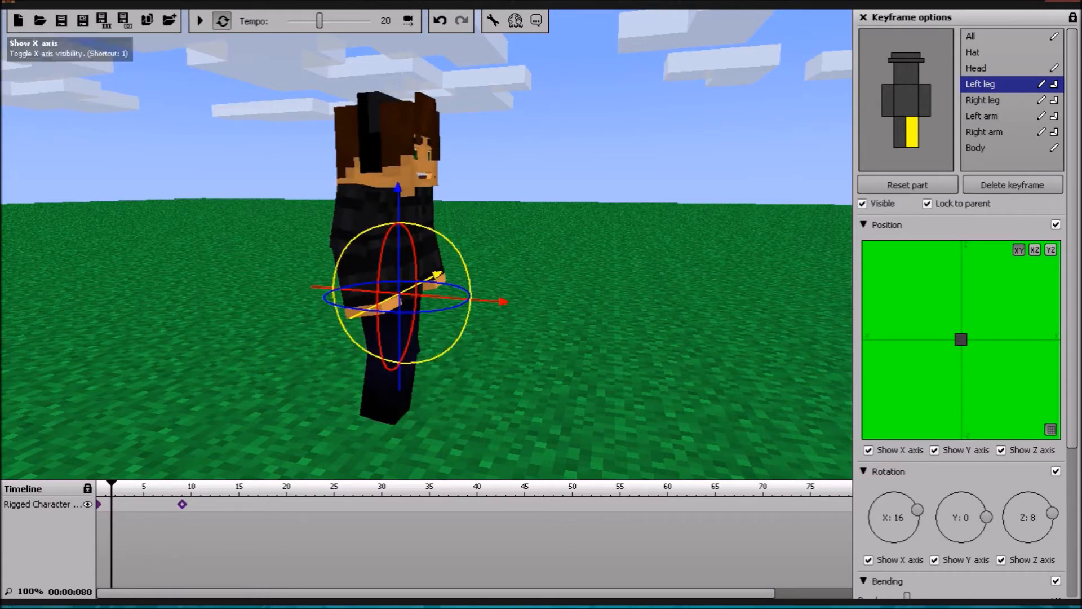
Step: Pose the right leg forward in the frame 9 keyframe with an X rotation of -27 and a 12% bend, and play the animation
{"action": "scroll", "coordinate": [967, 313], "scroll_direction": "down", "scroll_amount": 1}
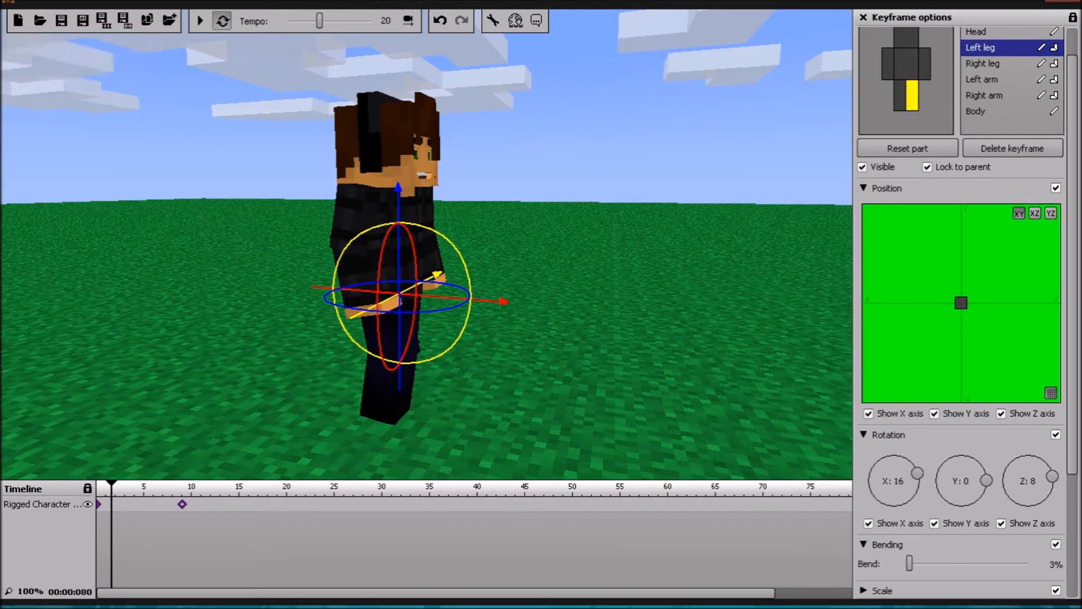
{"action": "right_click_drag", "start_coordinate": [619, 338], "coordinate": [715, 334]}
{"action": "key", "text": "w"}
{"action": "key", "text": "a"}
{"action": "key", "text": "d"}
{"action": "key", "text": "s"}
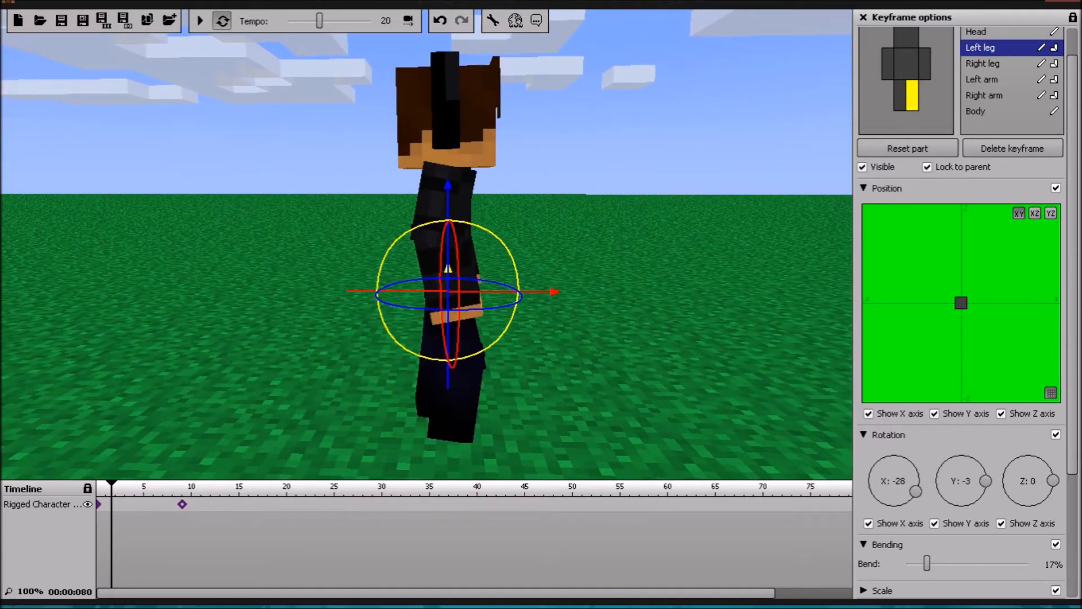
{"action": "left_click", "coordinate": [455, 395]}
{"action": "left_click_drag", "start_coordinate": [484, 363], "coordinate": [484, 362]}
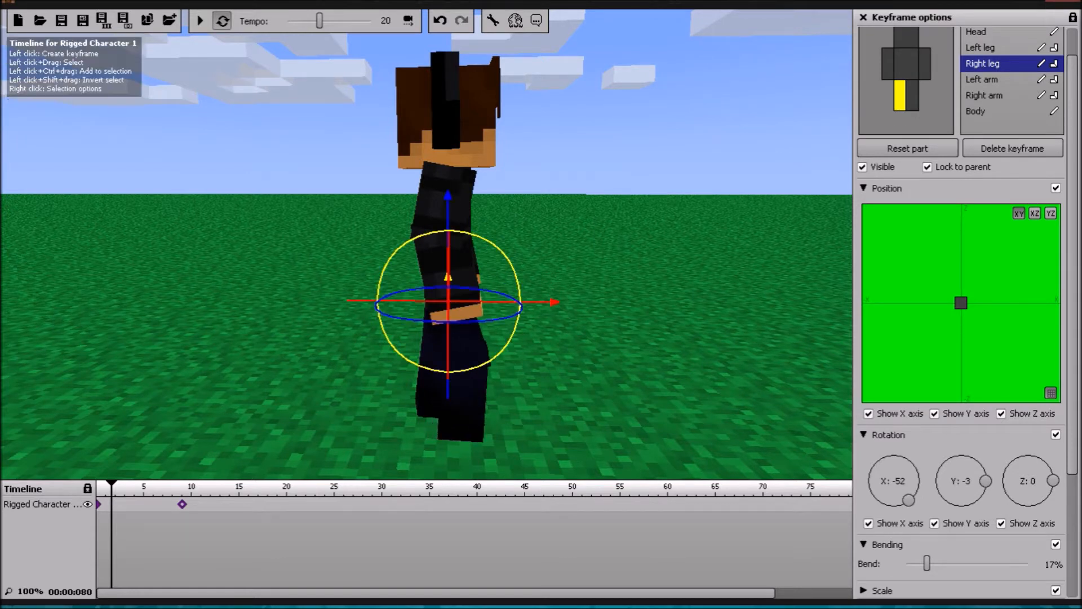
{"action": "left_click", "coordinate": [182, 503]}
{"action": "left_click_drag", "start_coordinate": [490, 276], "coordinate": [490, 276]}
{"action": "left_click", "coordinate": [199, 20]}
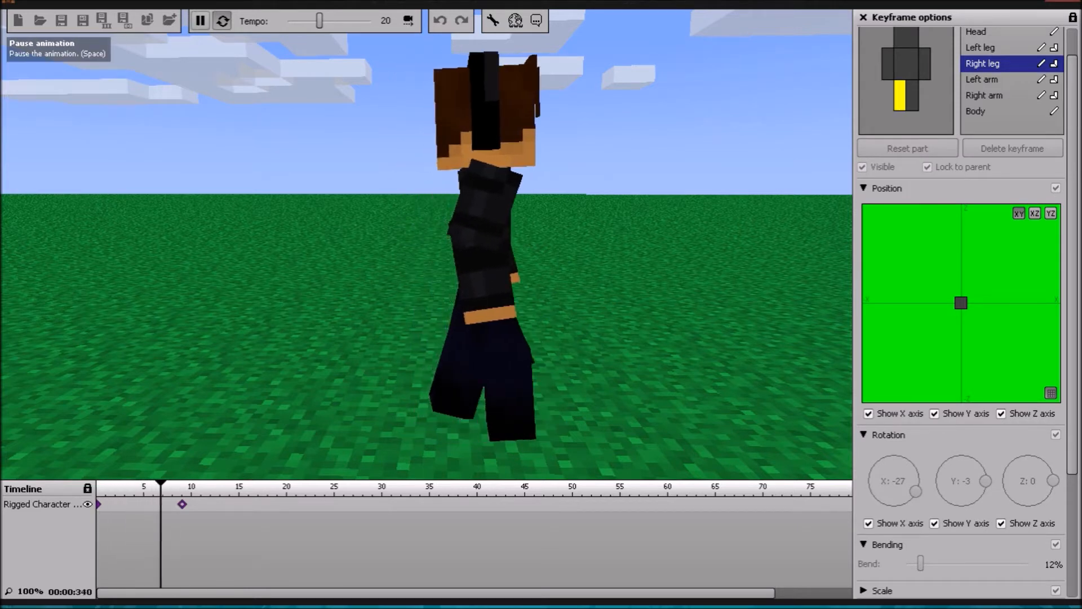
Step: Move the walking pose keyframe to frame 8 and replay the animation
{"action": "left_click", "coordinate": [200, 21]}
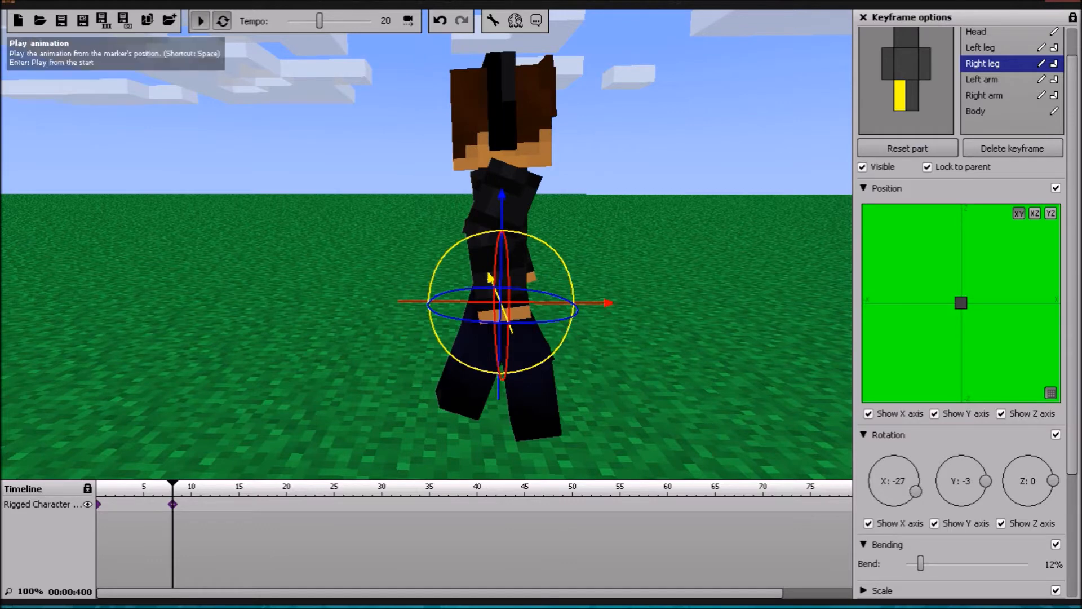
{"action": "left_click", "coordinate": [199, 21]}
{"action": "right_click_drag", "start_coordinate": [426, 245], "coordinate": [287, 228]}
{"action": "key", "text": "d"}
{"action": "key", "text": "s"}
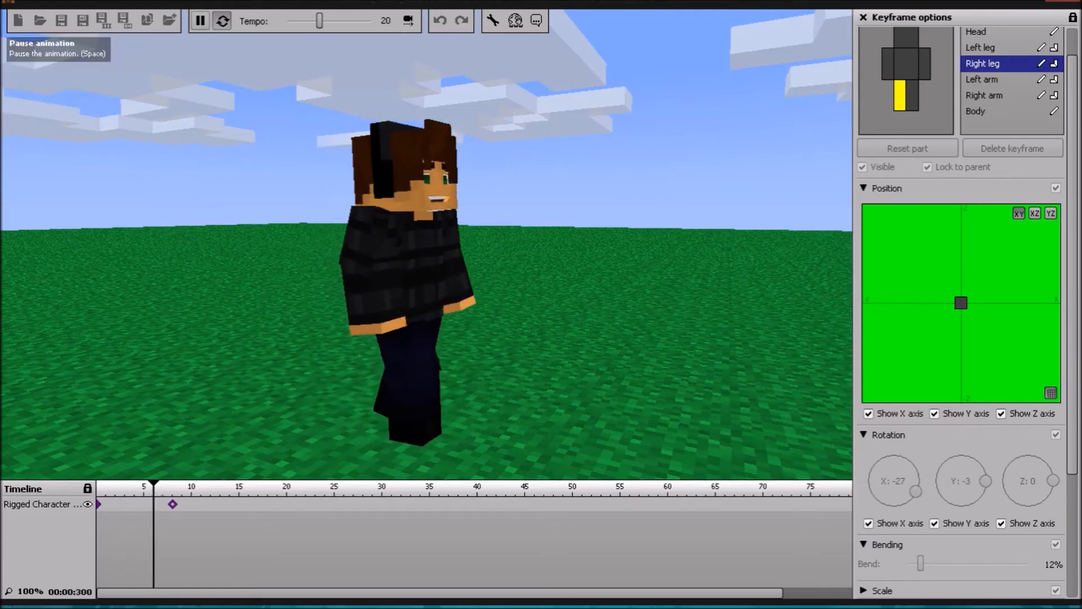
{"action": "left_click", "coordinate": [200, 20]}
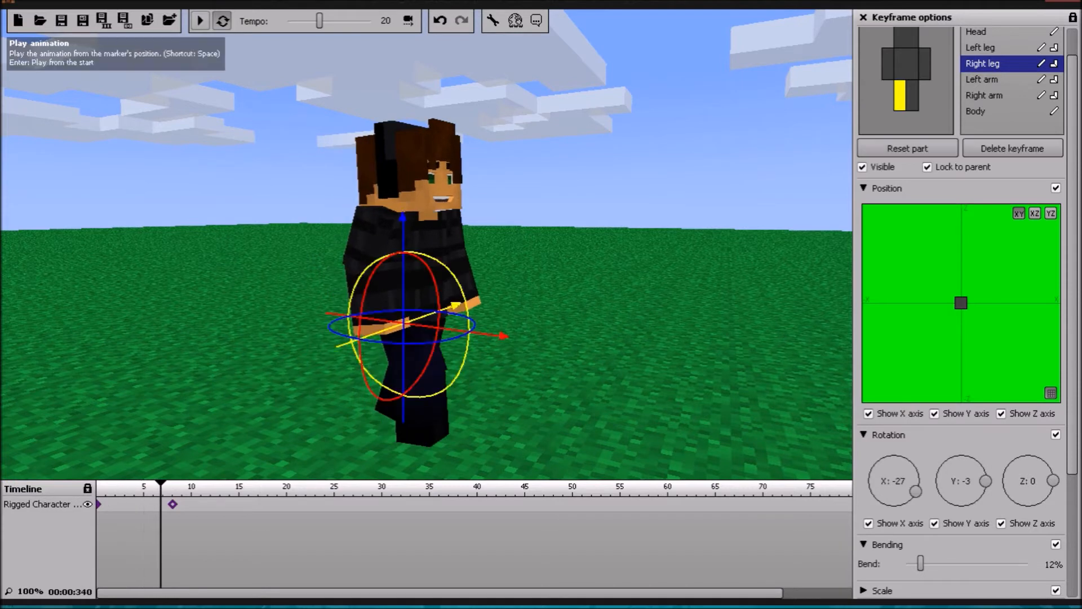
Step: Swing the left arm forward to an X rotation of -14 in the frame 8 keyframe
{"action": "left_click", "coordinate": [173, 504]}
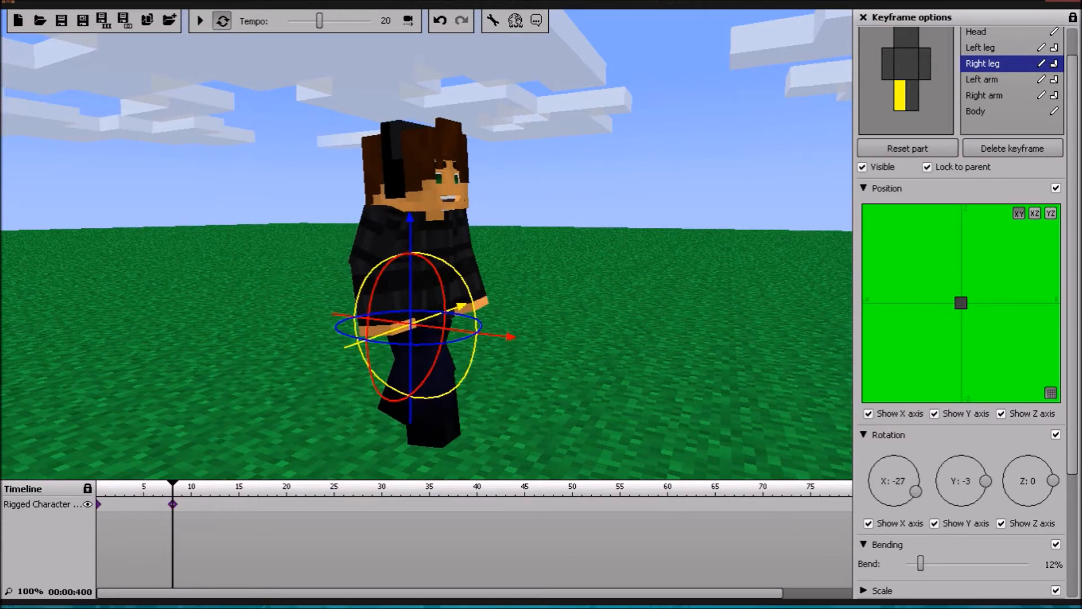
{"action": "left_click", "coordinate": [983, 79]}
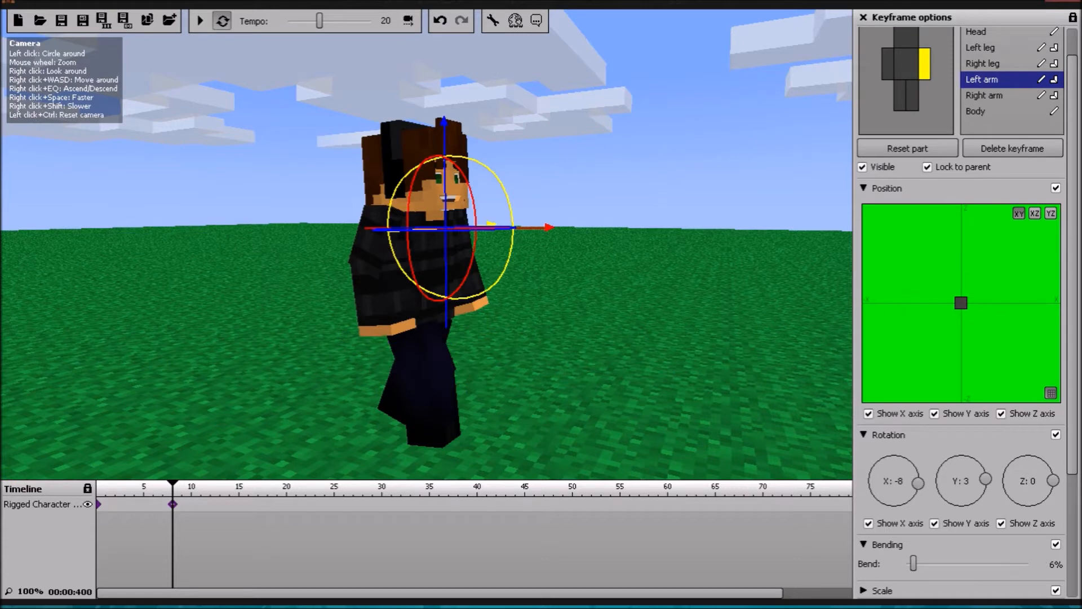
{"action": "left_click_drag", "start_coordinate": [509, 201], "coordinate": [509, 204]}
{"action": "left_click_drag", "start_coordinate": [503, 276], "coordinate": [501, 279]}
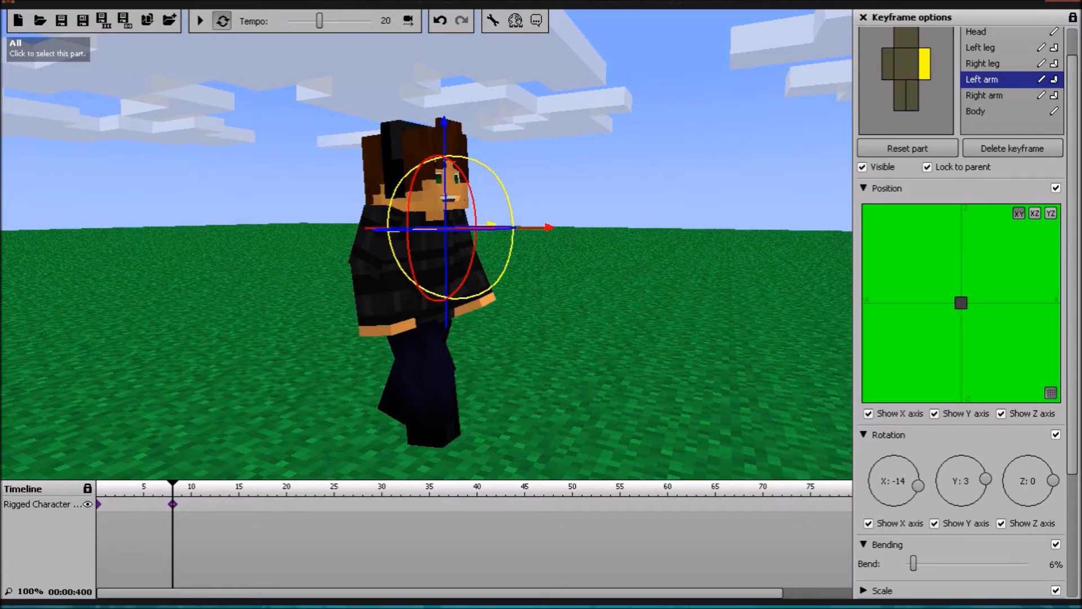
Step: Swing the right arm back to an X rotation of 33 in the frame 8 keyframe and preview the animation
{"action": "left_click", "coordinate": [397, 272]}
{"action": "left_click_drag", "start_coordinate": [440, 271], "coordinate": [440, 262]}
{"action": "left_click", "coordinate": [200, 21]}
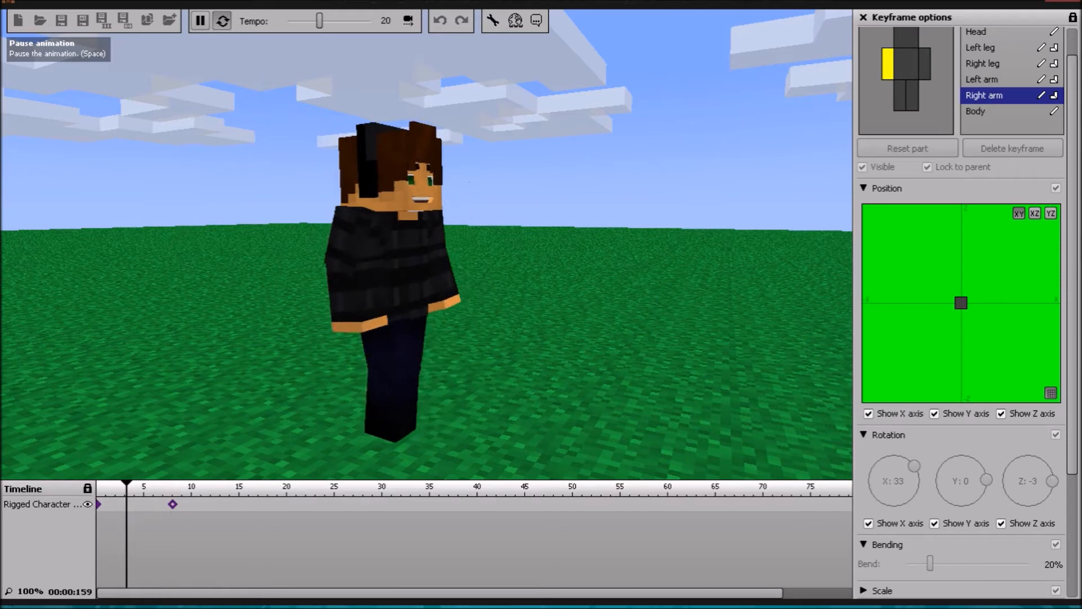
{"action": "left_click", "coordinate": [200, 21]}
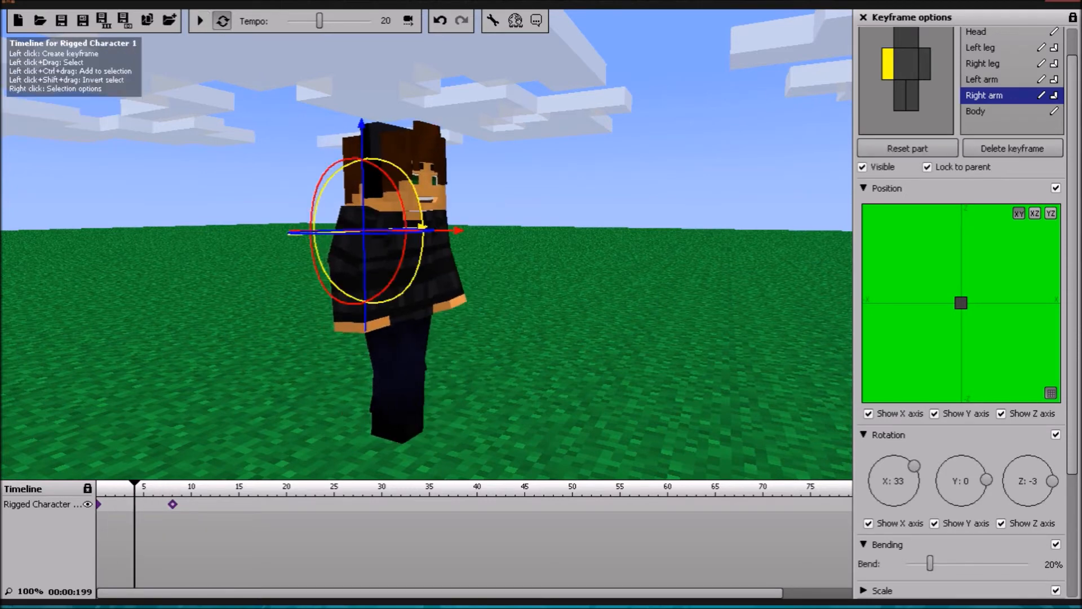
Step: Create a third keyframe for the rigged character and place it at frame 17
{"action": "left_click", "coordinate": [248, 504]}
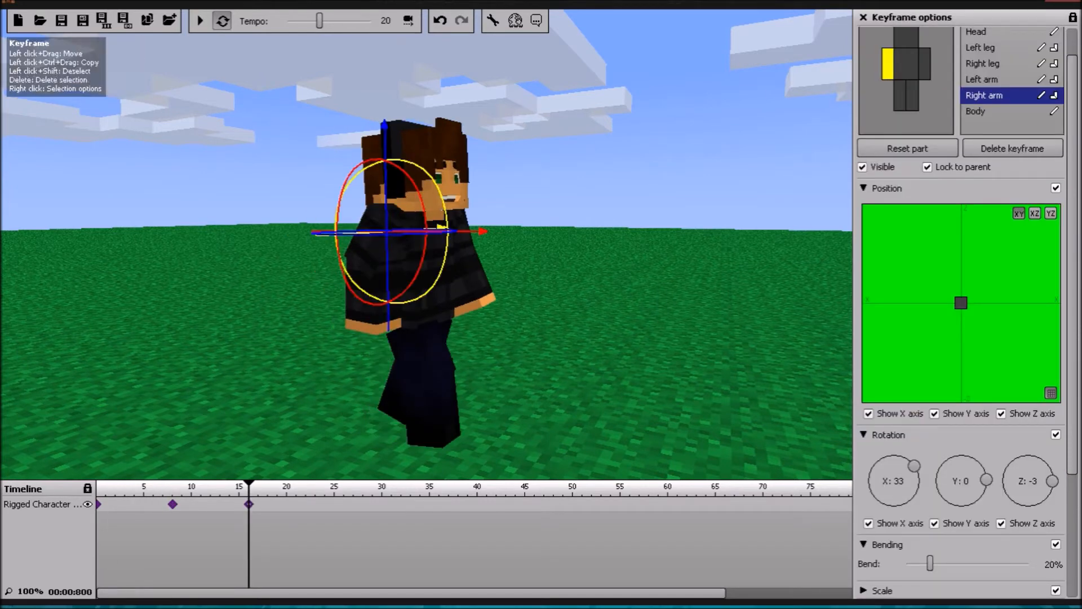
{"action": "left_click_drag", "start_coordinate": [249, 504], "coordinate": [258, 504]}
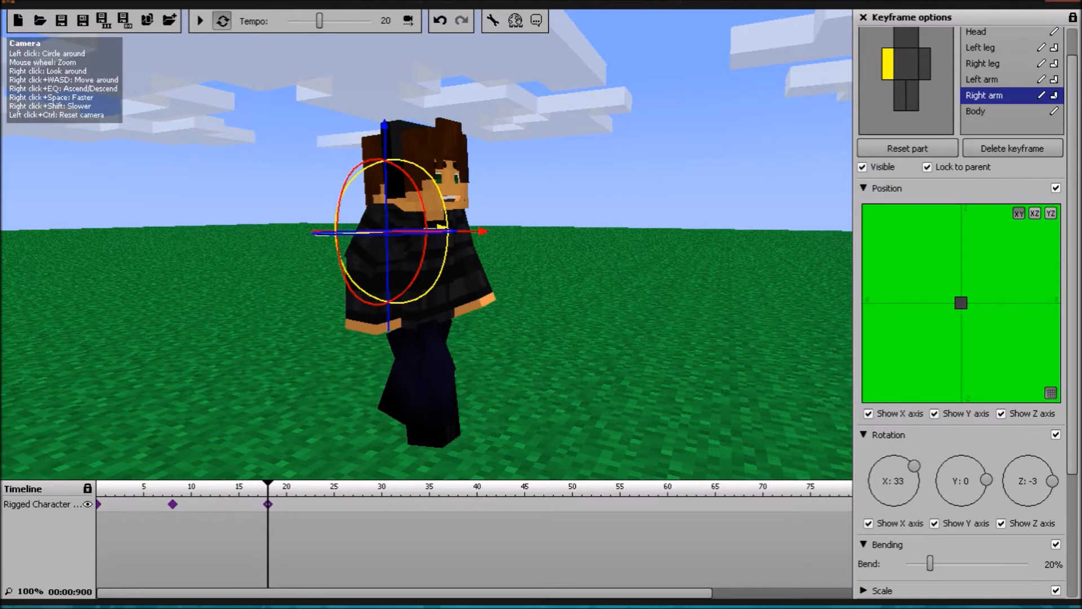
{"action": "left_click", "coordinate": [200, 20]}
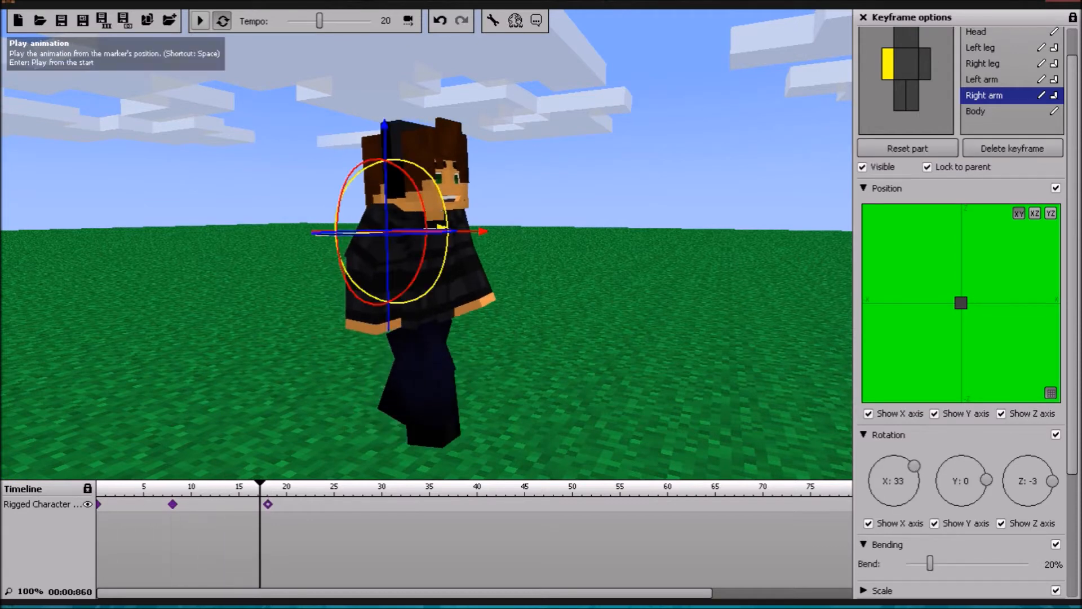
{"action": "left_click", "coordinate": [268, 504]}
{"action": "left_click_drag", "start_coordinate": [267, 504], "coordinate": [259, 504]}
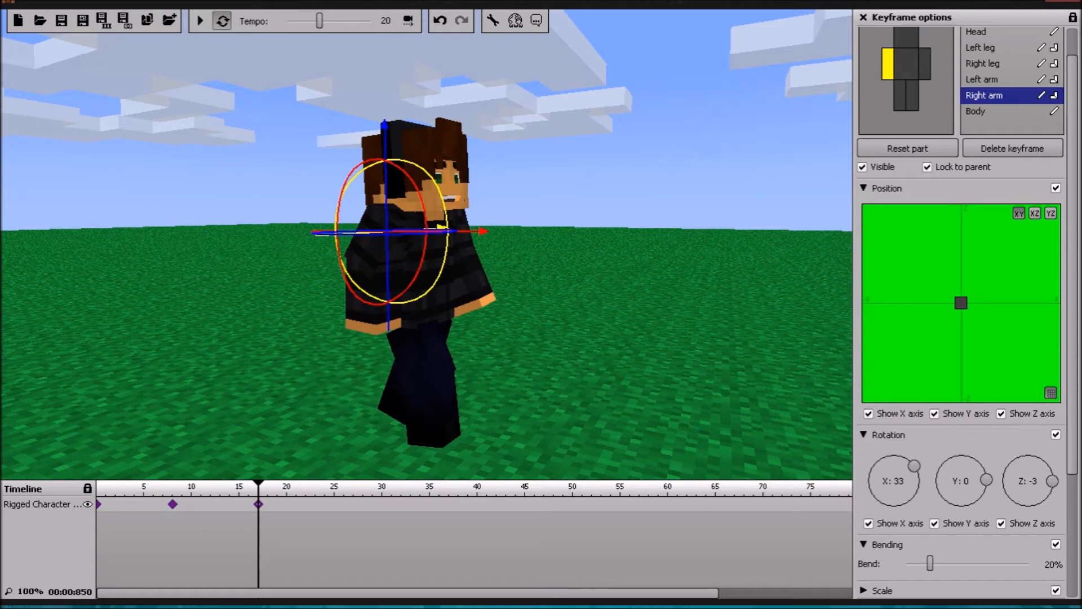
Step: Swing the right arm forward to an X rotation of -1 with an 8% bend in the frame 17 keyframe
{"action": "left_click_drag", "start_coordinate": [358, 177], "coordinate": [343, 197]}
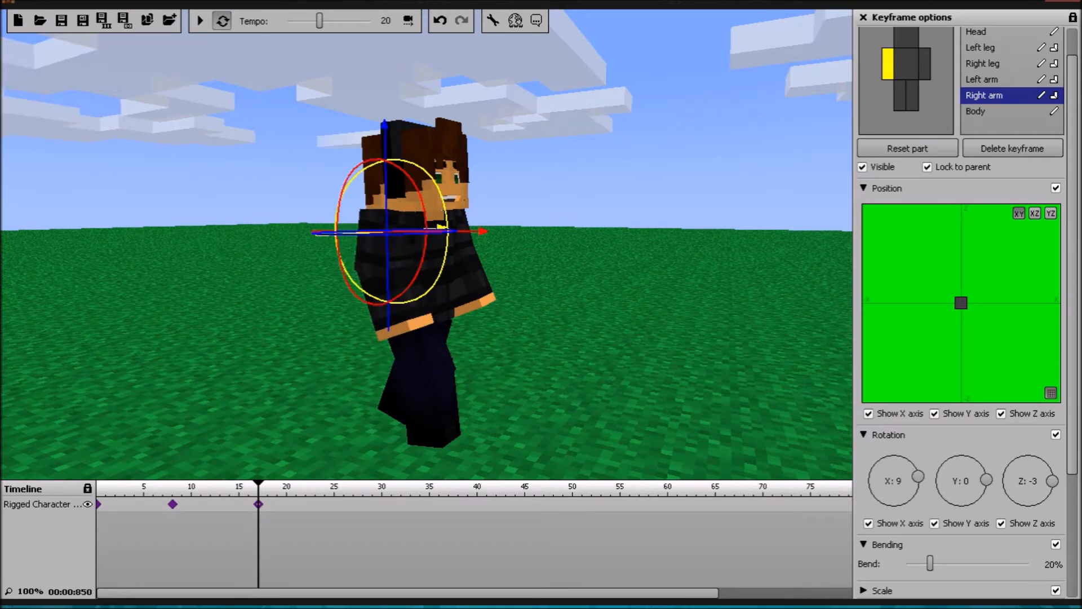
{"action": "scroll", "coordinate": [961, 316], "scroll_direction": "down", "scroll_amount": 1}
{"action": "left_click_drag", "start_coordinate": [930, 530], "coordinate": [918, 530]}
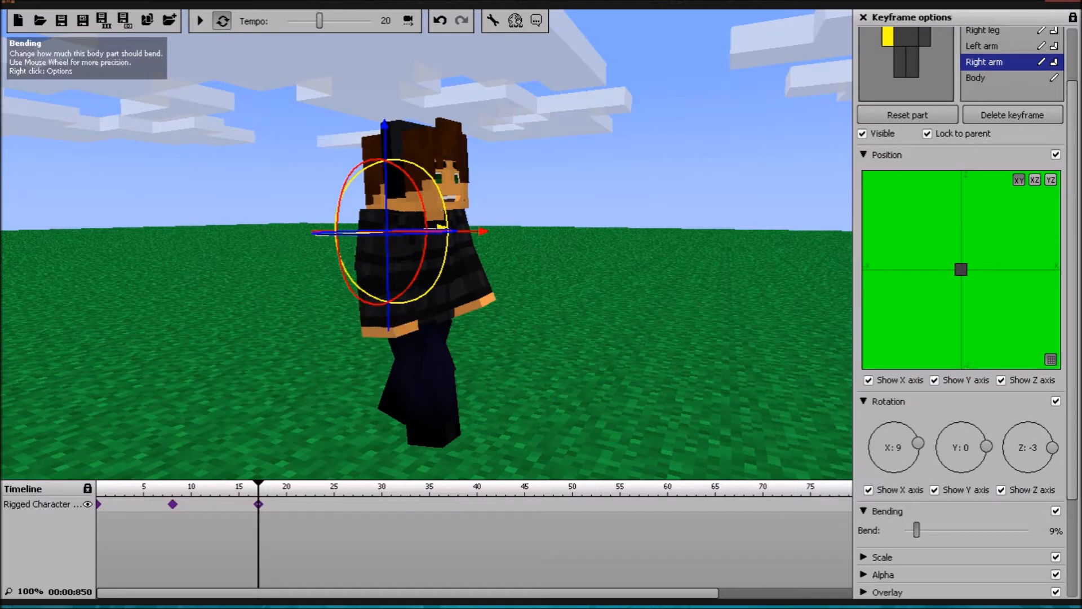
{"action": "left_click_drag", "start_coordinate": [340, 202], "coordinate": [335, 225]}
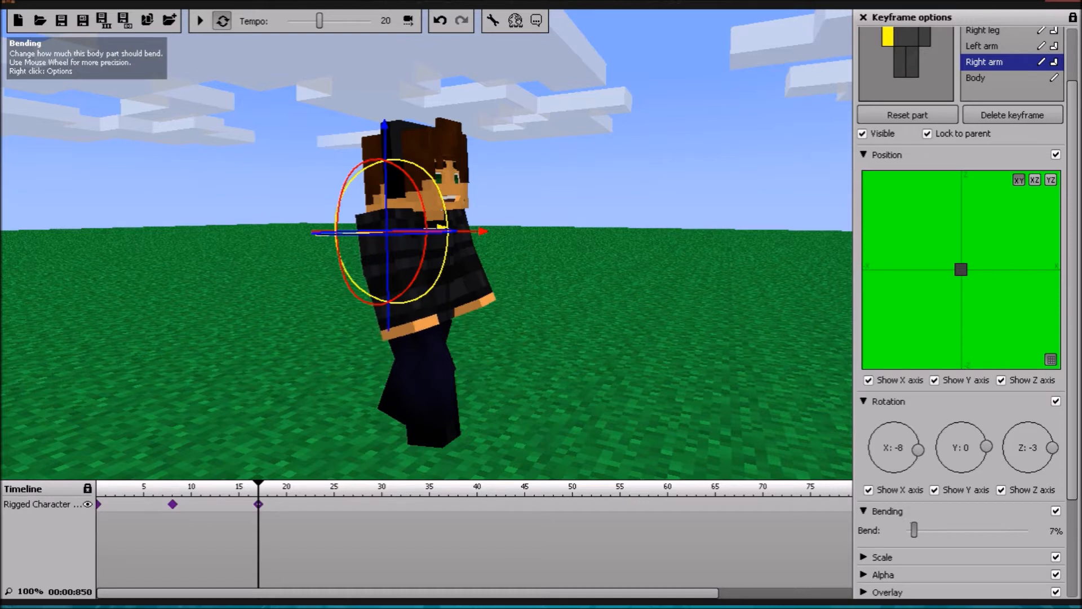
{"action": "left_click_drag", "start_coordinate": [914, 530], "coordinate": [916, 530]}
{"action": "left_click_drag", "start_coordinate": [349, 184], "coordinate": [356, 175]}
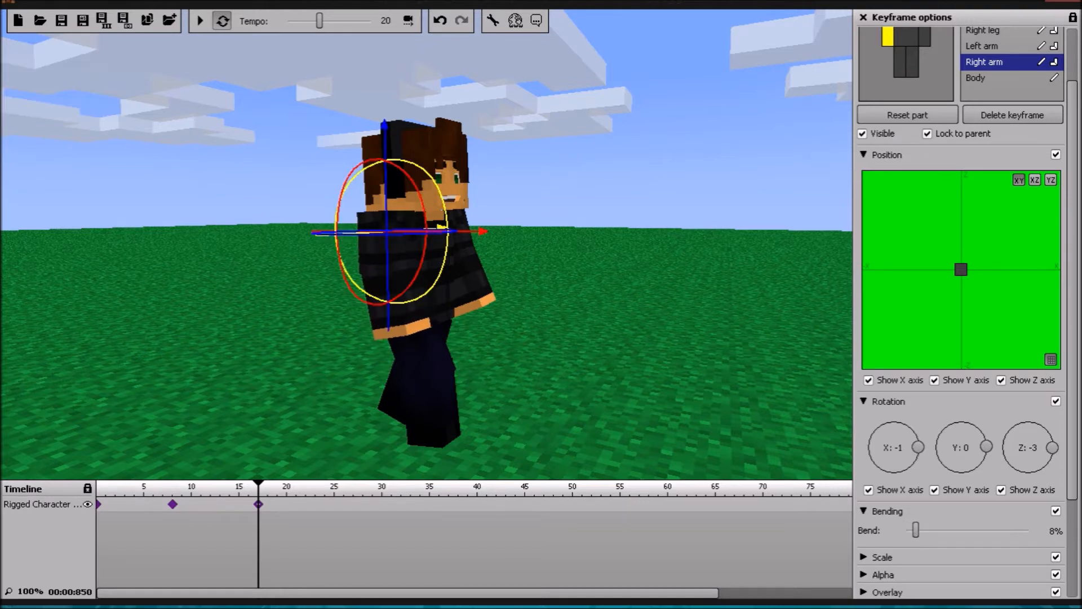
Step: Swing the left arm back to an X rotation of 19 with a 13% bend and set the right arm's X rotation to 3
{"action": "scroll", "coordinate": [981, 169], "scroll_direction": "up", "scroll_amount": 3}
{"action": "left_click", "coordinate": [982, 116]}
{"action": "left_click_drag", "start_coordinate": [500, 184], "coordinate": [513, 223]}
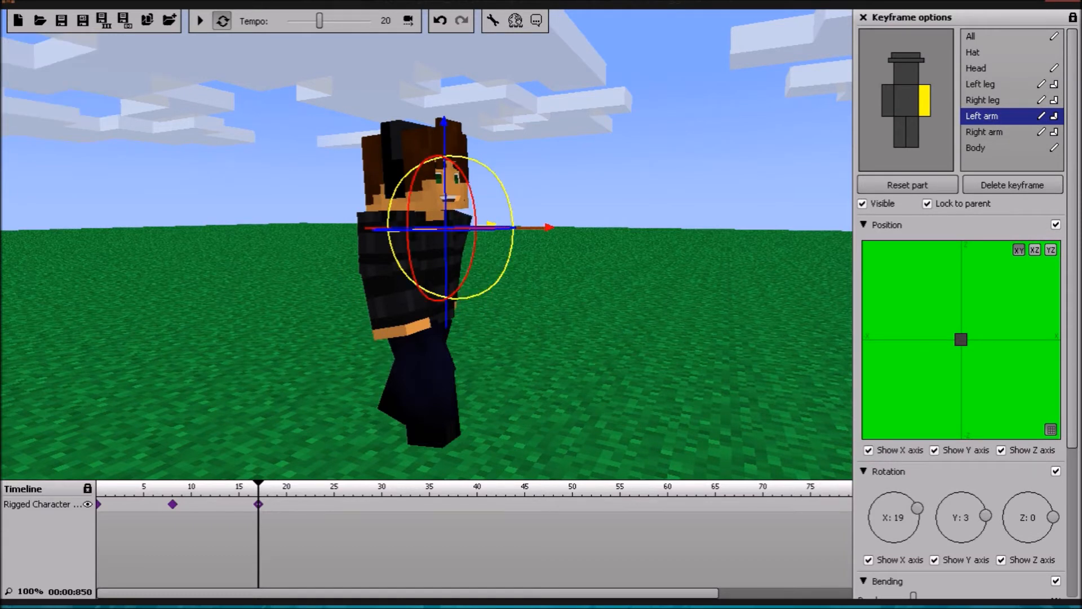
{"action": "scroll", "coordinate": [958, 568], "scroll_direction": "down", "scroll_amount": 1}
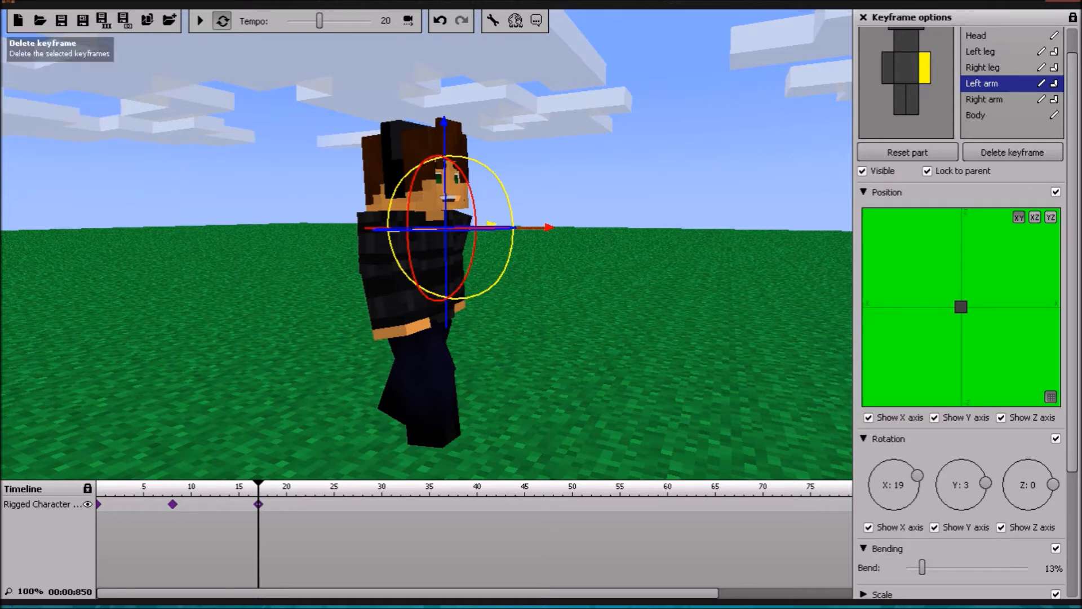
{"action": "left_click", "coordinate": [984, 99]}
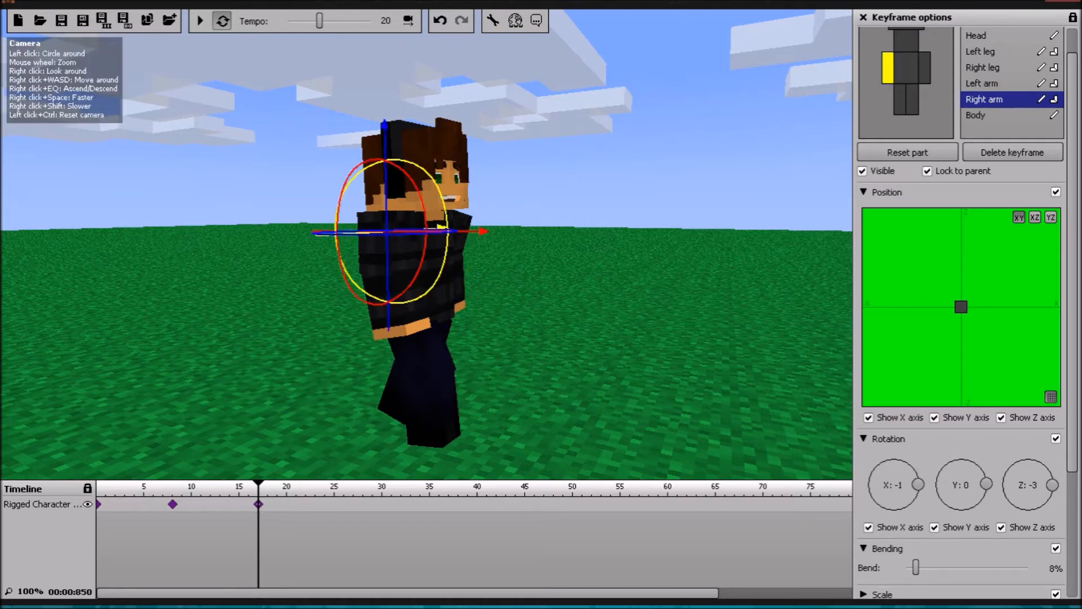
{"action": "left_click_drag", "start_coordinate": [442, 259], "coordinate": [443, 262]}
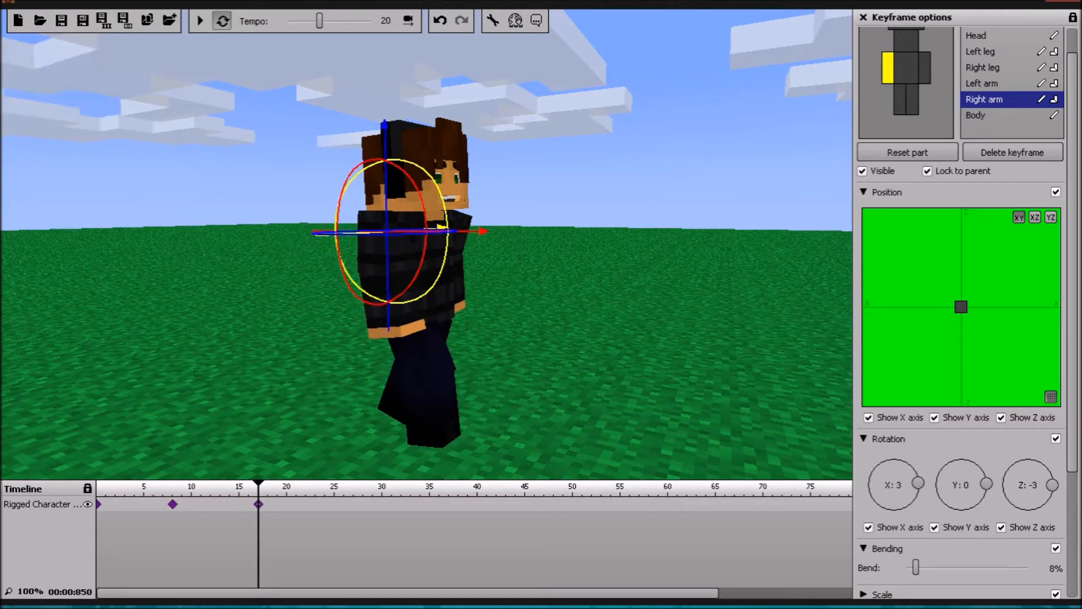
Step: Move the left leg forward to an X rotation of -23 and set its bend to 12% in the frame 17 keyframe
{"action": "left_click", "coordinate": [980, 51]}
{"action": "left_click_drag", "start_coordinate": [483, 271], "coordinate": [483, 294]}
{"action": "scroll", "coordinate": [958, 310], "scroll_direction": "down", "scroll_amount": 1}
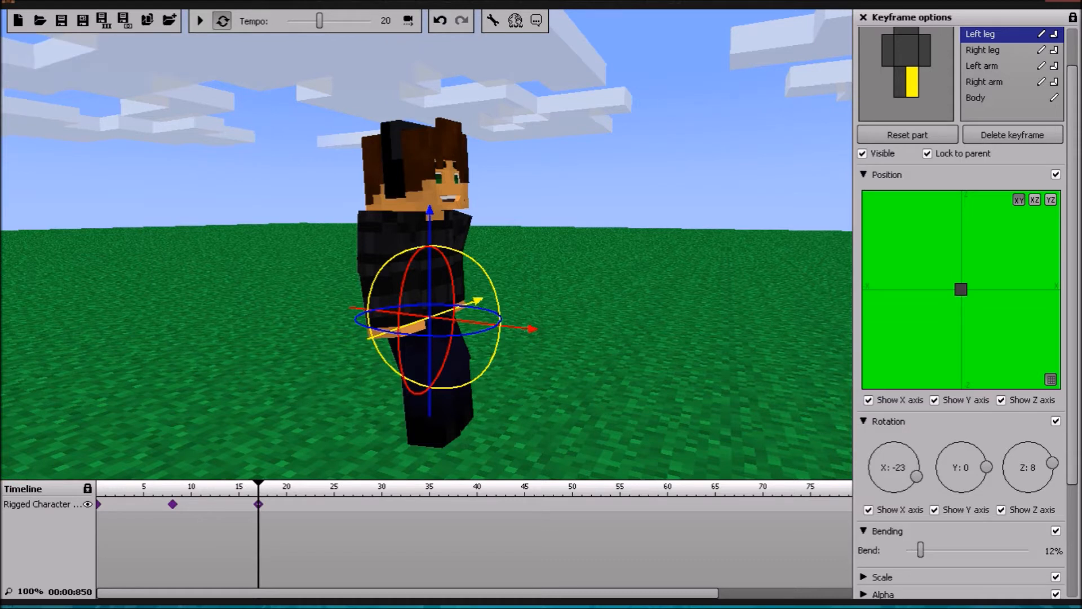
Step: Rotate the right leg back to an X rotation of 7 and set its bend to 5% in the frame 17 keyframe
{"action": "left_click", "coordinate": [982, 50]}
{"action": "left_click_drag", "start_coordinate": [471, 293], "coordinate": [473, 343]}
{"action": "left_click_drag", "start_coordinate": [921, 550], "coordinate": [920, 550]}
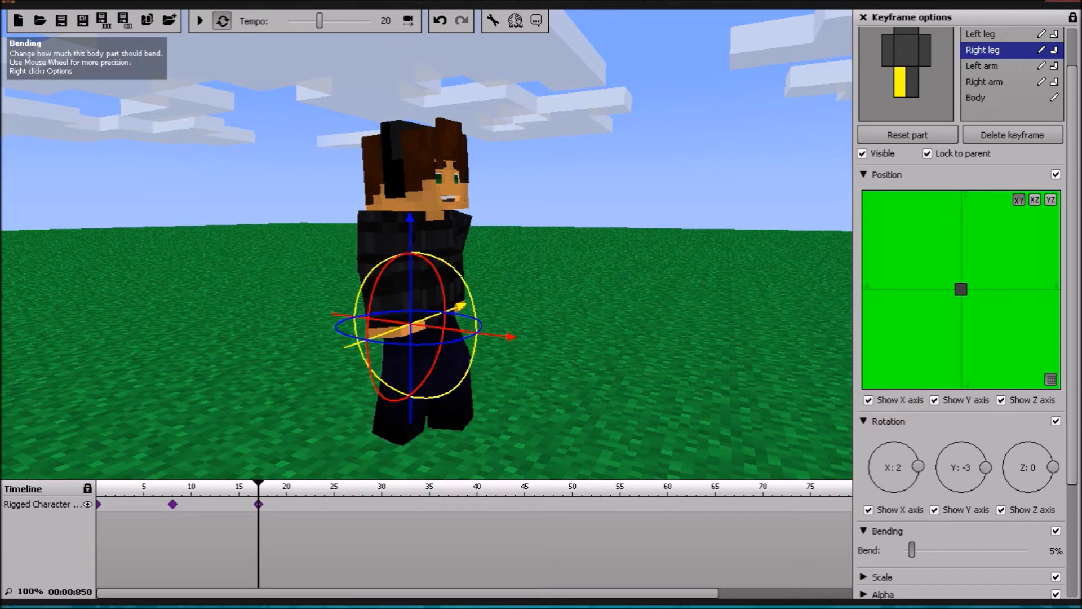
{"action": "mouse_move", "coordinate": [476, 315]}
{"action": "left_mouse_down"}
{"action": "mouse_move", "coordinate": [474, 342]}
{"action": "mouse_move", "coordinate": [475, 322]}
{"action": "left_mouse_up"}
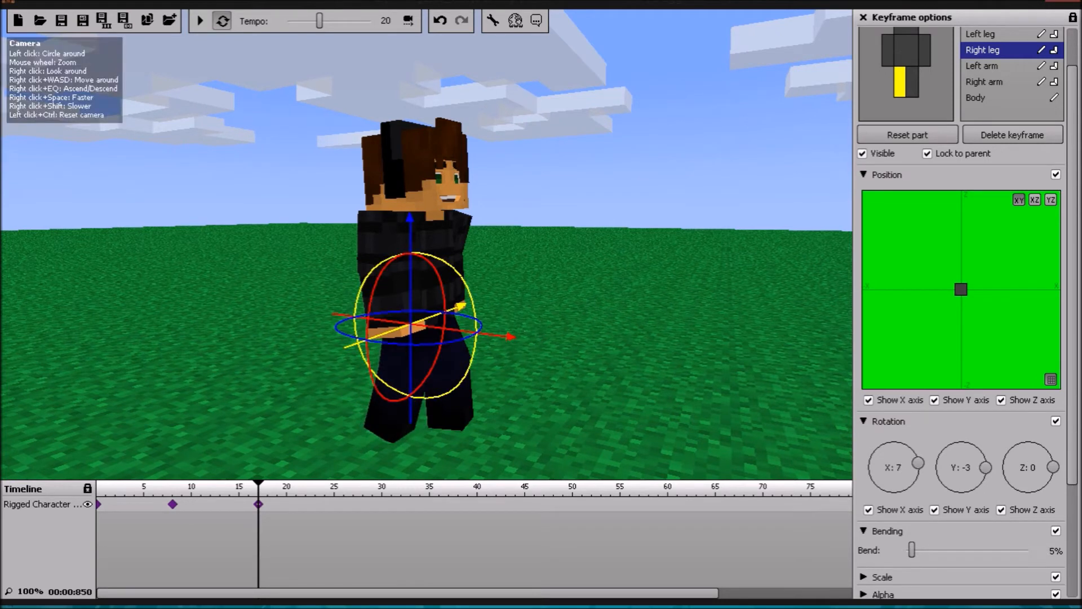
Step: Fine-tune the body's rotation and tilt the head to an X rotation of -4 in the frame 17 keyframe
{"action": "scroll", "coordinate": [960, 310], "scroll_direction": "up", "scroll_amount": 2}
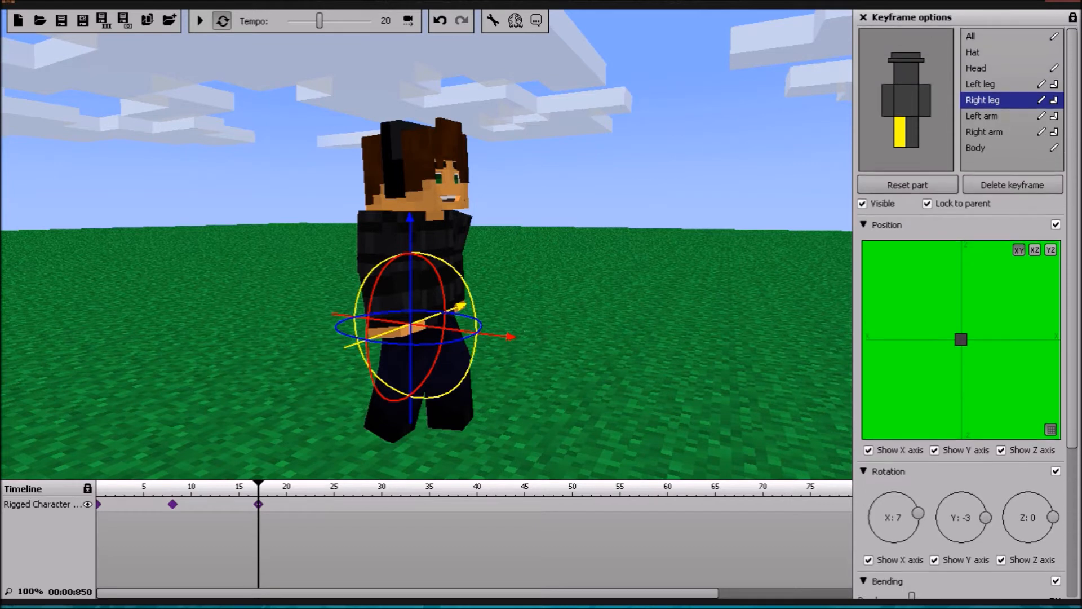
{"action": "left_click", "coordinate": [983, 148]}
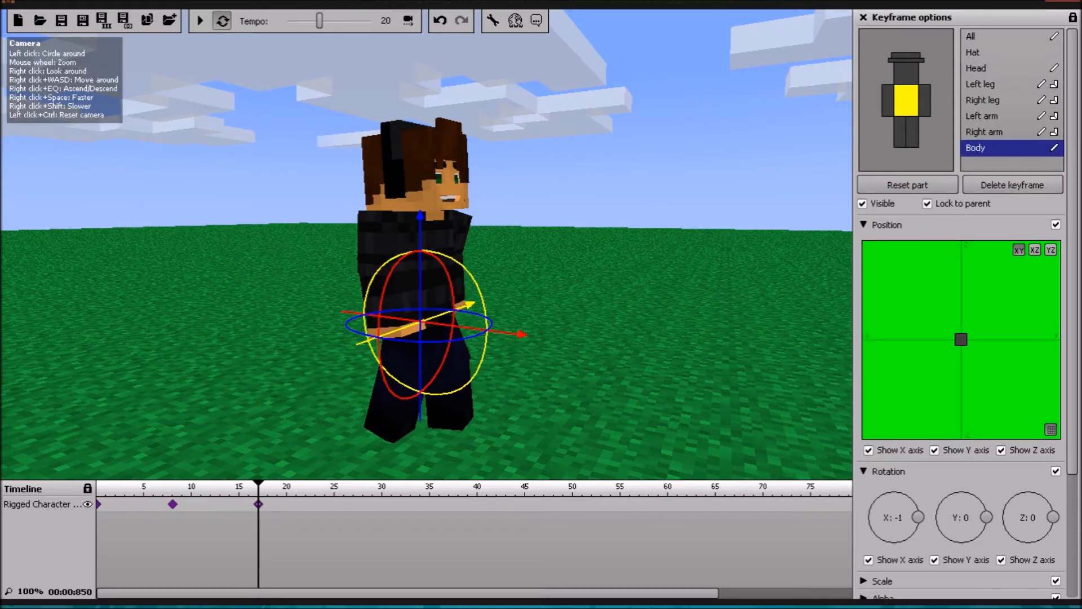
{"action": "left_click_drag", "start_coordinate": [486, 322], "coordinate": [486, 323]}
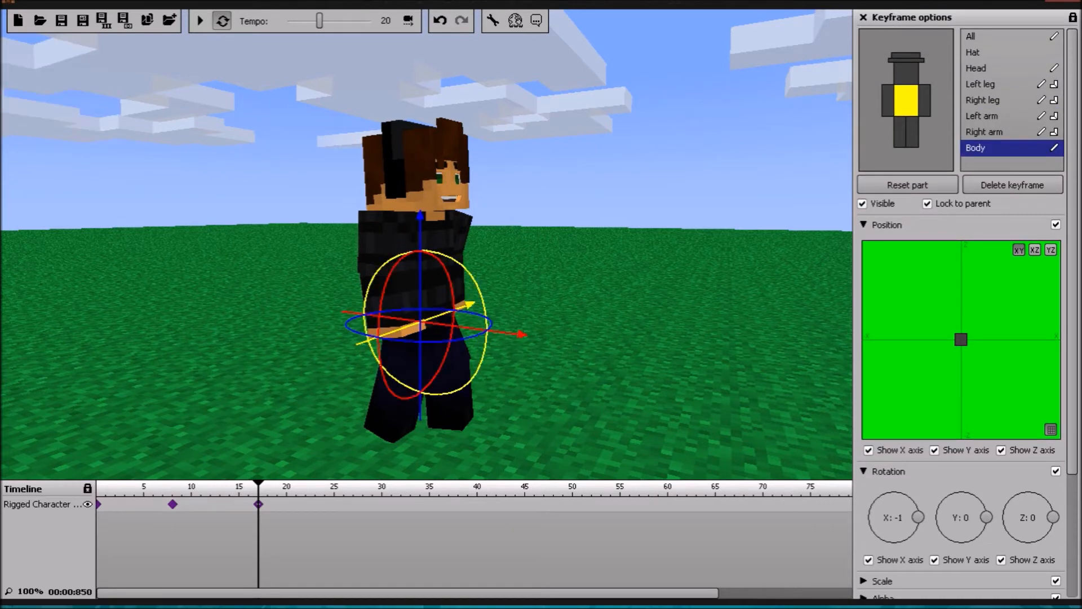
{"action": "left_click", "coordinate": [983, 69]}
{"action": "left_click_drag", "start_coordinate": [484, 210], "coordinate": [485, 213]}
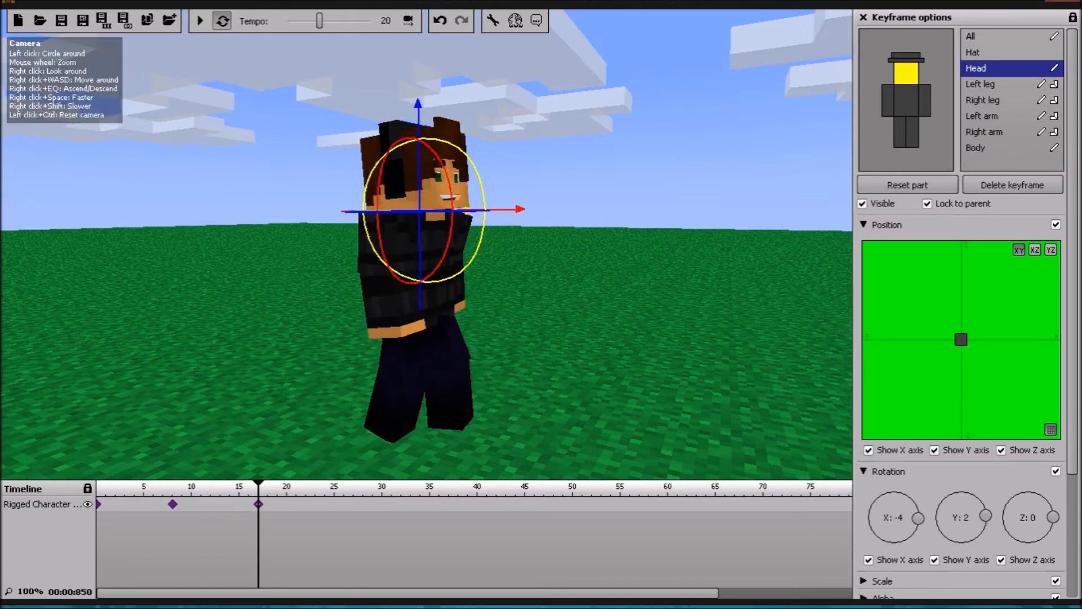
Step: Turn the head to a Z rotation of -26 in the frame 17 keyframe and play back the animation
{"action": "left_click", "coordinate": [199, 21]}
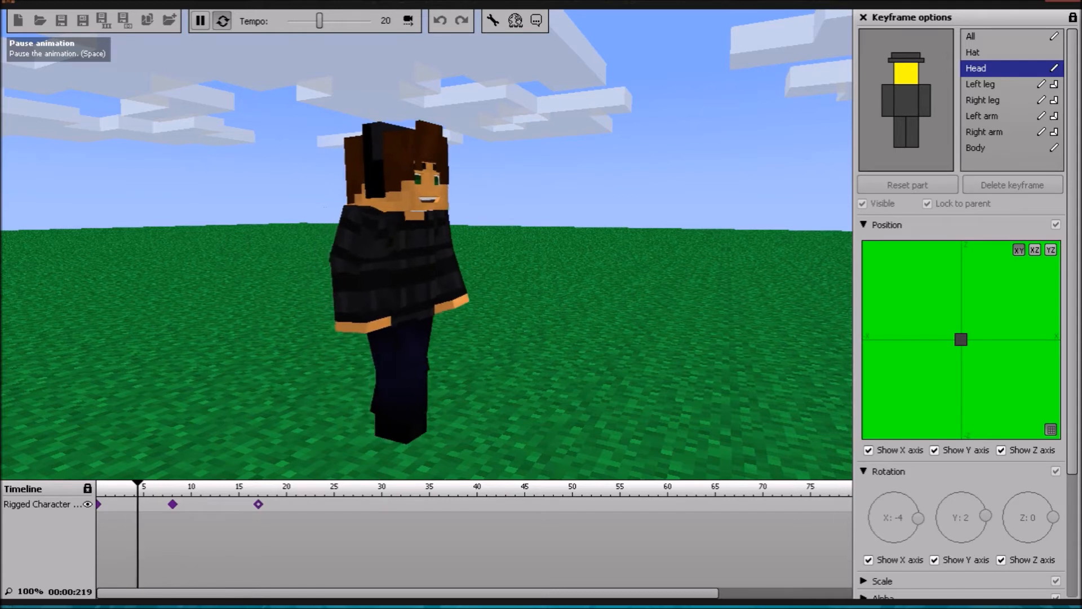
{"action": "left_click", "coordinate": [199, 20]}
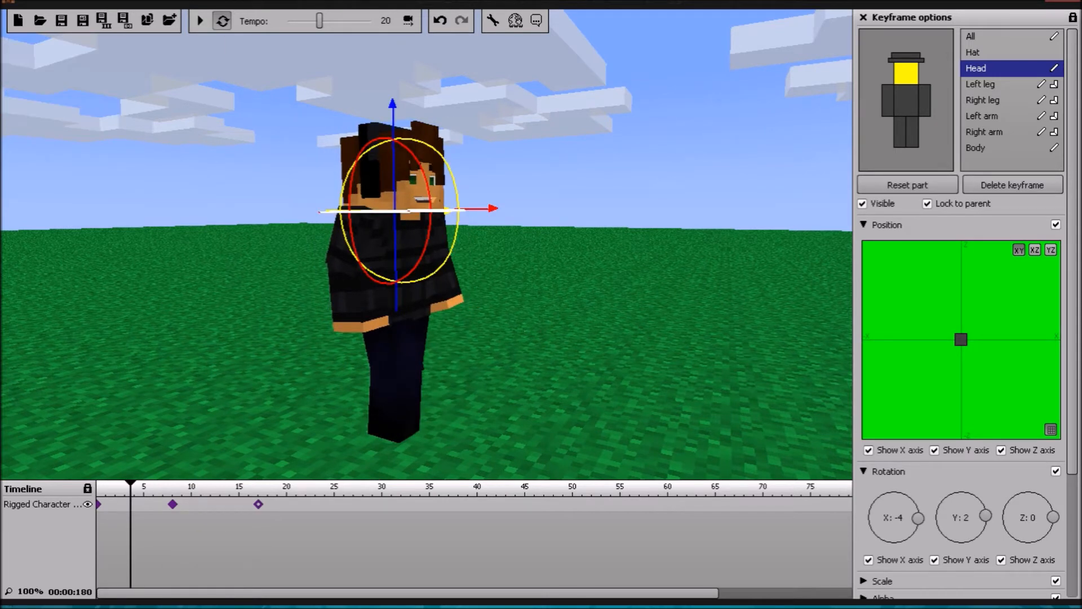
{"action": "left_click_drag", "start_coordinate": [389, 212], "coordinate": [407, 212]}
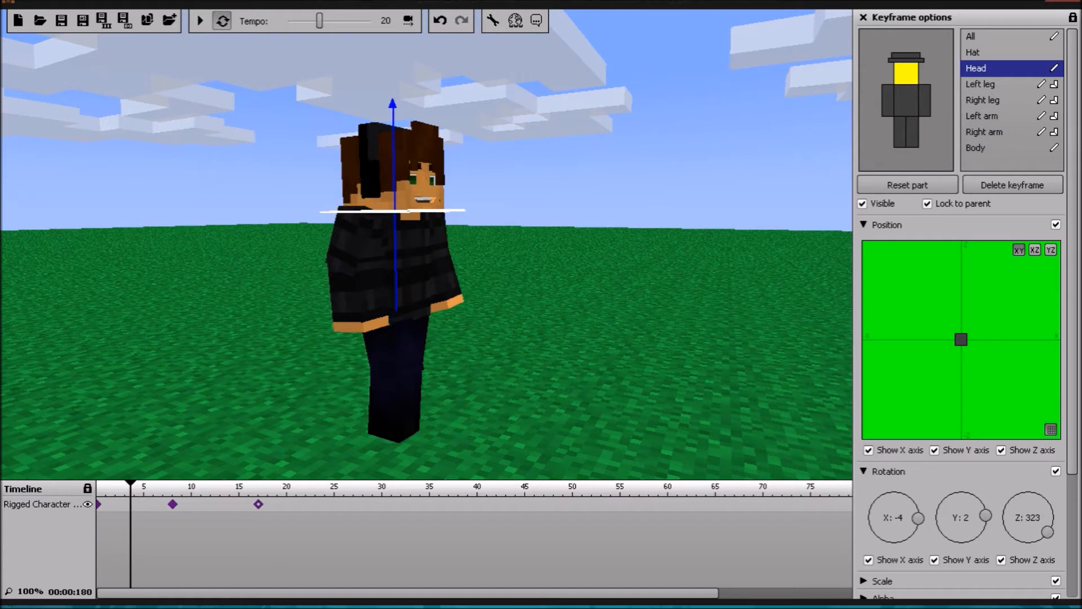
{"action": "left_click", "coordinate": [258, 504]}
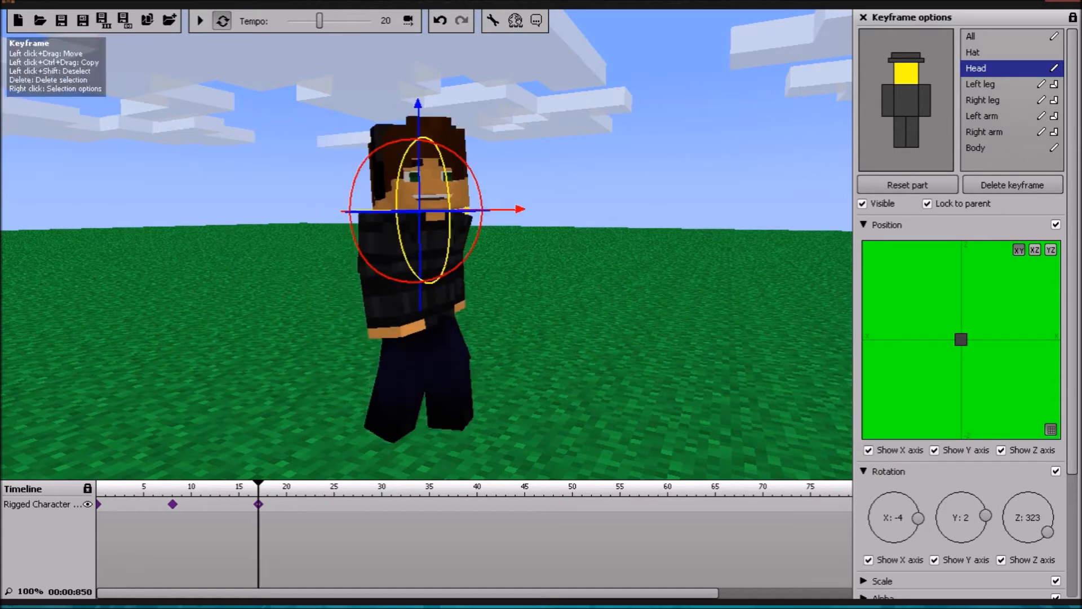
{"action": "left_click", "coordinate": [199, 21]}
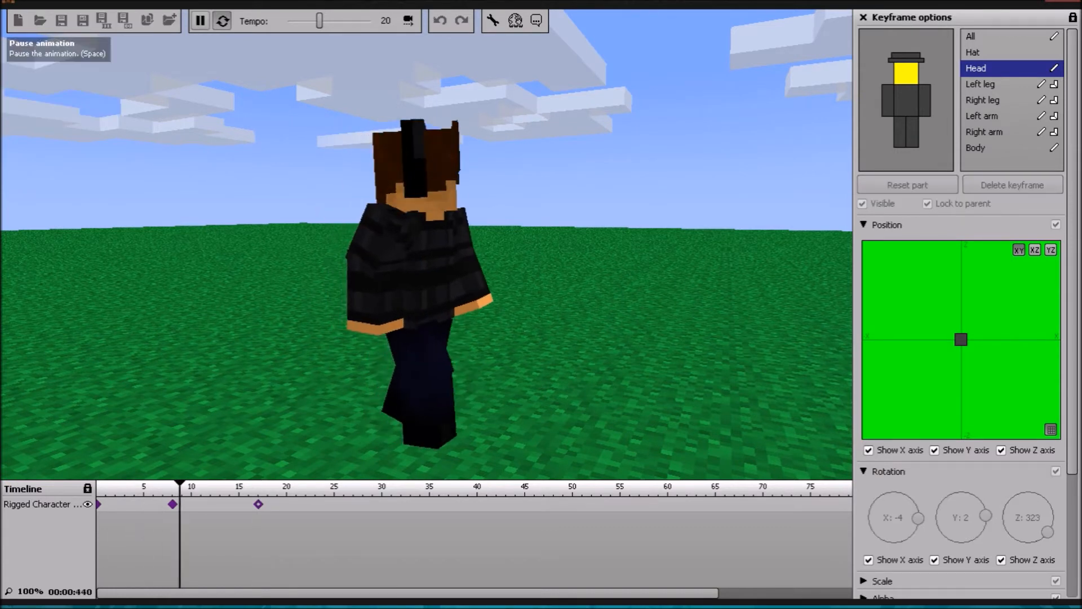
{"action": "left_click", "coordinate": [199, 21]}
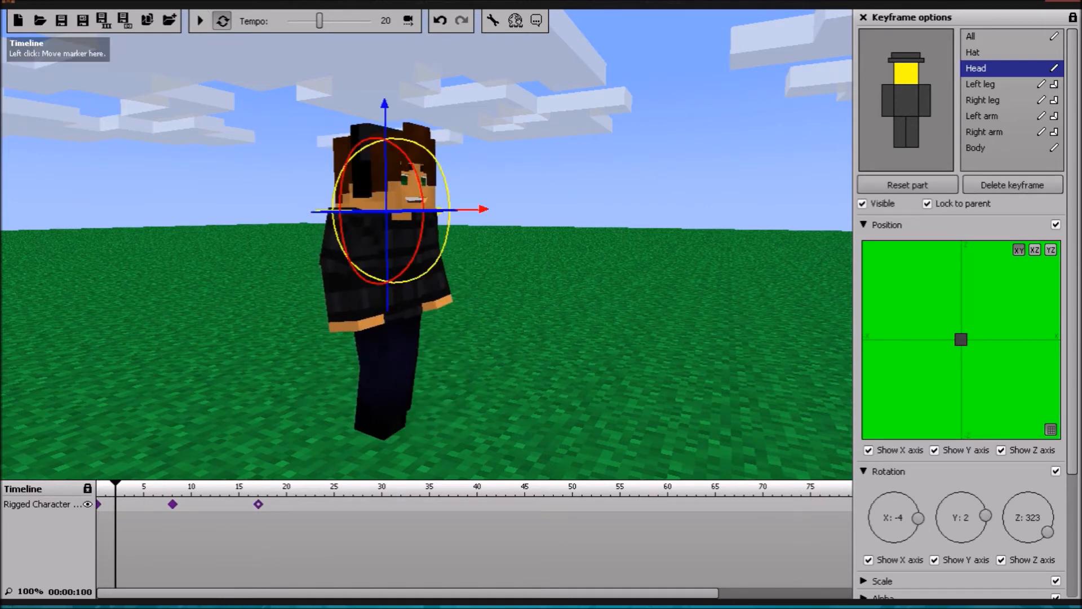
{"action": "left_click", "coordinate": [258, 503]}
{"action": "mouse_move", "coordinate": [1048, 532]}
{"action": "left_mouse_down"}
{"action": "mouse_move", "coordinate": [1047, 503]}
{"action": "mouse_move", "coordinate": [1025, 492]}
{"action": "mouse_move", "coordinate": [1038, 538]}
{"action": "mouse_move", "coordinate": [1008, 499]}
{"action": "mouse_move", "coordinate": [1037, 494]}
{"action": "mouse_move", "coordinate": [1049, 527]}
{"action": "left_mouse_up"}
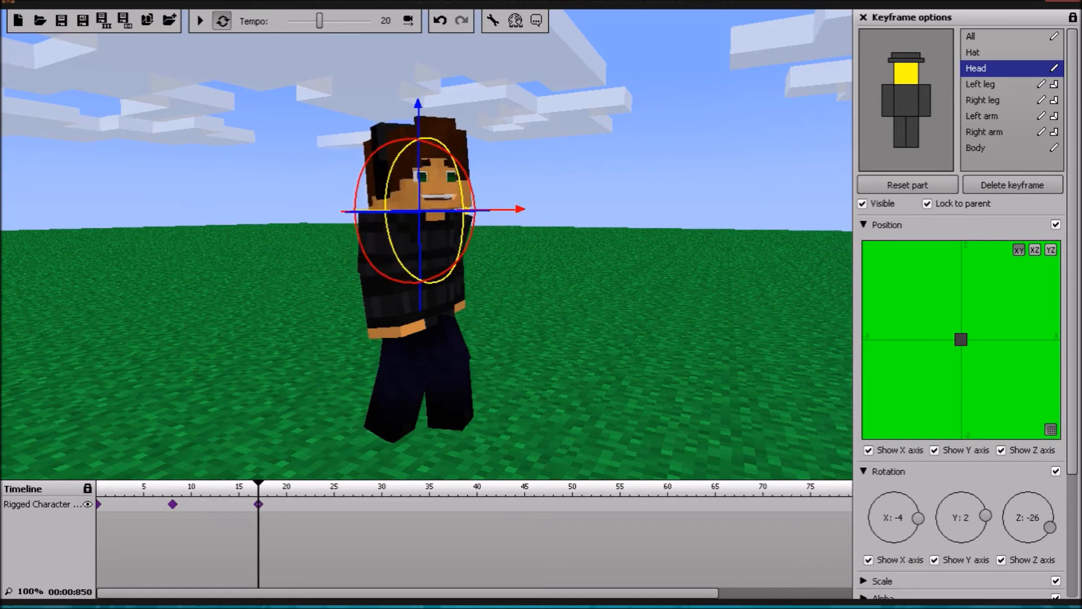
{"action": "left_click", "coordinate": [199, 21]}
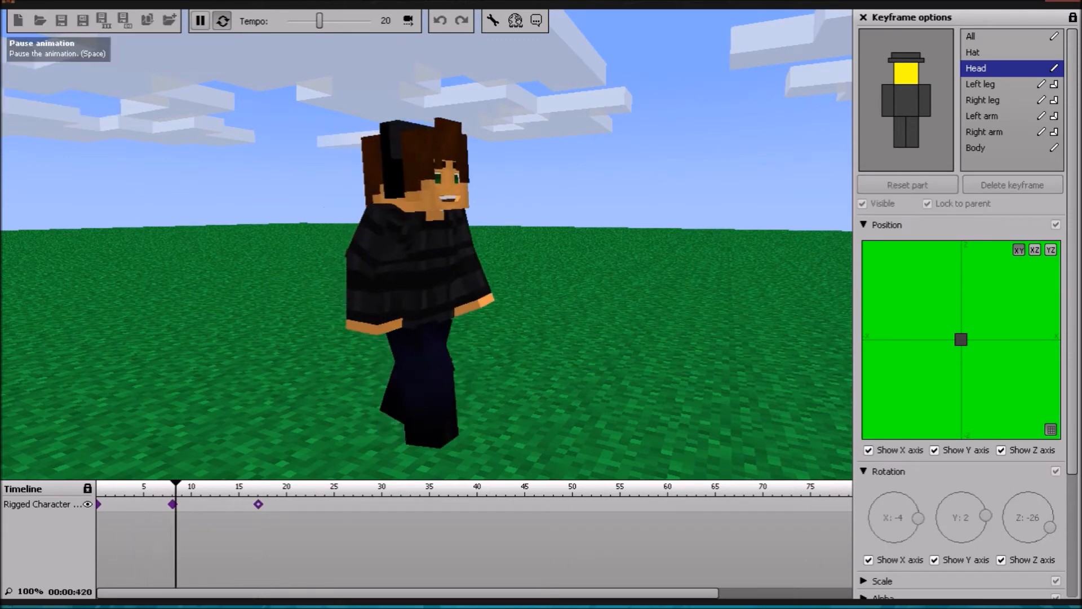
{"action": "left_click", "coordinate": [199, 21]}
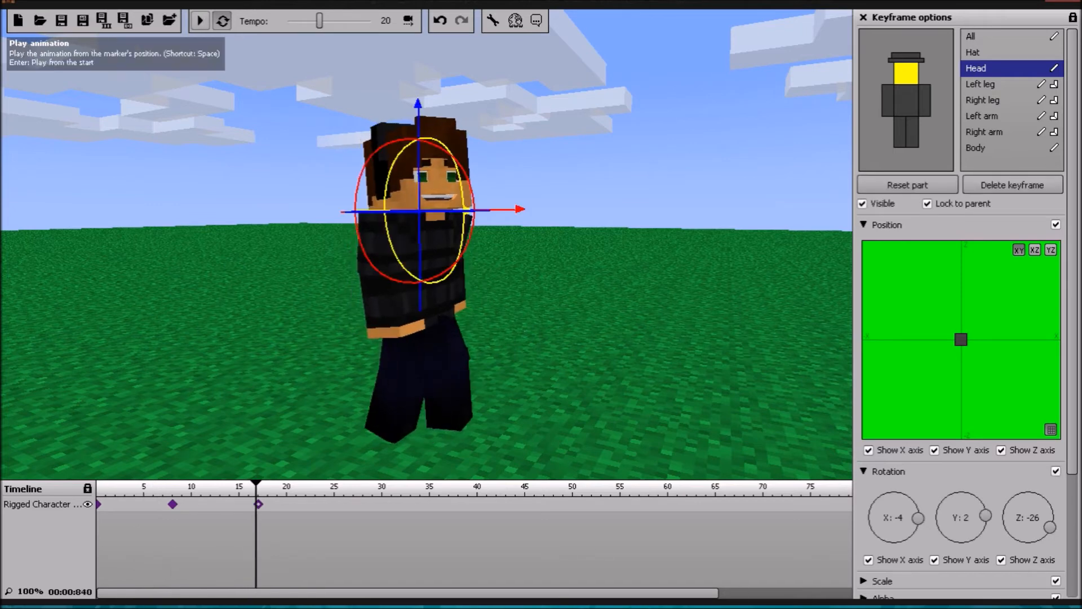
Step: Add a keyframe at frame 27 and rotate the left leg back to an X rotation of 7 with a 5% bend
{"action": "left_click", "coordinate": [342, 505]}
{"action": "left_click_drag", "start_coordinate": [342, 505], "coordinate": [353, 505]}
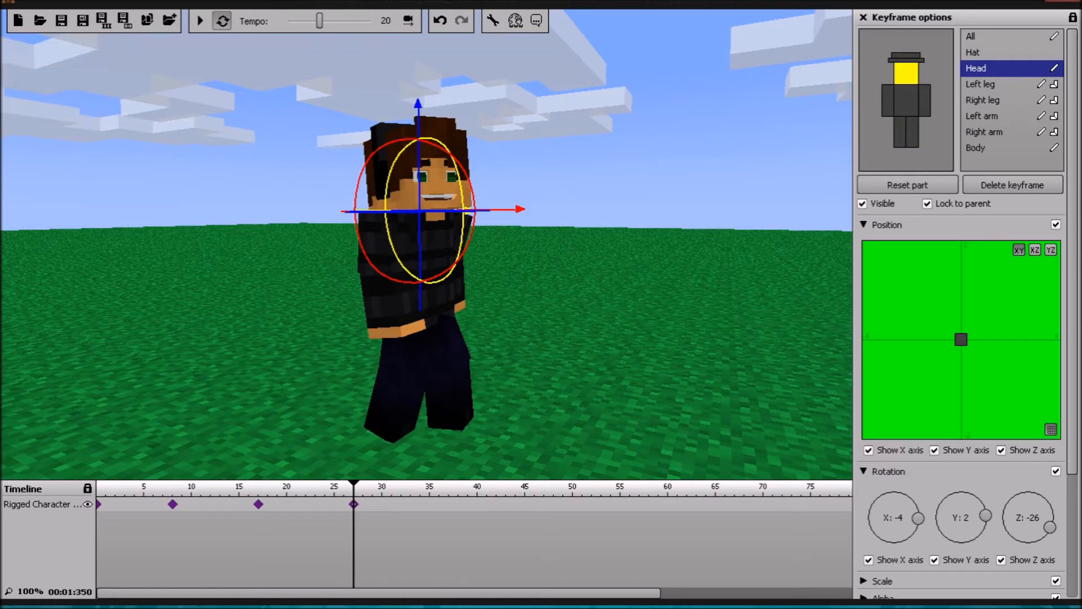
{"action": "left_click", "coordinate": [991, 36]}
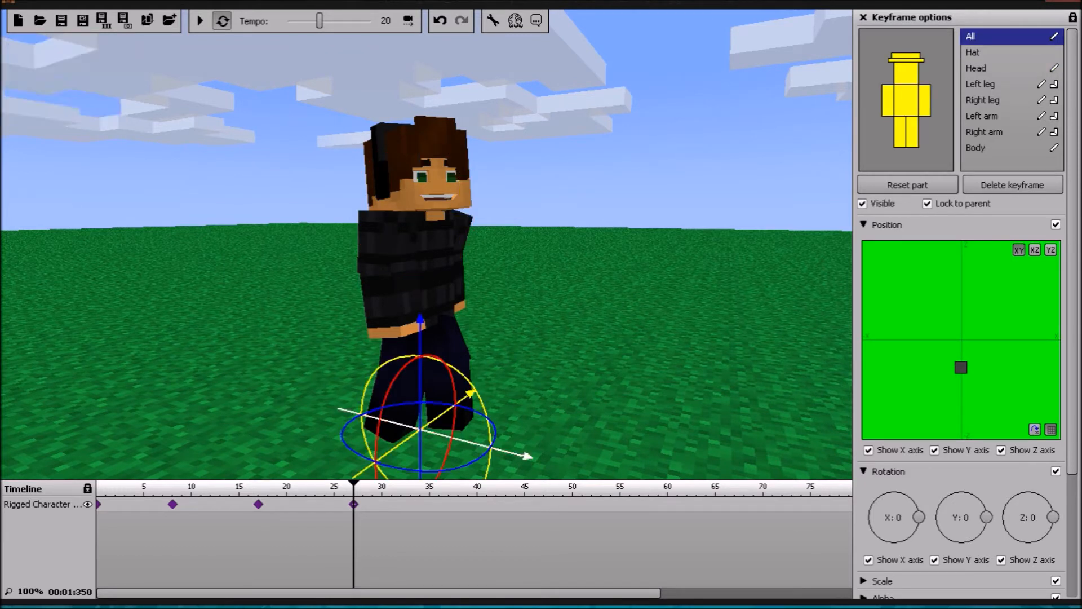
{"action": "left_click", "coordinate": [981, 84]}
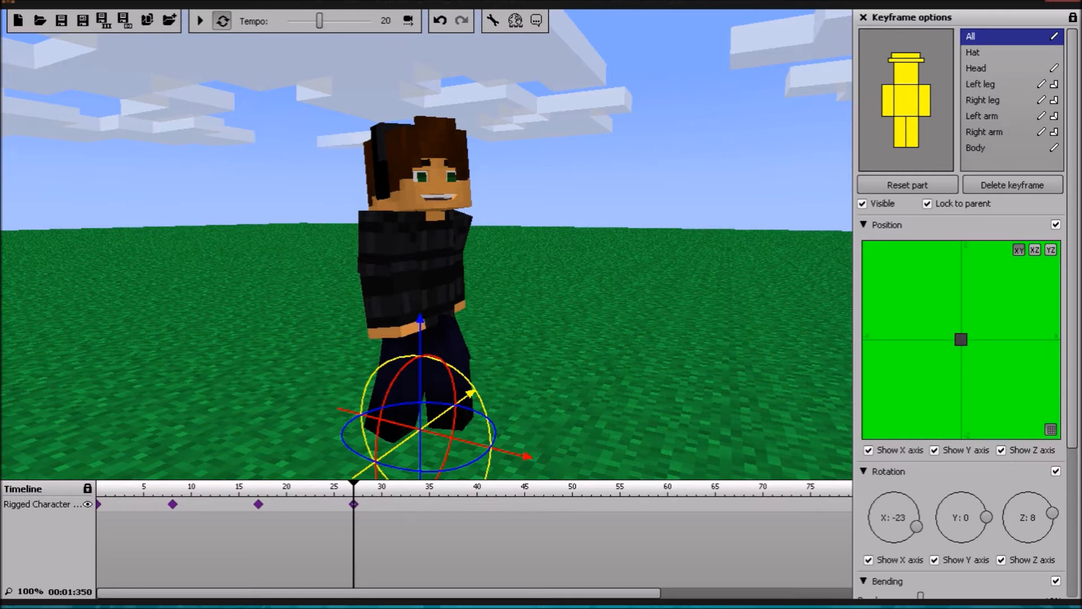
{"action": "left_click_drag", "start_coordinate": [494, 288], "coordinate": [498, 300]}
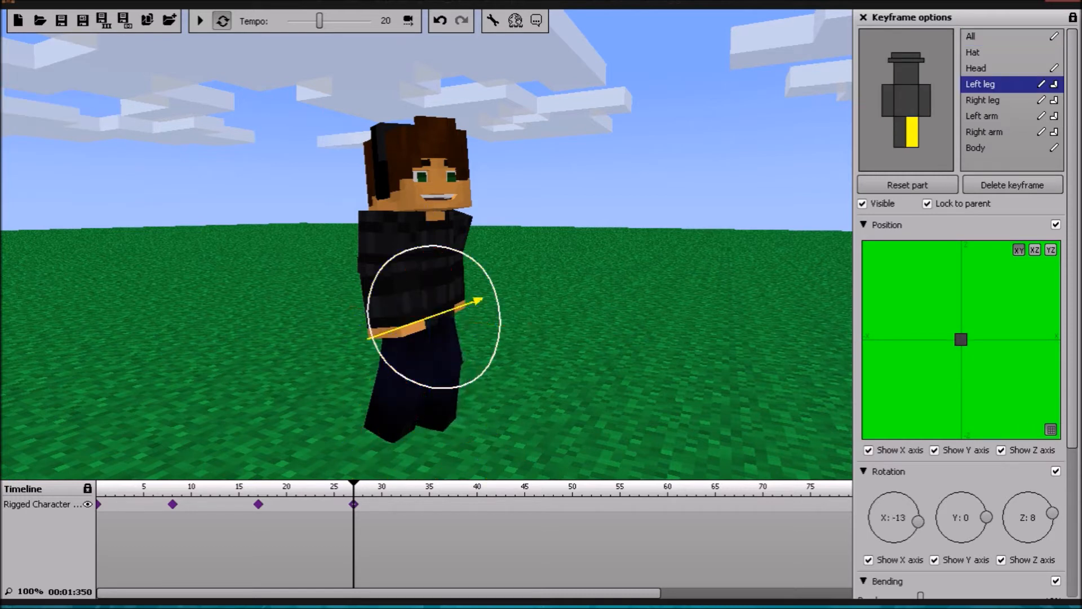
{"action": "scroll", "coordinate": [958, 507], "scroll_direction": "down", "scroll_amount": 1}
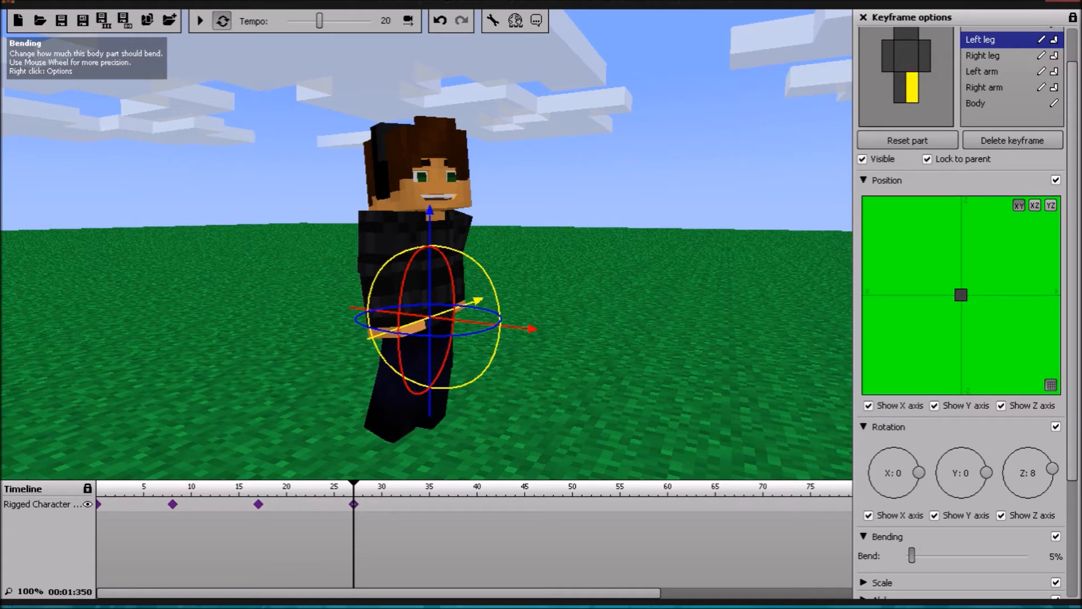
{"action": "left_click_drag", "start_coordinate": [496, 293], "coordinate": [498, 302]}
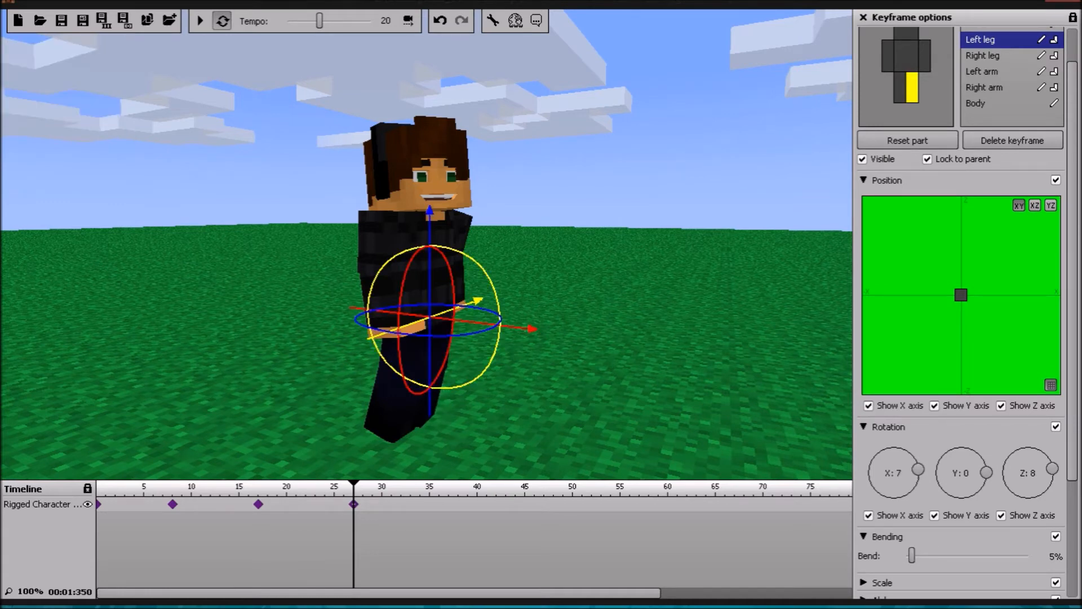
Step: Move the right leg forward to an X rotation of -17 with a 6% bend in the frame 27 keyframe
{"action": "left_click", "coordinate": [982, 56]}
{"action": "left_click_drag", "start_coordinate": [598, 315], "coordinate": [593, 321]}
{"action": "left_click_drag", "start_coordinate": [476, 331], "coordinate": [472, 304]}
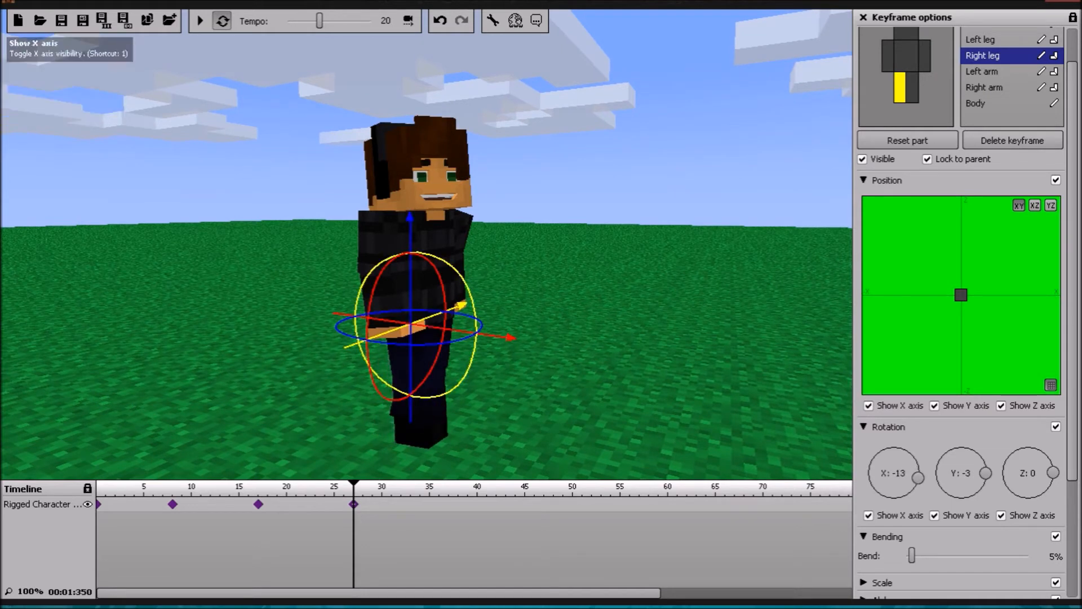
{"action": "left_click_drag", "start_coordinate": [911, 556], "coordinate": [922, 556]}
{"action": "mouse_move", "coordinate": [476, 330]}
{"action": "left_mouse_down"}
{"action": "mouse_move", "coordinate": [474, 312]}
{"action": "mouse_move", "coordinate": [477, 330]}
{"action": "left_mouse_up"}
{"action": "left_click_drag", "start_coordinate": [922, 555], "coordinate": [913, 555]}
{"action": "left_click_drag", "start_coordinate": [477, 331], "coordinate": [477, 334]}
Step: Refine the right leg from a side view, setting its X rotation to -19 and its bend to 13%
{"action": "right_click_drag", "start_coordinate": [524, 321], "coordinate": [618, 333]}
{"action": "key", "text": "a"}
{"action": "key", "text": "w"}
{"action": "key", "text": "s"}
{"action": "key", "text": "d"}
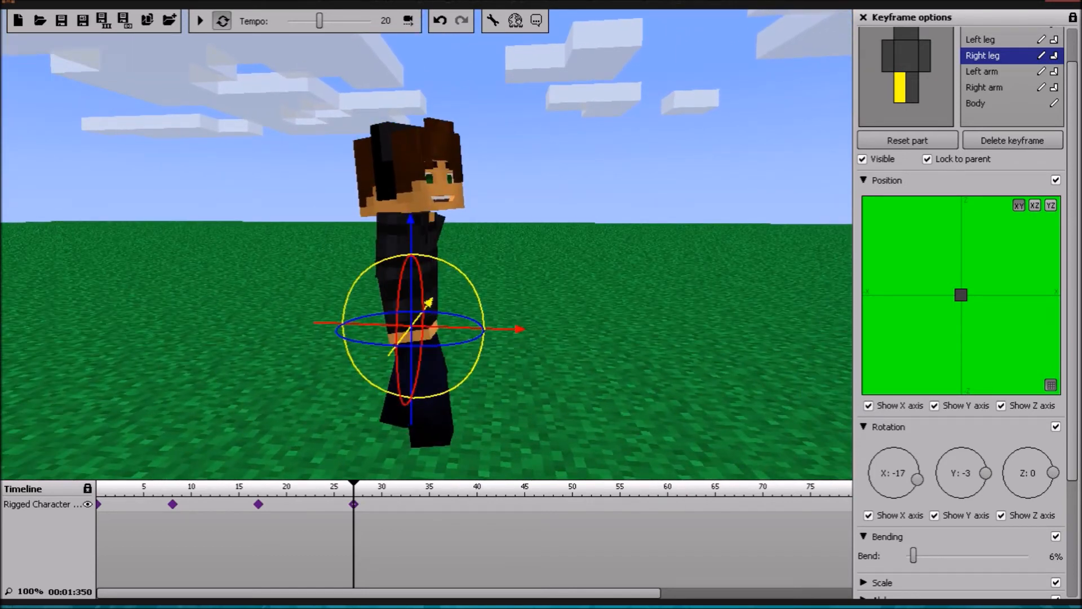
{"action": "left_click_drag", "start_coordinate": [463, 377], "coordinate": [466, 375]}
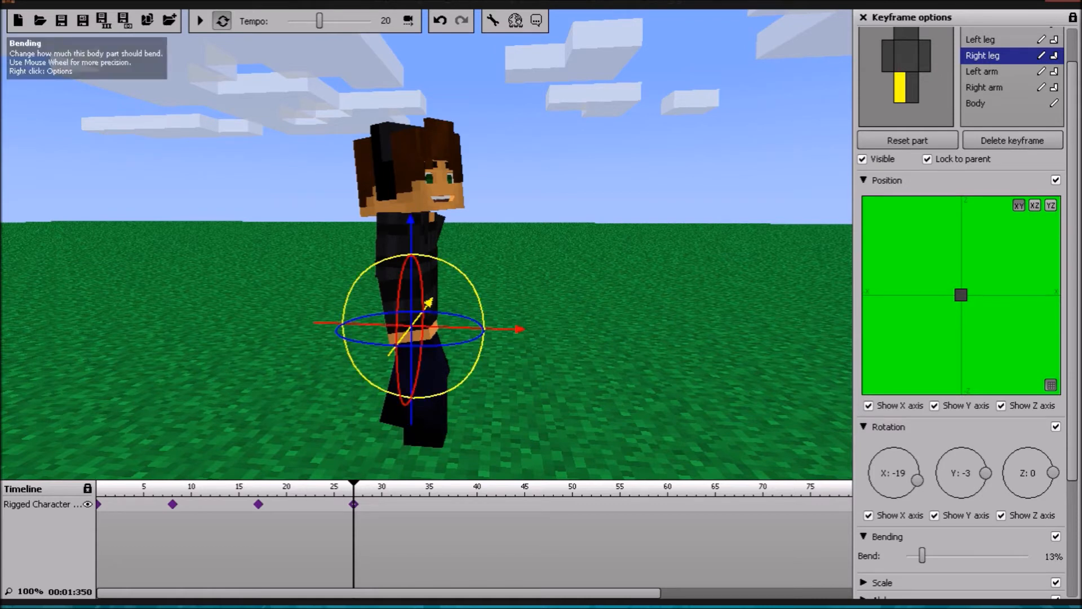
Step: Fine-tune the left leg to an X rotation of 6 in the frame 27 keyframe
{"action": "left_click", "coordinate": [980, 40]}
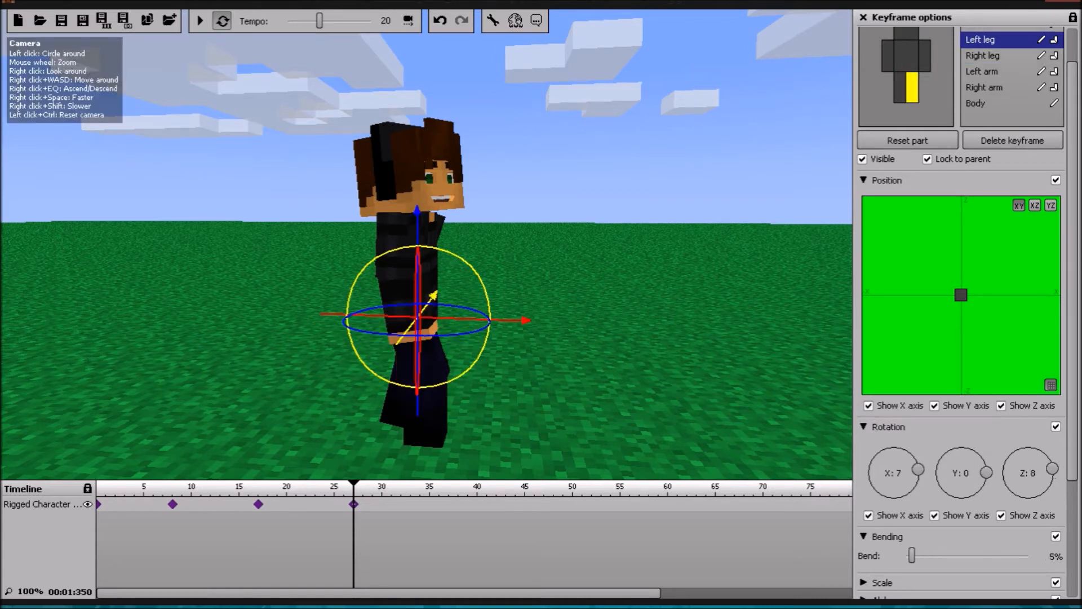
{"action": "left_click_drag", "start_coordinate": [479, 353], "coordinate": [474, 362]}
{"action": "scroll", "coordinate": [958, 254], "scroll_direction": "up", "scroll_amount": 2}
{"action": "right_click_drag", "start_coordinate": [620, 282], "coordinate": [507, 263]}
{"action": "key", "text": "d"}
{"action": "left_click_drag", "start_coordinate": [441, 361], "coordinate": [443, 350]}
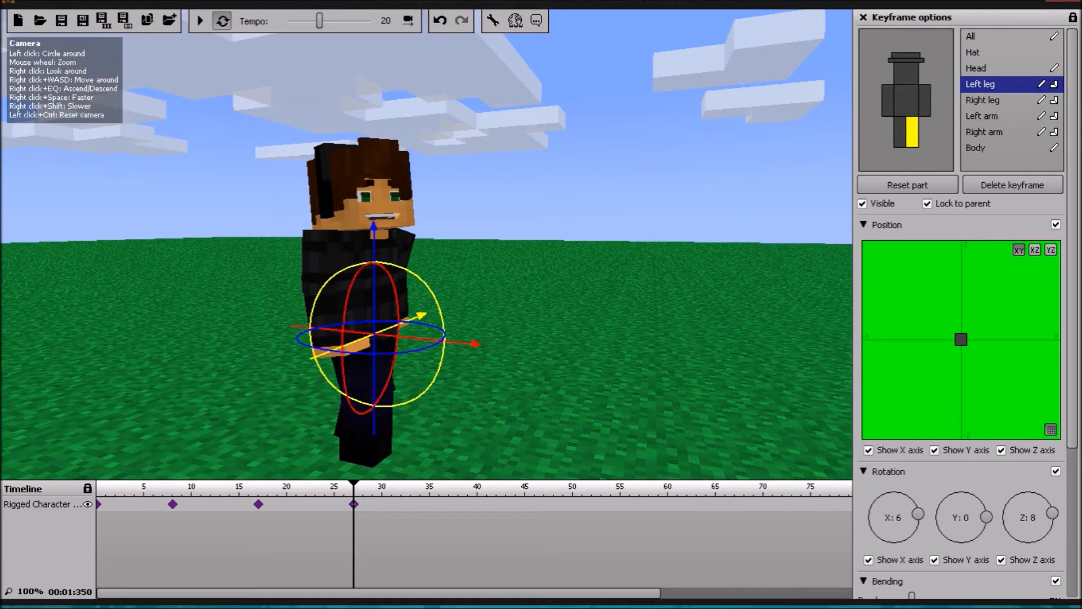
Step: Swing the left arm forward to an X rotation of -12 and swing the right arm backward in the frame 27 keyframe
{"action": "left_click", "coordinate": [981, 116]}
{"action": "left_click_drag", "start_coordinate": [448, 282], "coordinate": [456, 248]}
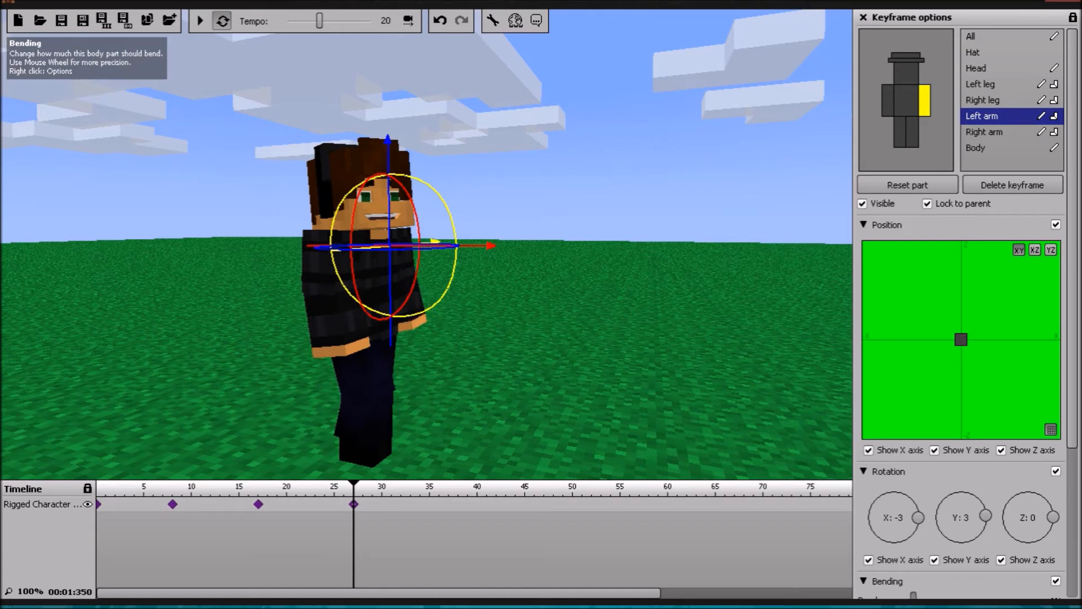
{"action": "left_click", "coordinate": [984, 131]}
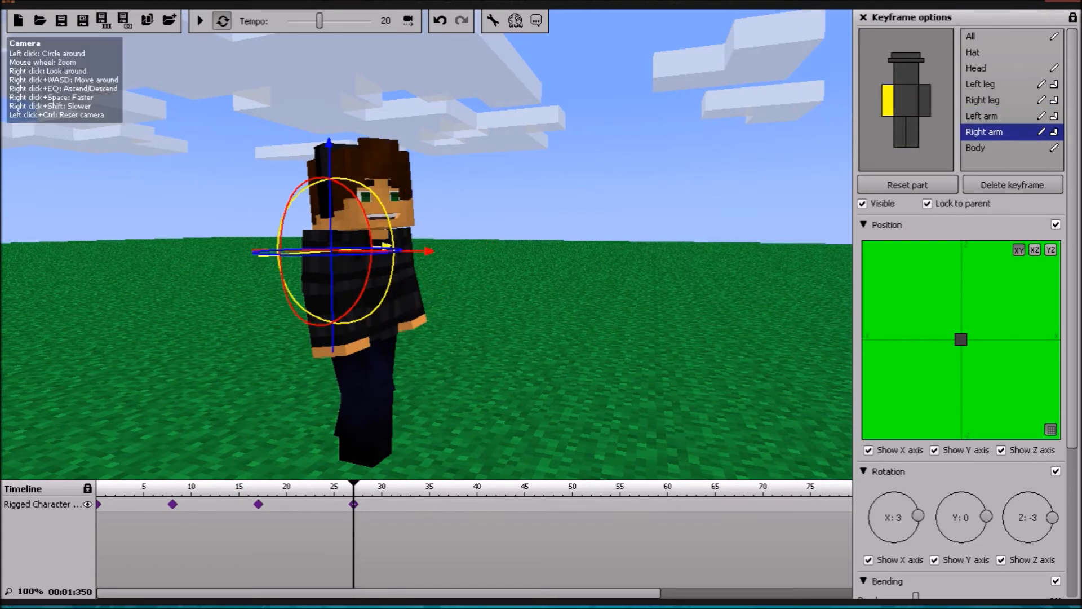
{"action": "left_click_drag", "start_coordinate": [393, 256], "coordinate": [388, 283]}
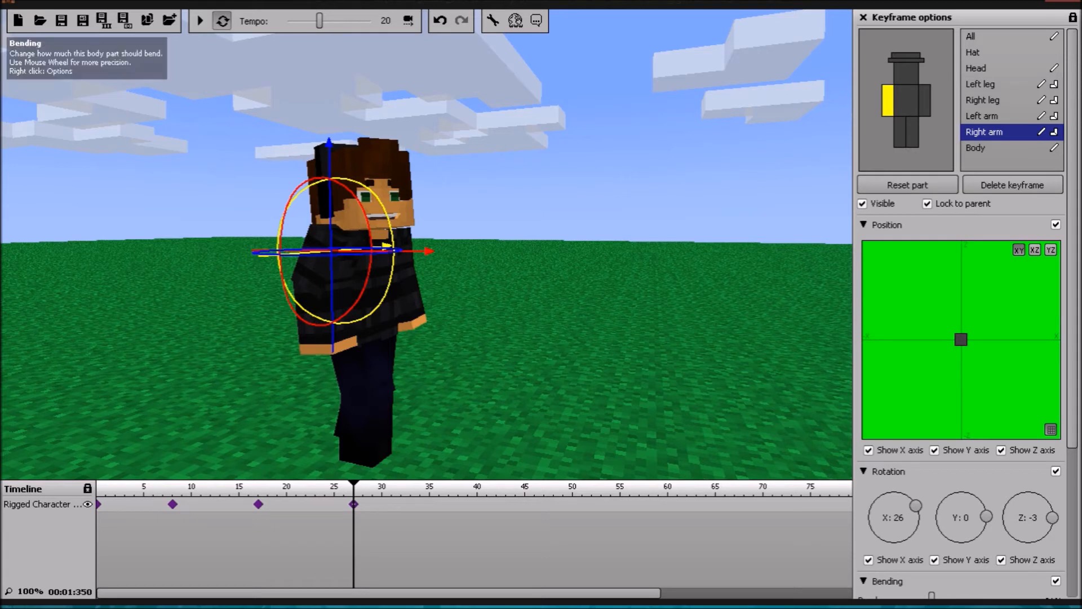
{"action": "left_click_drag", "start_coordinate": [390, 279], "coordinate": [393, 264]}
{"action": "left_click", "coordinate": [982, 116]}
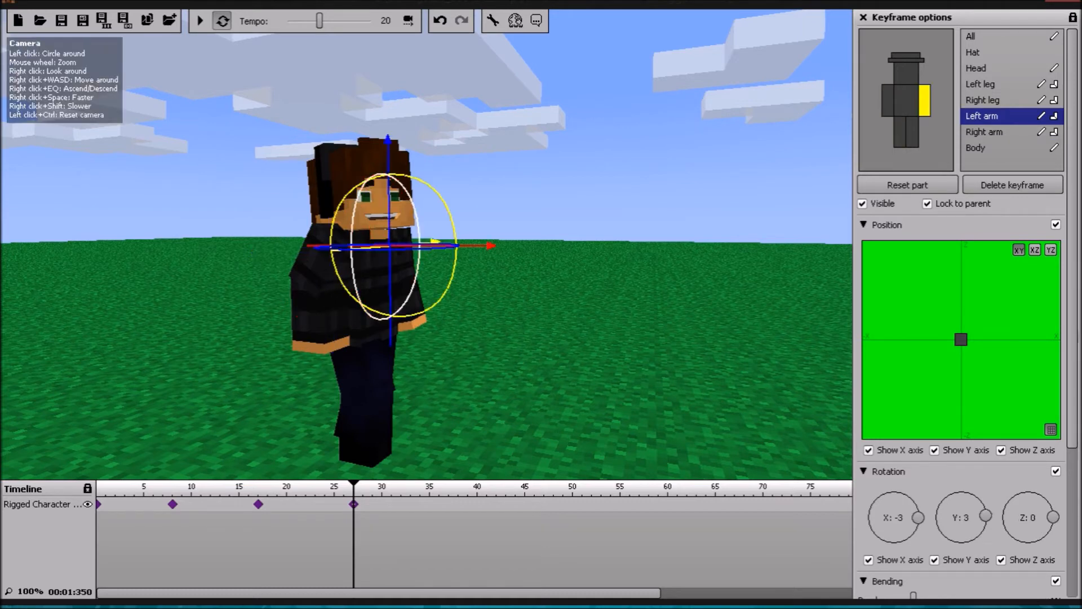
{"action": "left_click_drag", "start_coordinate": [445, 290], "coordinate": [445, 288]}
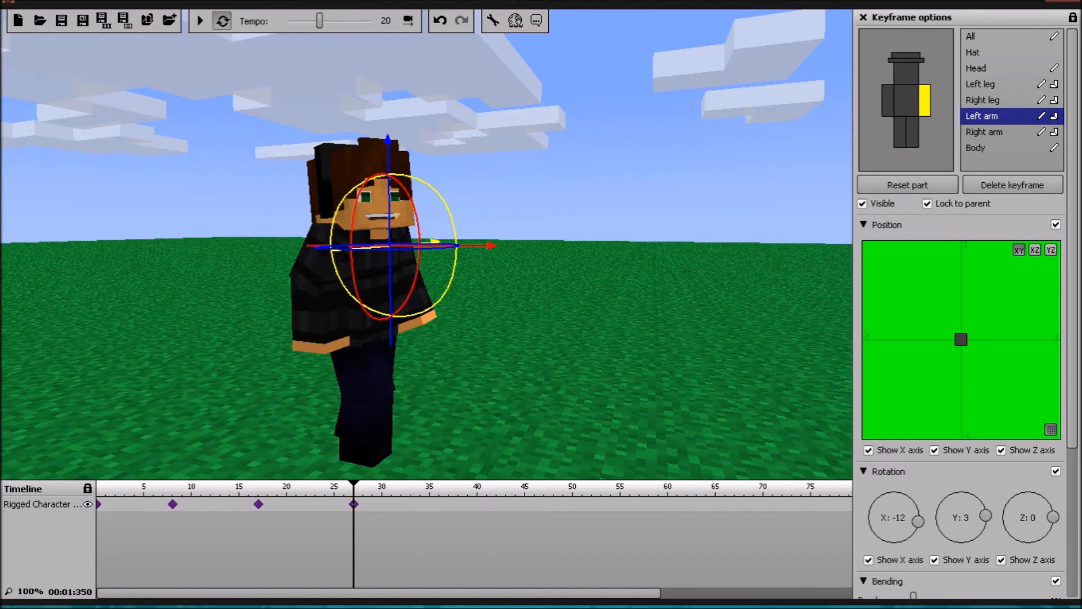
Step: Tilt the head to an X rotation of -7 in the frame 27 keyframe and play back the animation
{"action": "left_click", "coordinate": [410, 225]}
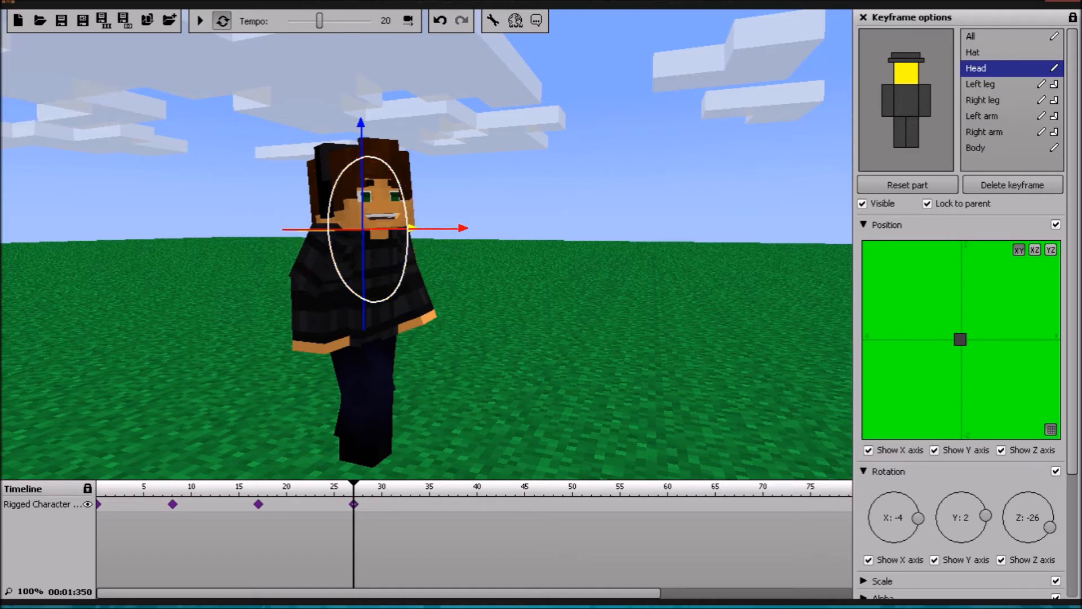
{"action": "left_click_drag", "start_coordinate": [407, 240], "coordinate": [407, 232]}
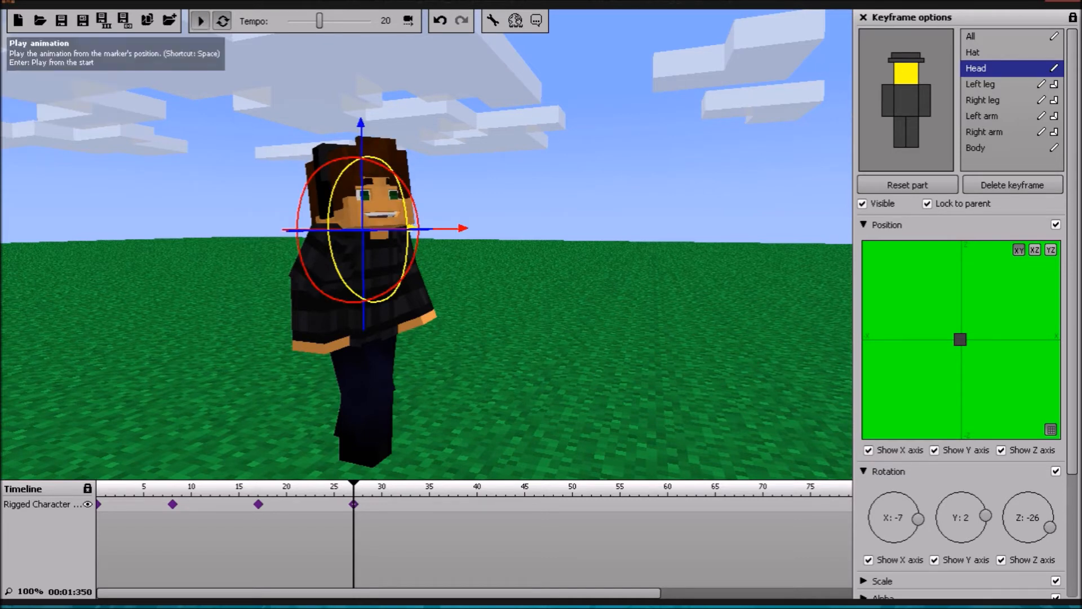
{"action": "left_click", "coordinate": [199, 21]}
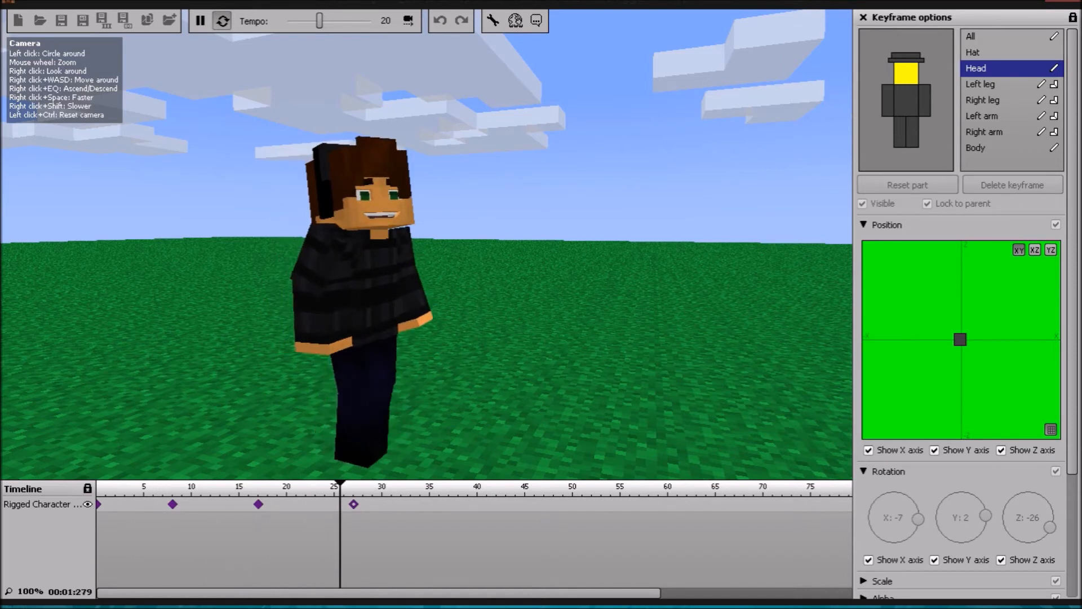
{"action": "key", "text": "space"}
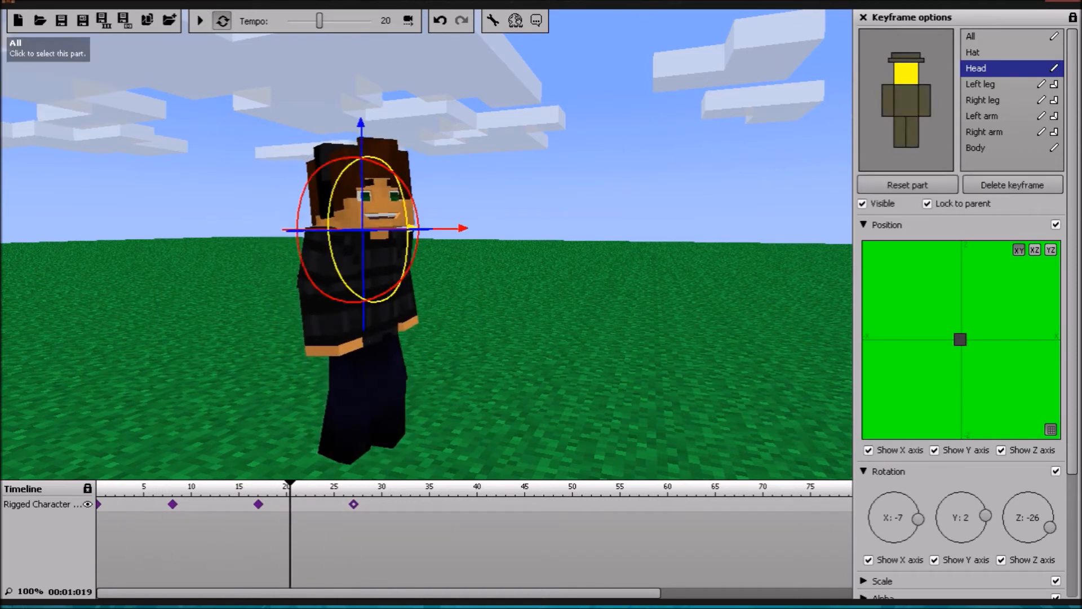
Step: Tilt the body to an X rotation of 2 in the frame 27 keyframe and preview the walk
{"action": "left_click", "coordinate": [976, 148]}
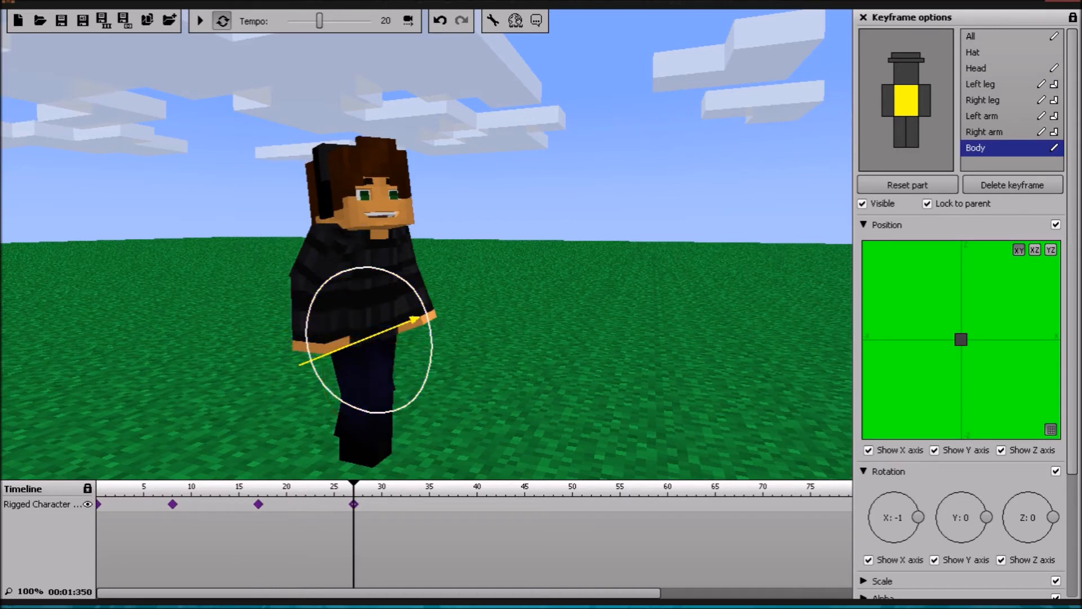
{"action": "left_click", "coordinate": [199, 21]}
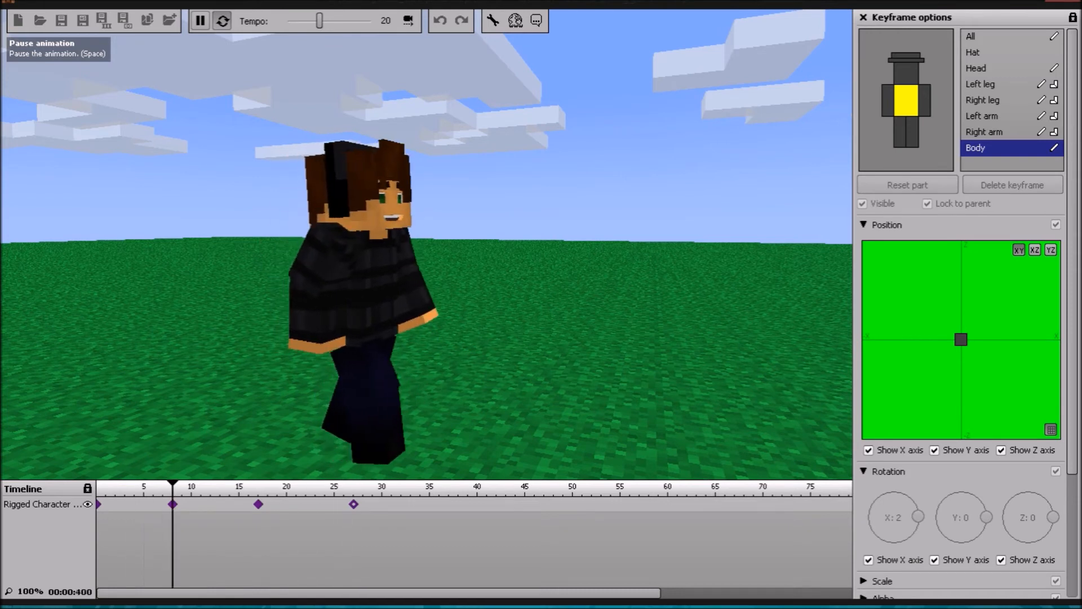
{"action": "key", "text": "space"}
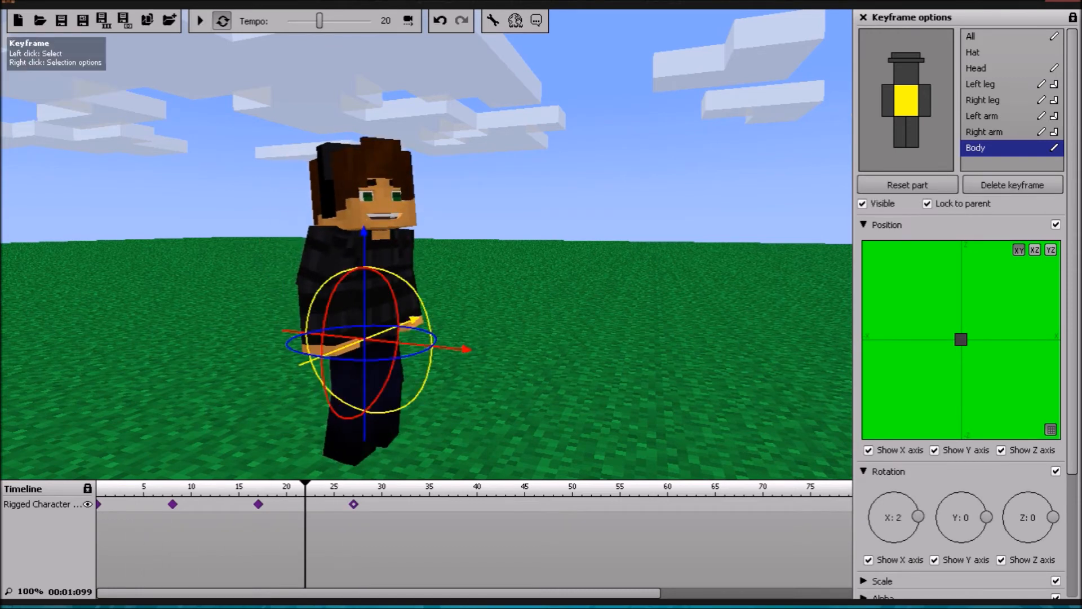
Step: Set the body's X rotation to -3 in the frame 17 keyframe and check the animation in playback
{"action": "left_click", "coordinate": [258, 503]}
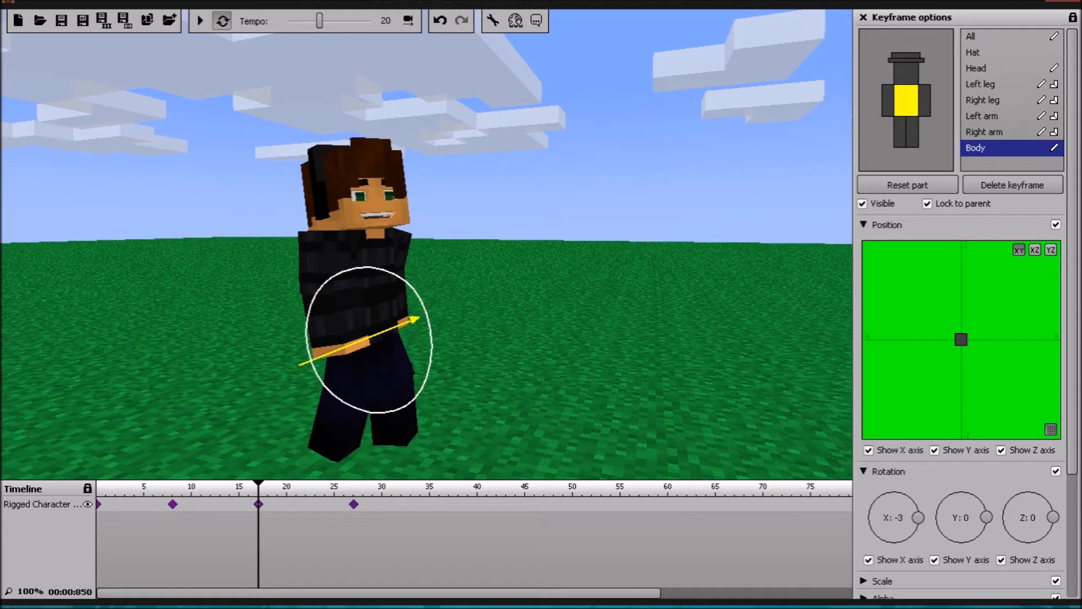
{"action": "left_click", "coordinate": [199, 21]}
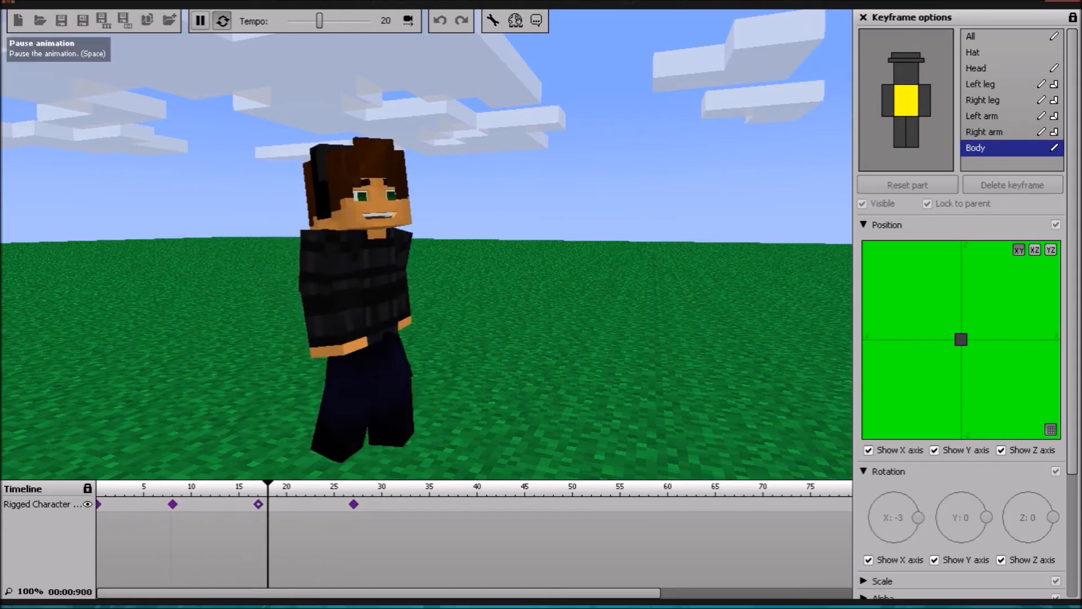
{"action": "key", "text": "space"}
{"action": "left_click", "coordinate": [354, 504]}
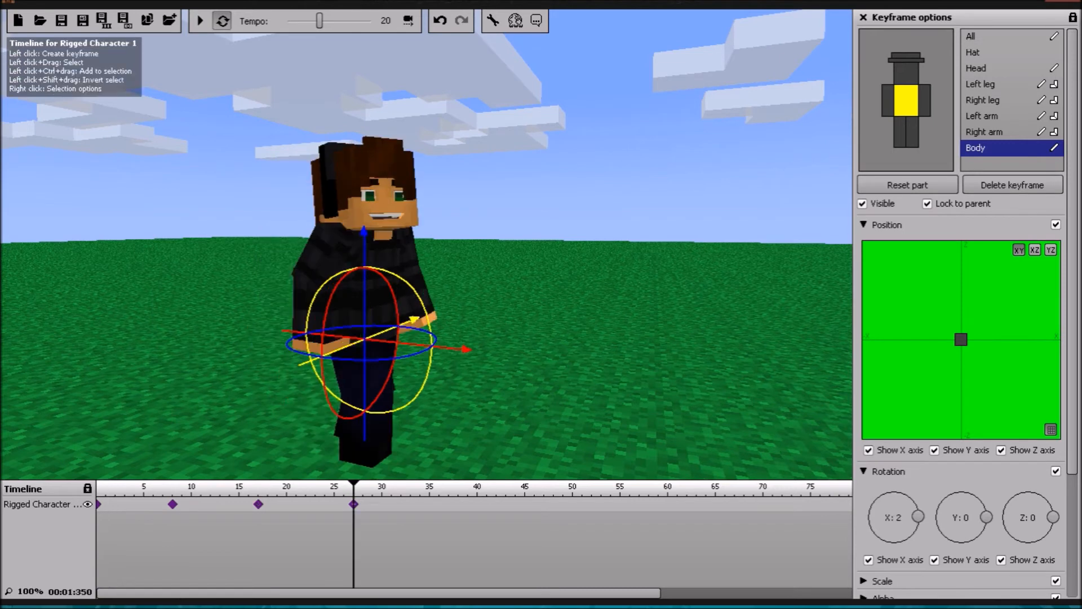
Step: Move the whole character forward in its walking direction in the frame 17 keyframe
{"action": "mouse_move", "coordinate": [258, 503]}
{"action": "left_mouse_down"}
{"action": "mouse_move", "coordinate": [249, 503]}
{"action": "mouse_move", "coordinate": [258, 504]}
{"action": "left_mouse_up"}
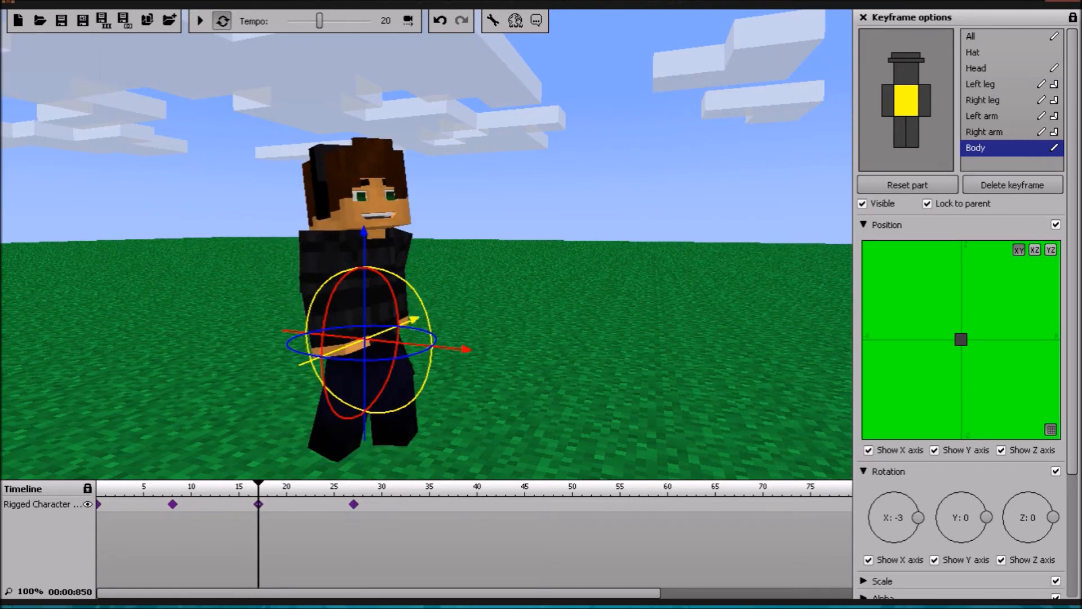
{"action": "left_click", "coordinate": [173, 504]}
{"action": "left_click", "coordinate": [258, 504]}
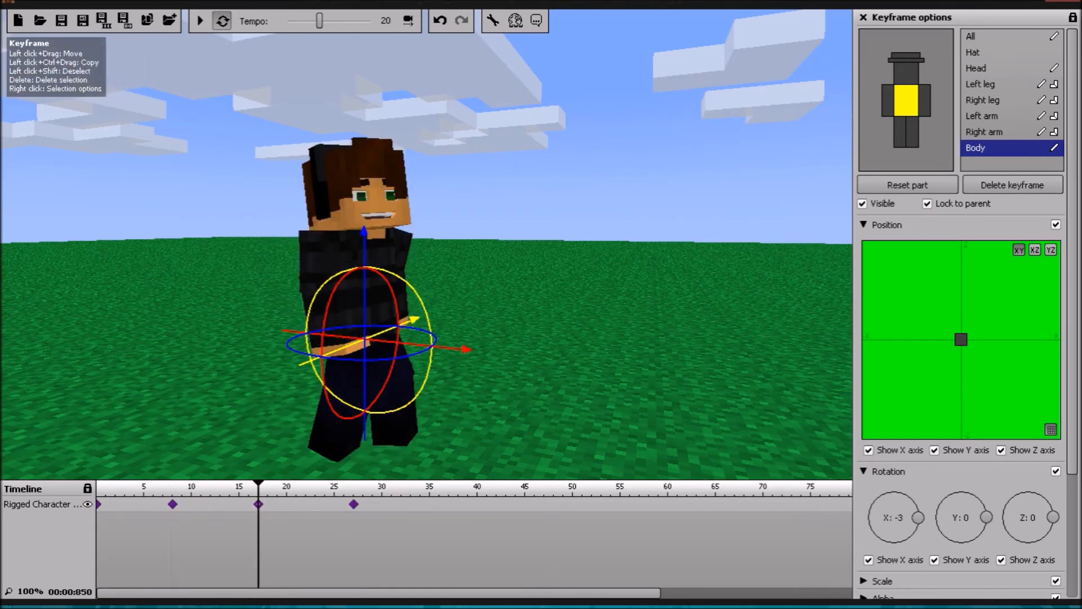
{"action": "left_click", "coordinate": [354, 504]}
{"action": "left_click", "coordinate": [258, 504]}
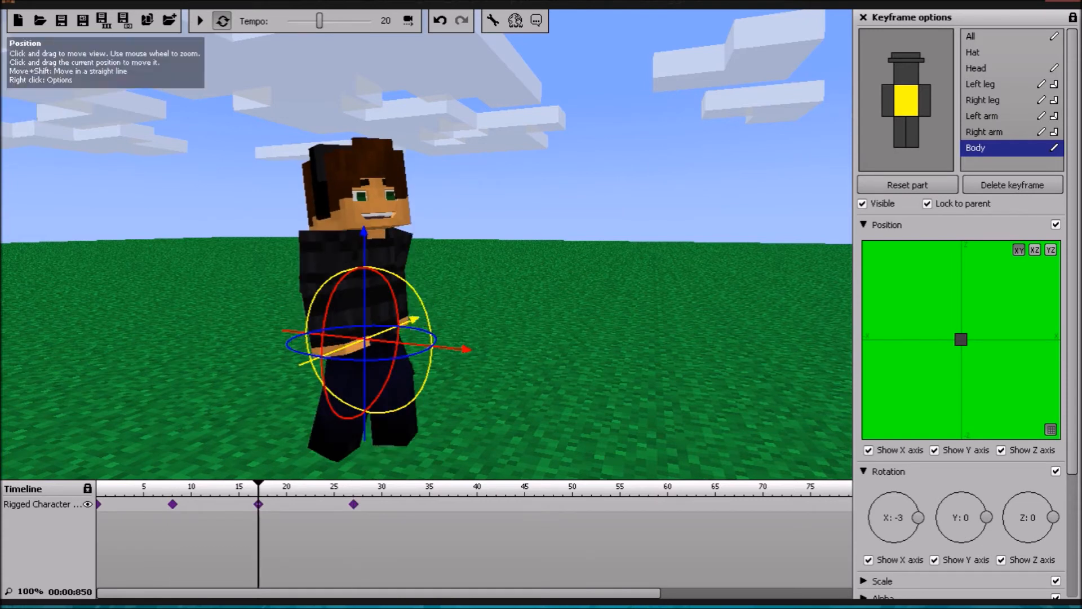
{"action": "left_click", "coordinate": [992, 37]}
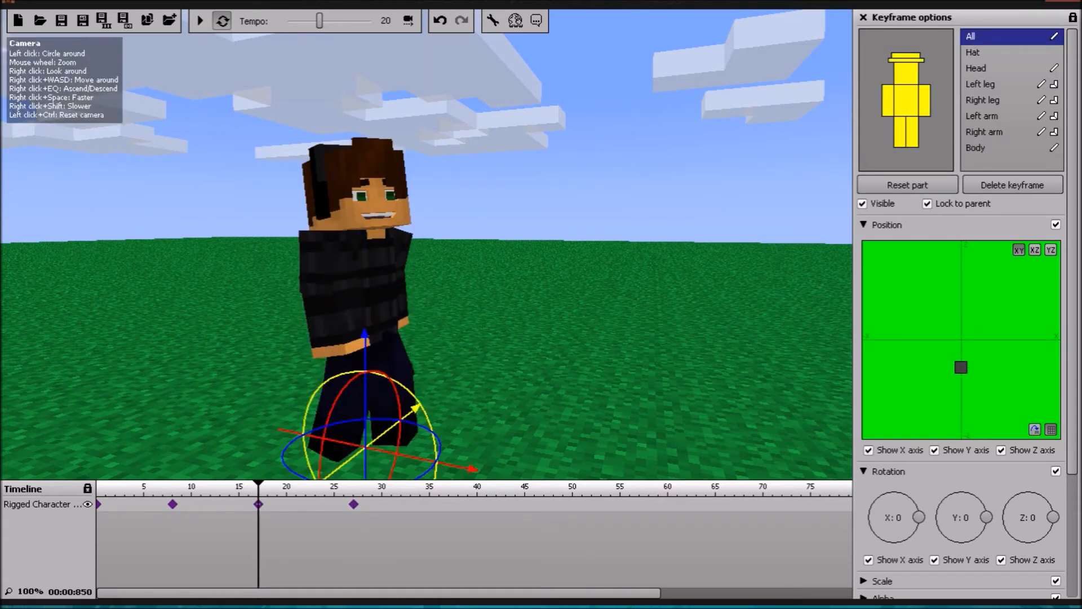
{"action": "left_click_drag", "start_coordinate": [469, 467], "coordinate": [585, 492]}
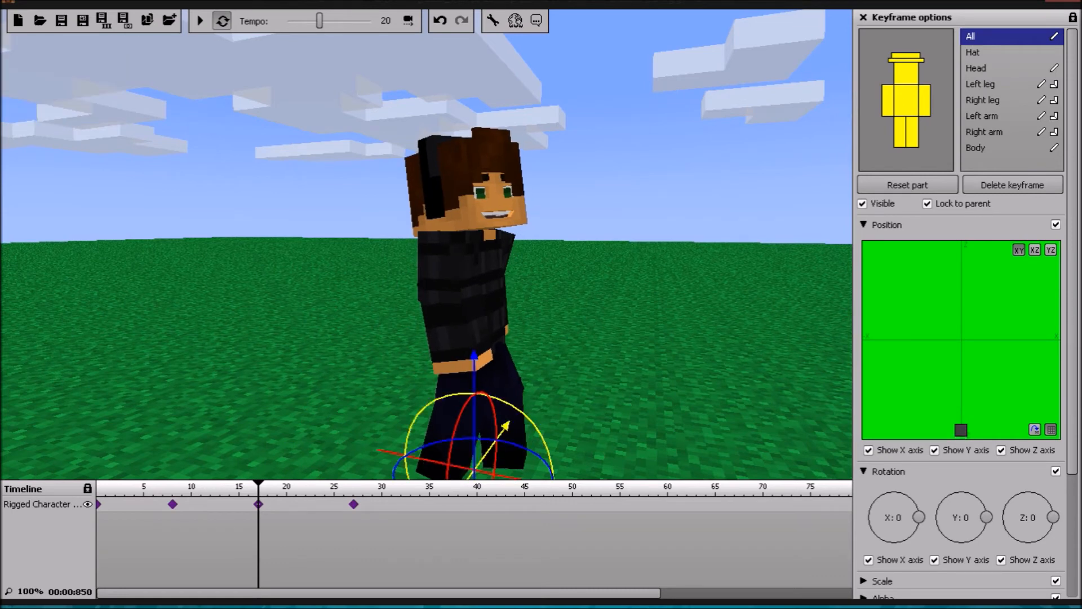
Step: Move the whole character farther forward in the frame 27 keyframe and play back the animation
{"action": "left_click", "coordinate": [354, 504]}
{"action": "right_click_drag", "start_coordinate": [360, 349], "coordinate": [431, 383]}
{"action": "key", "text": "s"}
{"action": "left_click_drag", "start_coordinate": [448, 357], "coordinate": [580, 371]}
{"action": "left_click", "coordinate": [258, 503]}
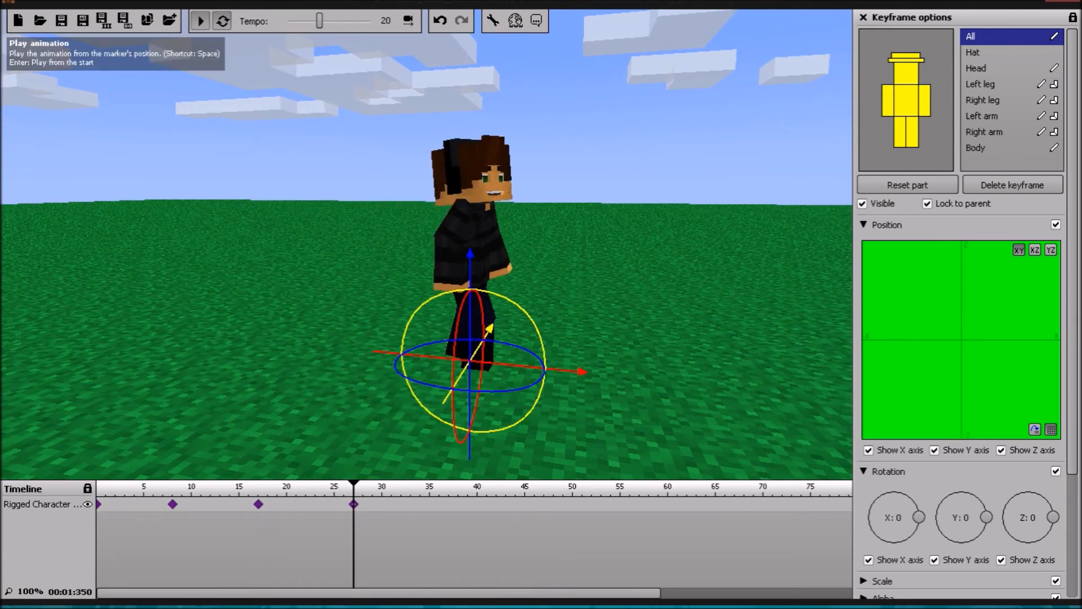
{"action": "left_click", "coordinate": [200, 21]}
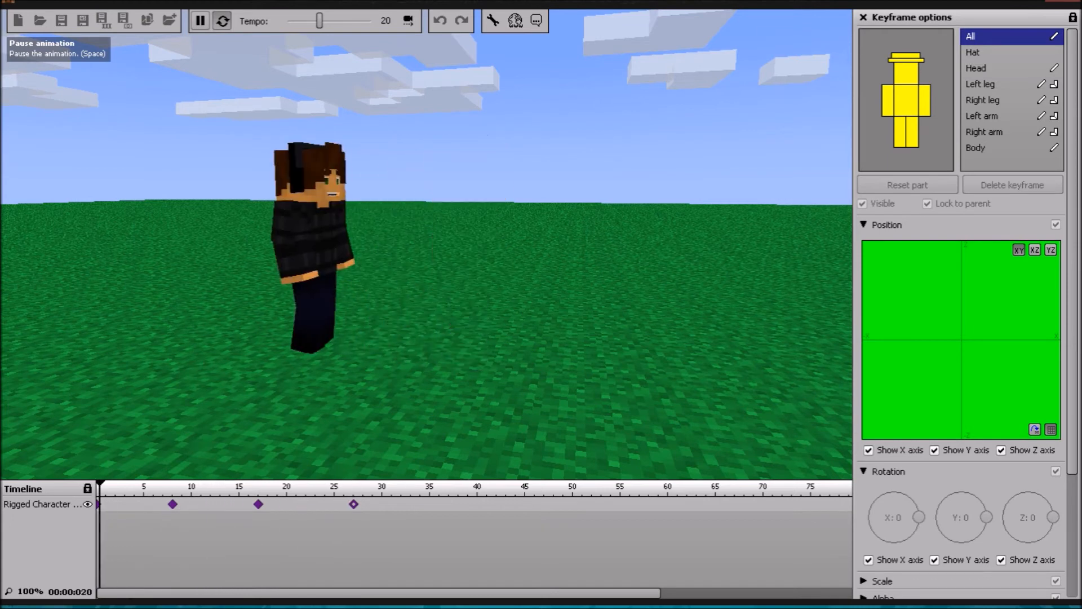
{"action": "left_click", "coordinate": [200, 21]}
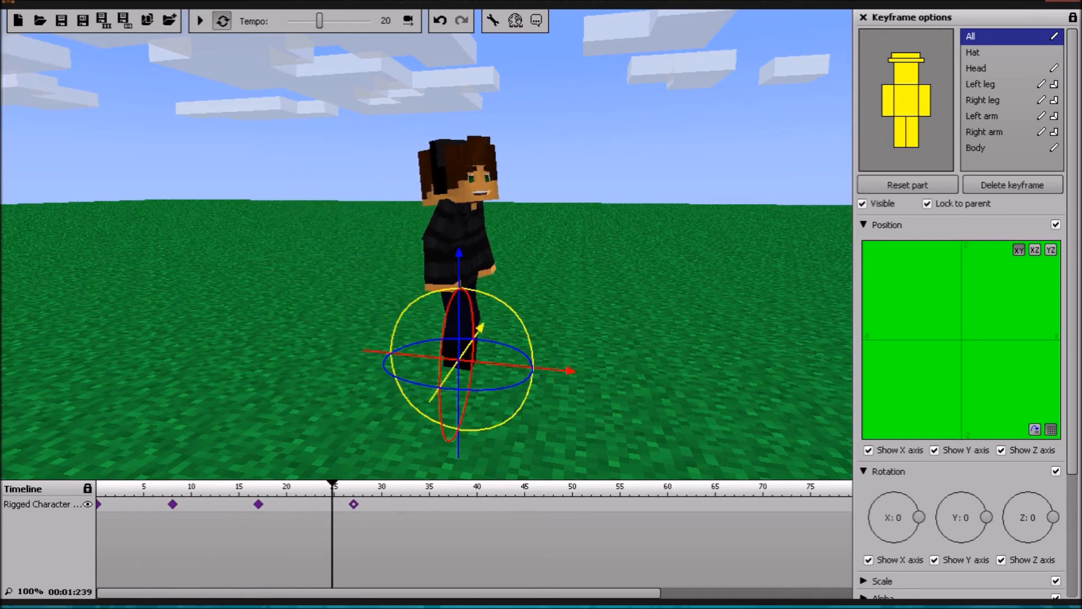
Step: Shift the frame 17 keyframe to frame 18 and the frame 27 keyframe to frame 28, and preview the walk
{"action": "left_click_drag", "start_coordinate": [258, 504], "coordinate": [268, 504]}
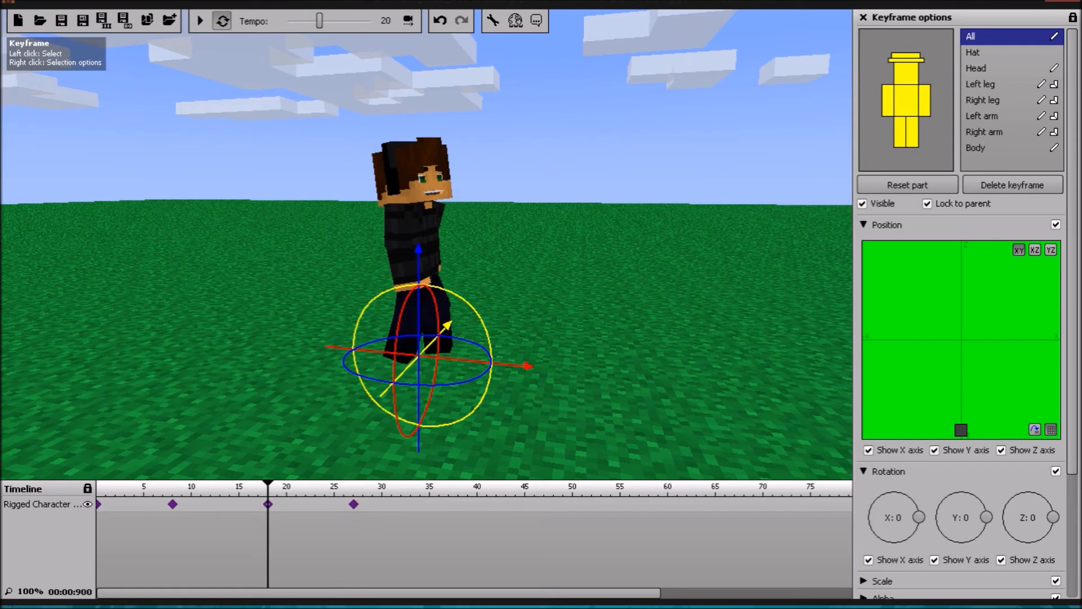
{"action": "left_click_drag", "start_coordinate": [354, 504], "coordinate": [373, 504]}
{"action": "left_click", "coordinate": [200, 21]}
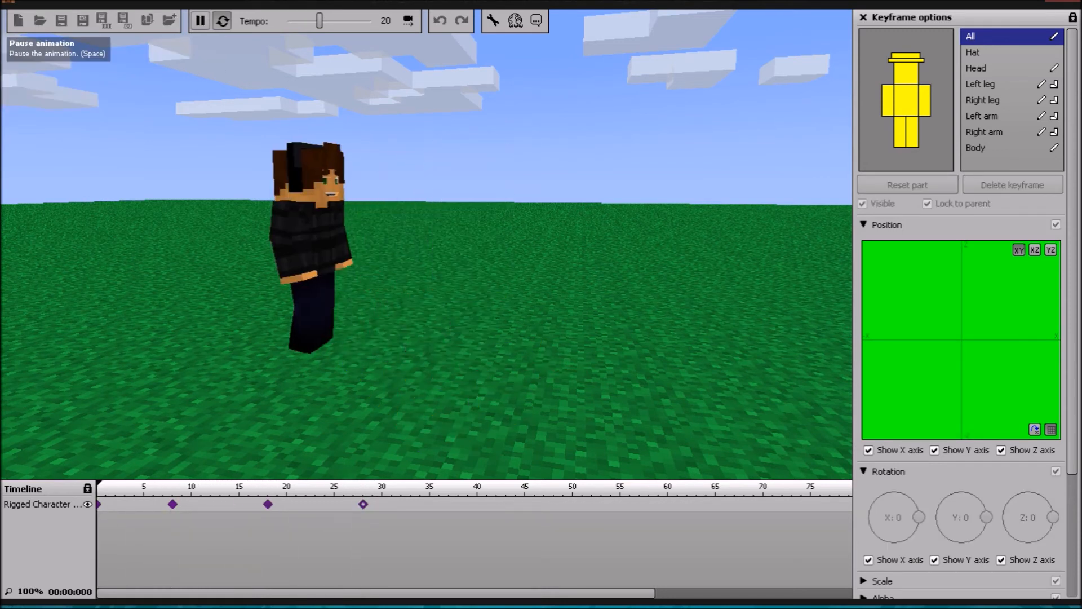
{"action": "left_click", "coordinate": [200, 21]}
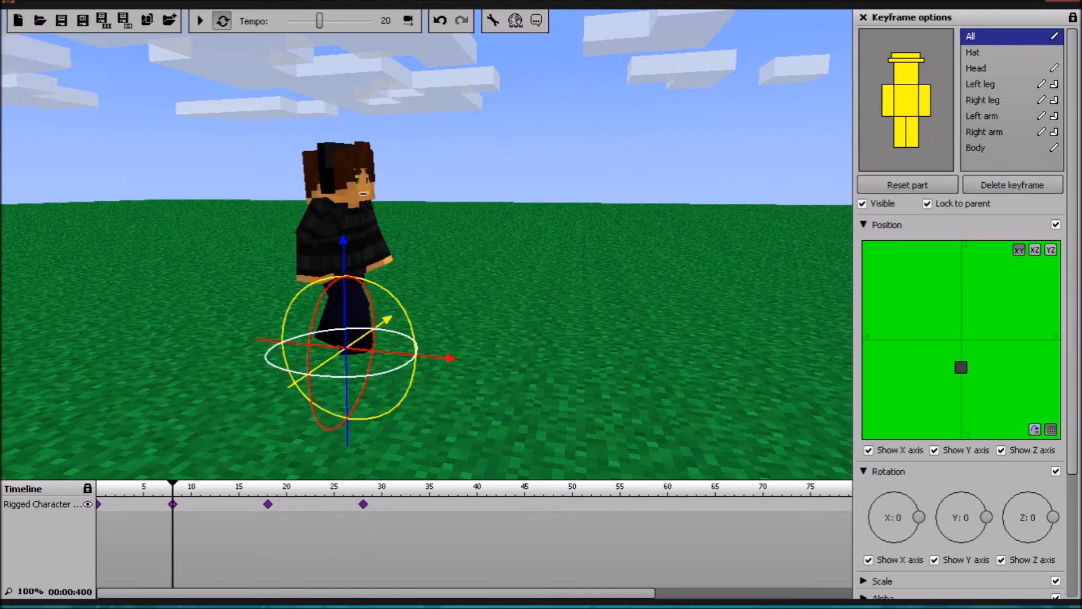
Step: Fine-tune the whole character's forward position in the frame 8 keyframe, checking the motion in playback
{"action": "left_click_drag", "start_coordinate": [433, 356], "coordinate": [426, 356]}
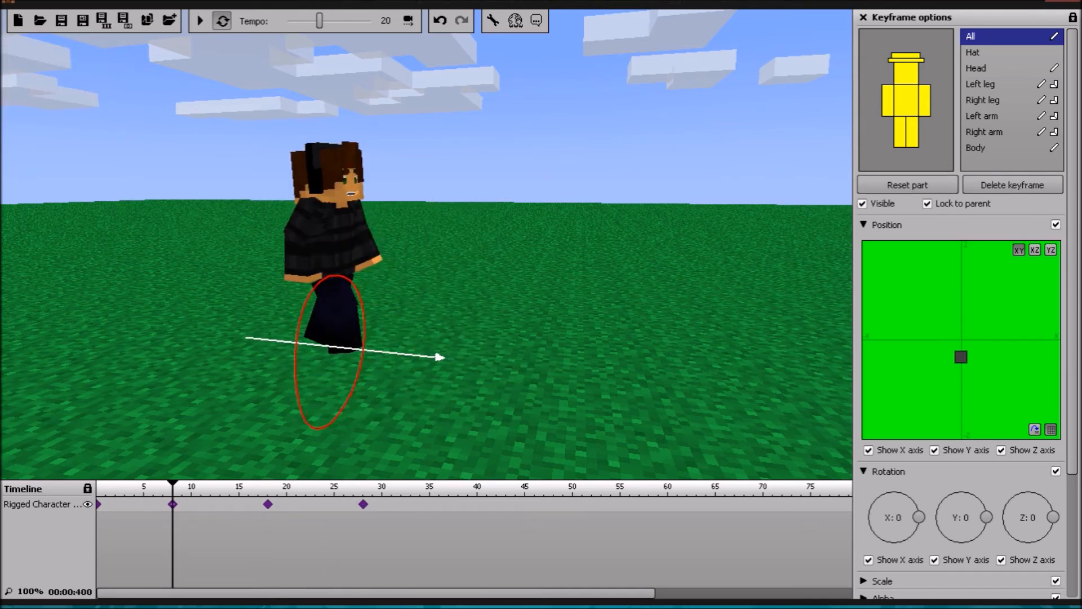
{"action": "left_click", "coordinate": [200, 21]}
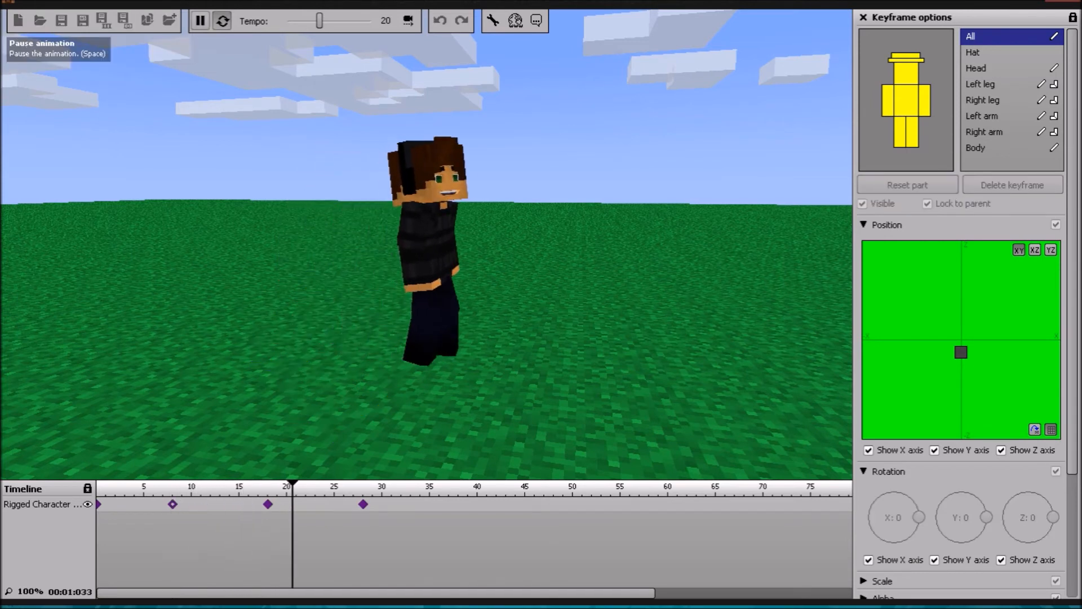
{"action": "left_click", "coordinate": [200, 21]}
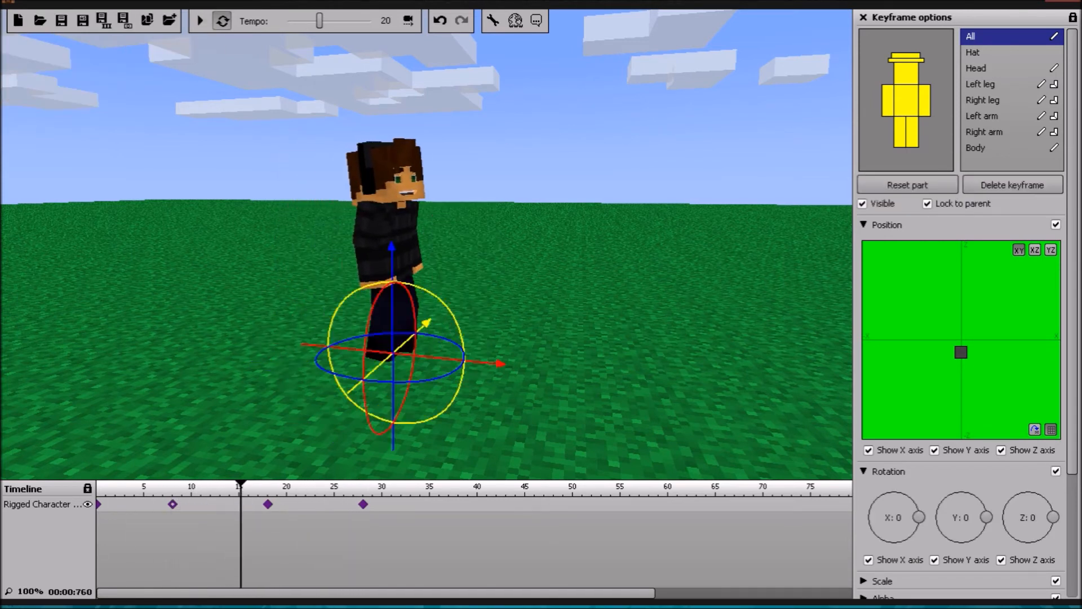
{"action": "left_click_drag", "start_coordinate": [445, 358], "coordinate": [449, 357]}
{"action": "left_click", "coordinate": [172, 504]}
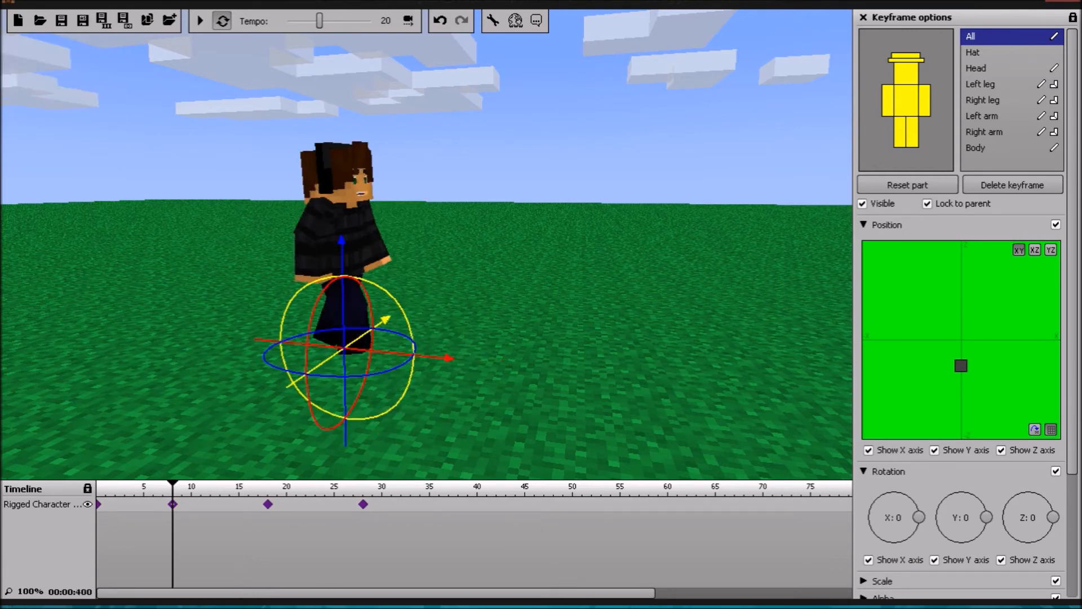
Step: Pull the whole character back slightly in the frame 18 and frame 28 keyframes and play back the animation
{"action": "left_click", "coordinate": [267, 503]}
{"action": "left_click_drag", "start_coordinate": [527, 365], "coordinate": [501, 364]}
{"action": "left_click", "coordinate": [363, 503]}
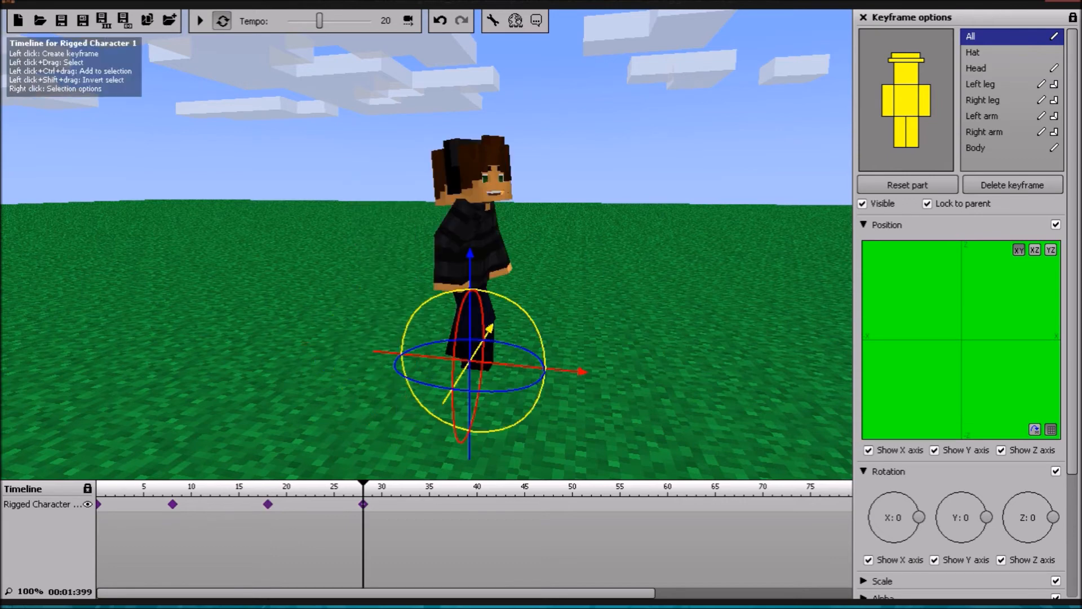
{"action": "left_click_drag", "start_coordinate": [585, 373], "coordinate": [548, 367]}
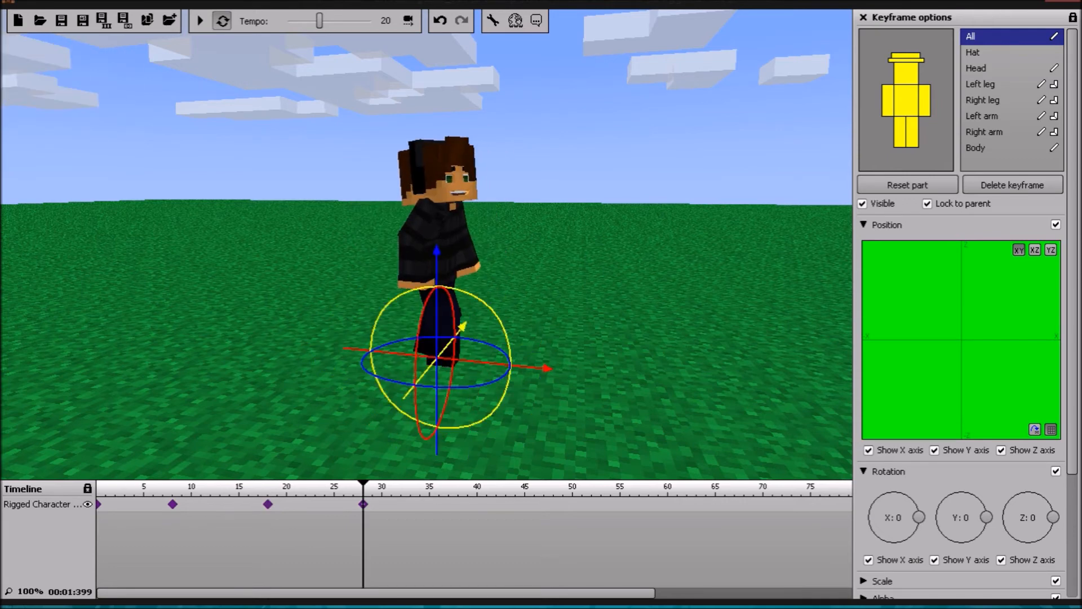
{"action": "left_click", "coordinate": [200, 21]}
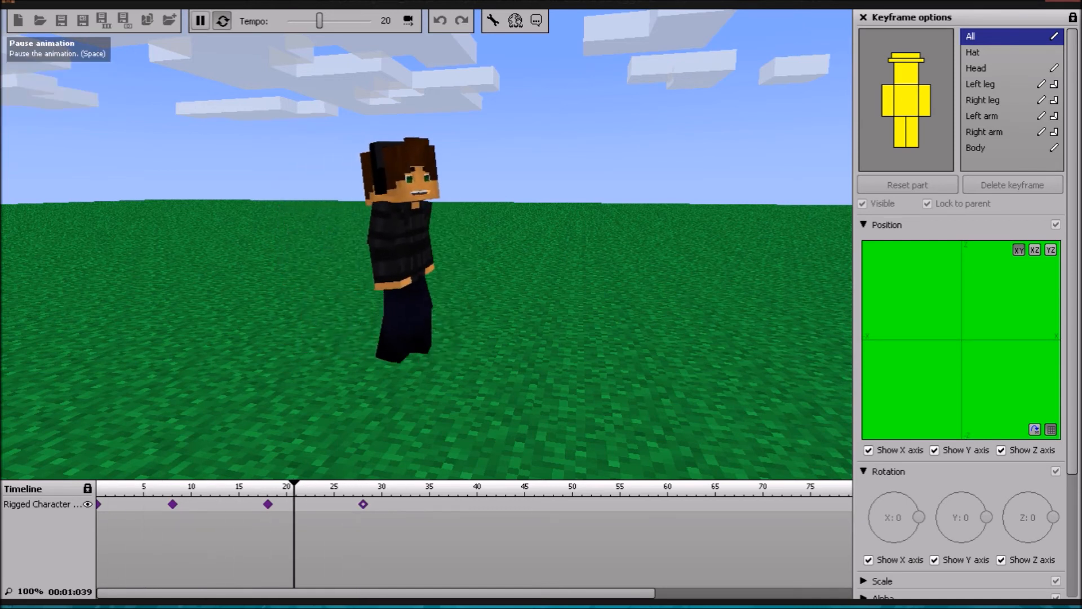
{"action": "left_click", "coordinate": [200, 21]}
Step: Compare the character's poses at the frame 8, 18 and 28 keyframes and review the walk in playback
{"action": "left_click", "coordinate": [268, 504]}
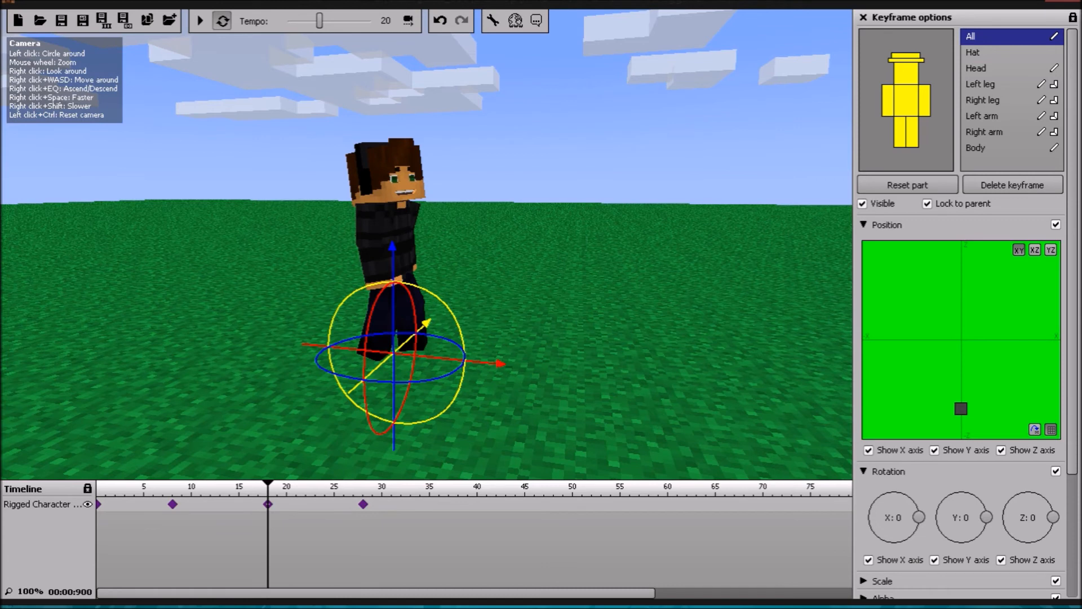
{"action": "left_click", "coordinate": [173, 504]}
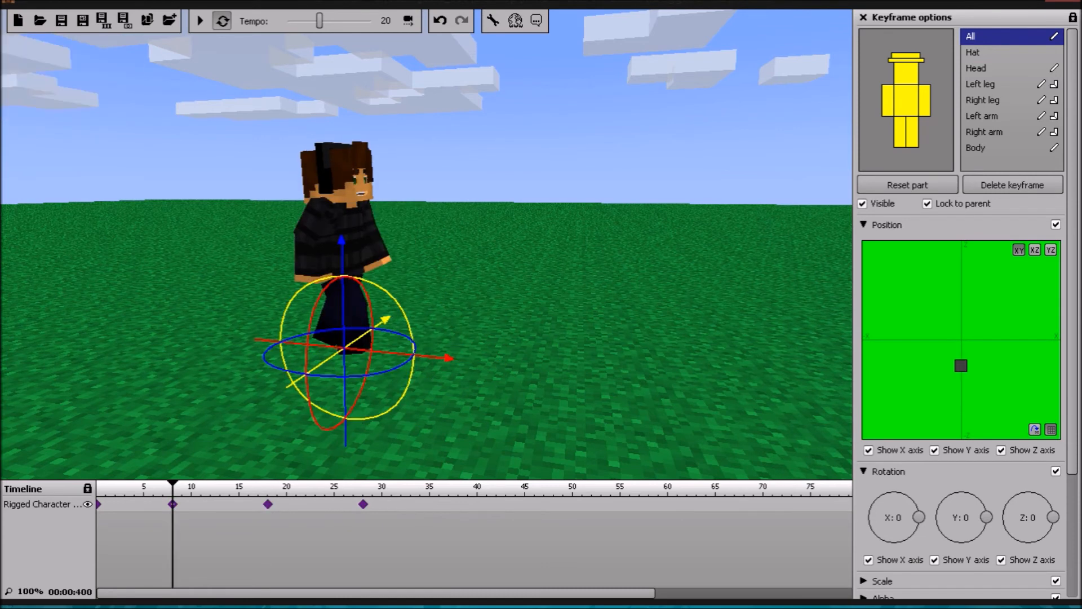
{"action": "left_click", "coordinate": [268, 504]}
{"action": "left_click", "coordinate": [363, 504]}
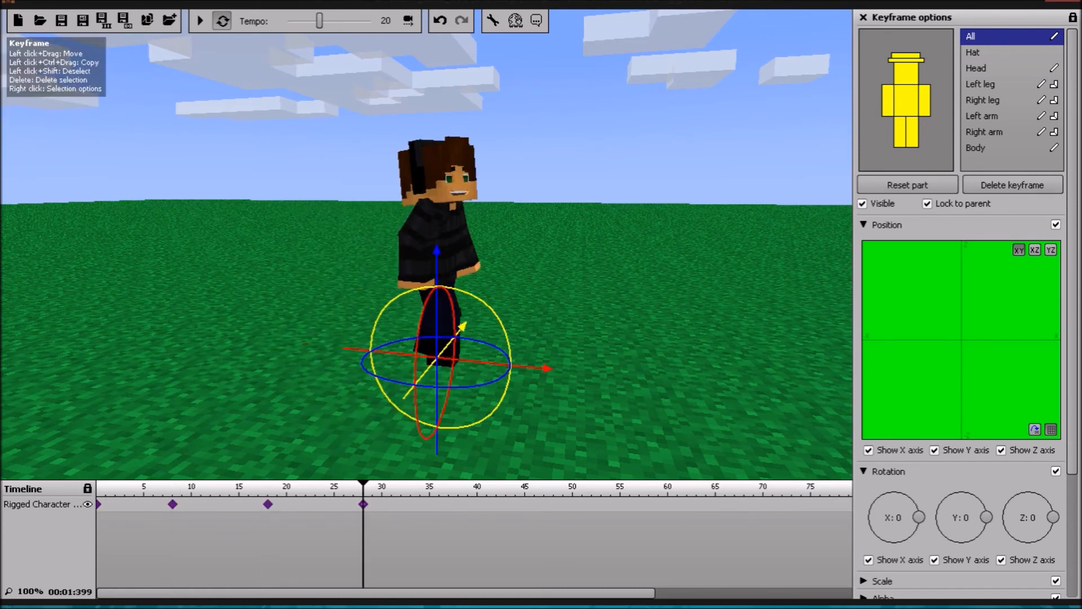
{"action": "left_click", "coordinate": [268, 504]}
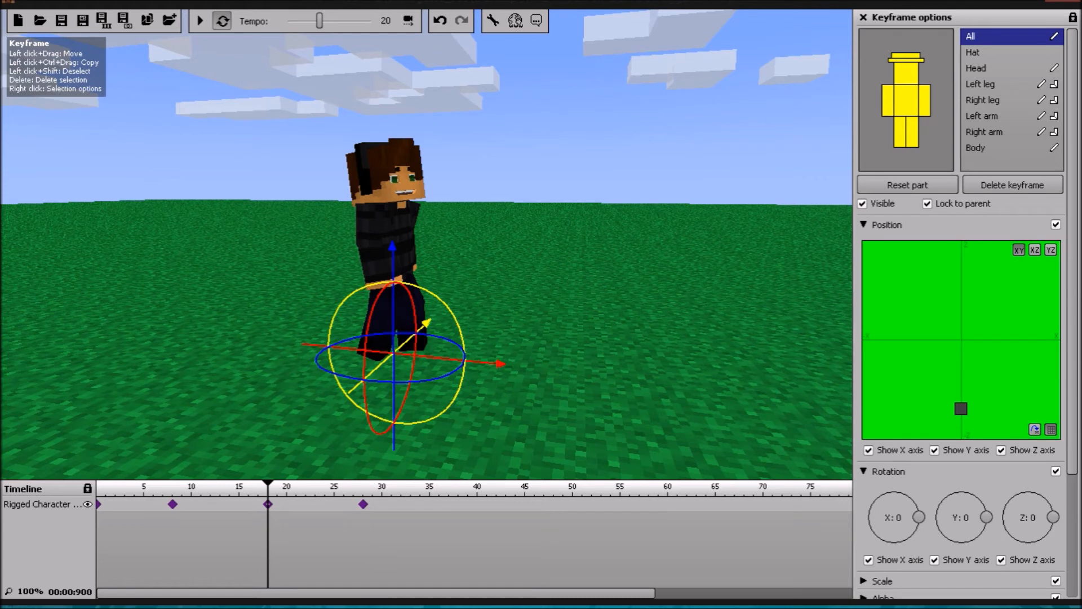
{"action": "left_click", "coordinate": [363, 504]}
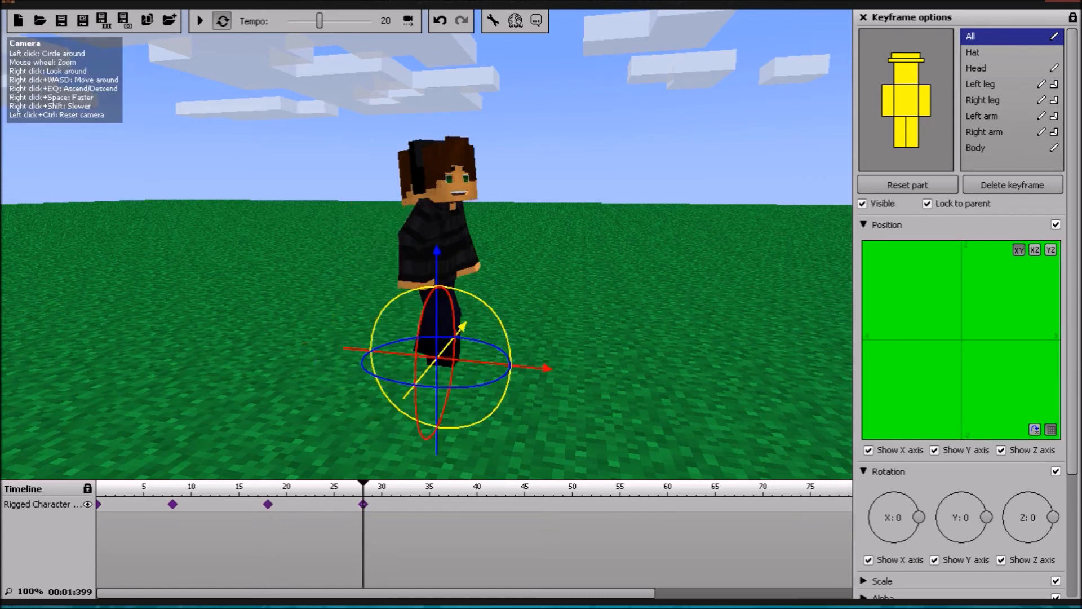
{"action": "key", "text": "space"}
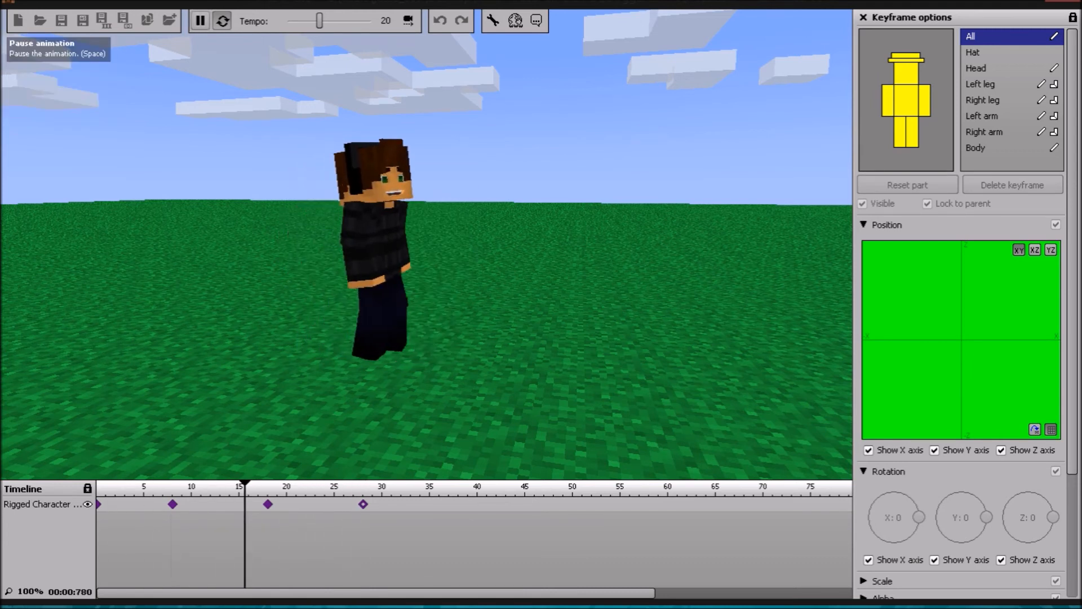
{"action": "left_click", "coordinate": [200, 21]}
Step: Tilt the head to an X rotation of -10 in the frame 28 keyframe and preview the walk
{"action": "left_click", "coordinate": [363, 504]}
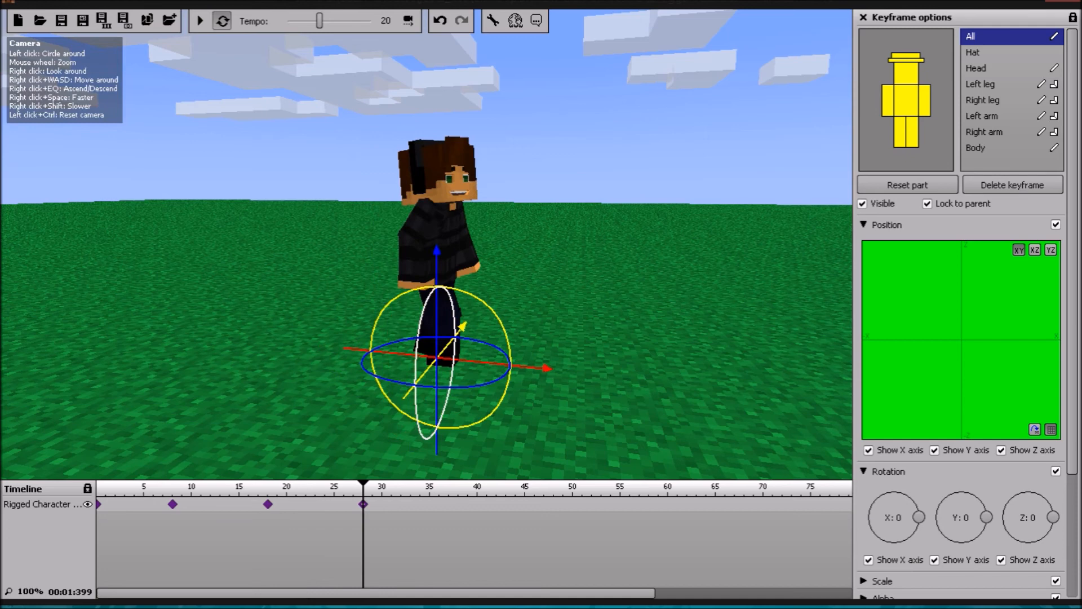
{"action": "left_click", "coordinate": [976, 68]}
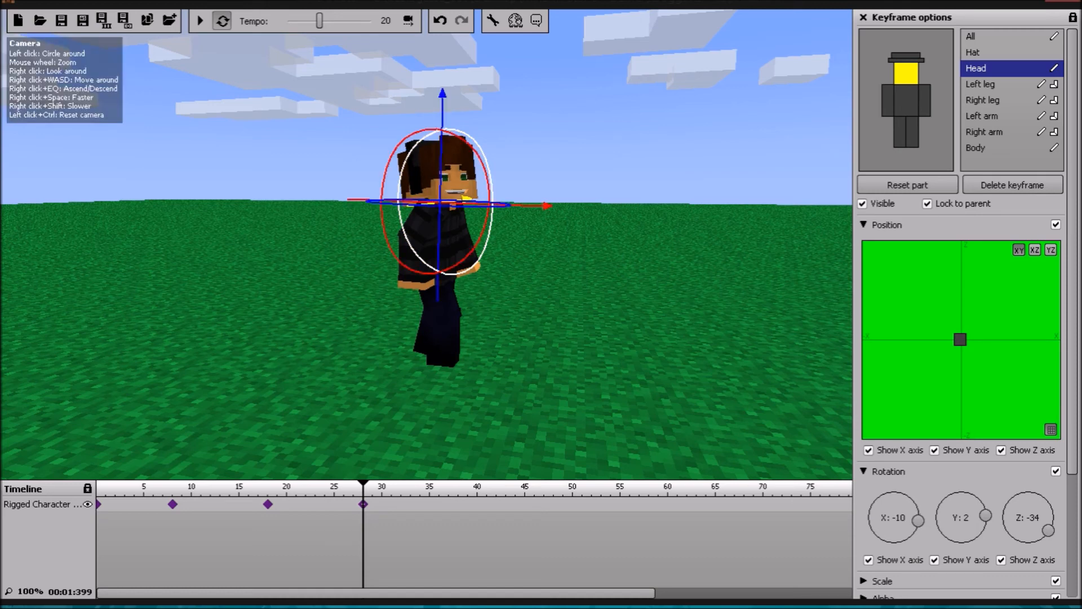
{"action": "left_click", "coordinate": [200, 21]}
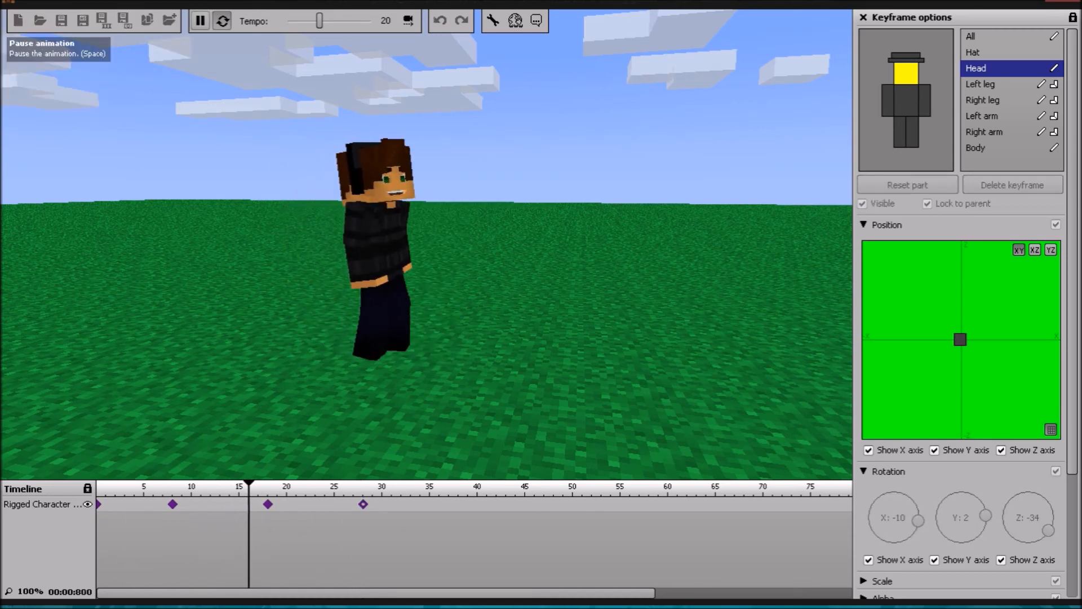
{"action": "left_click", "coordinate": [200, 21]}
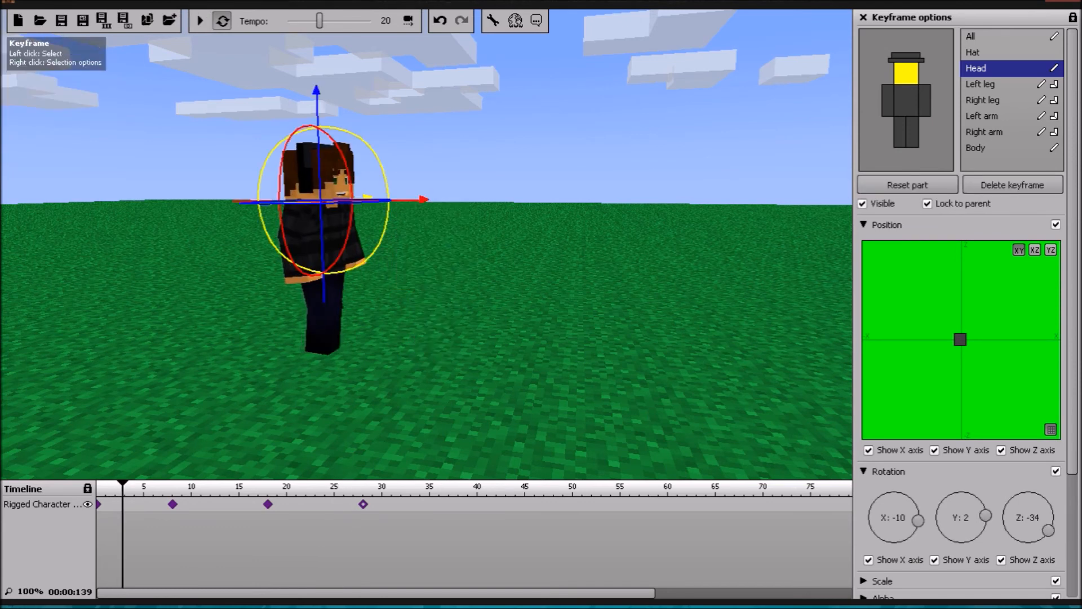
Step: Set the right leg's X rotation to -26 and its bend to 15% in the frame 28 keyframe, and check the playback
{"action": "left_click", "coordinate": [268, 504]}
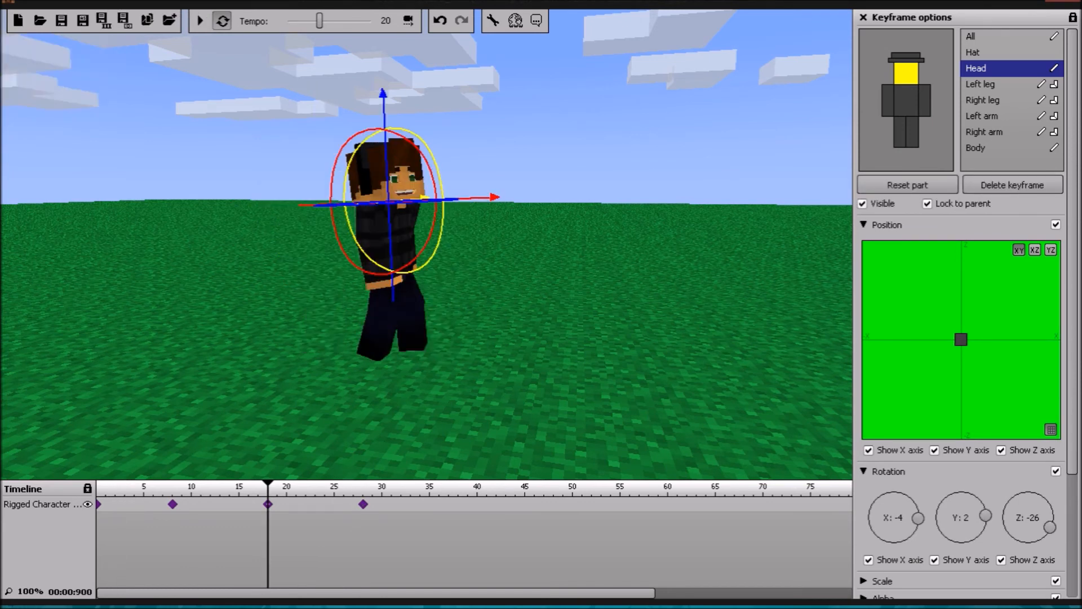
{"action": "left_click", "coordinate": [363, 504]}
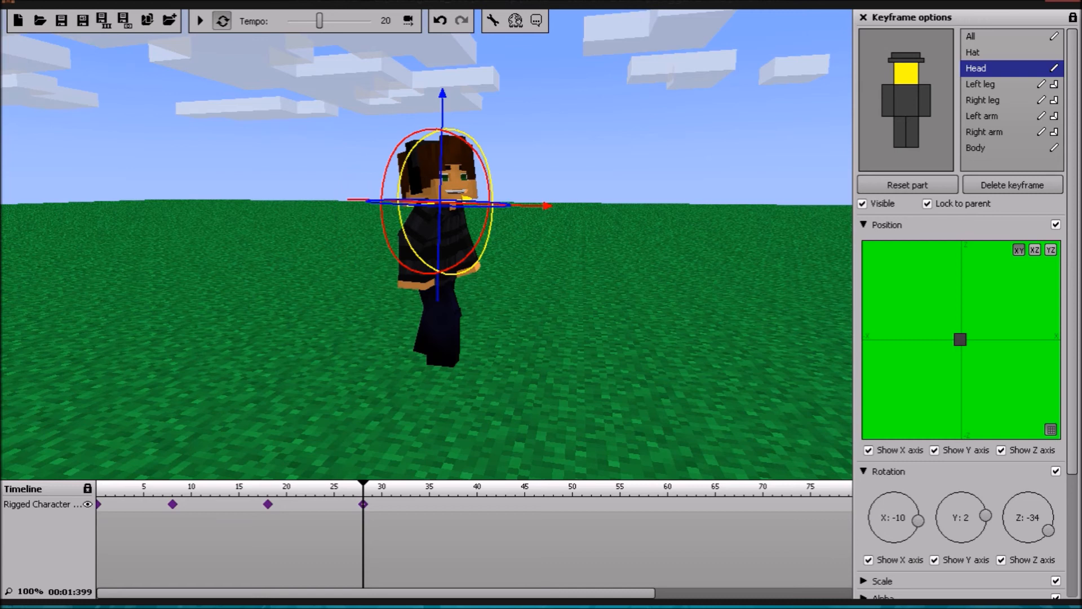
{"action": "left_click", "coordinate": [984, 132]}
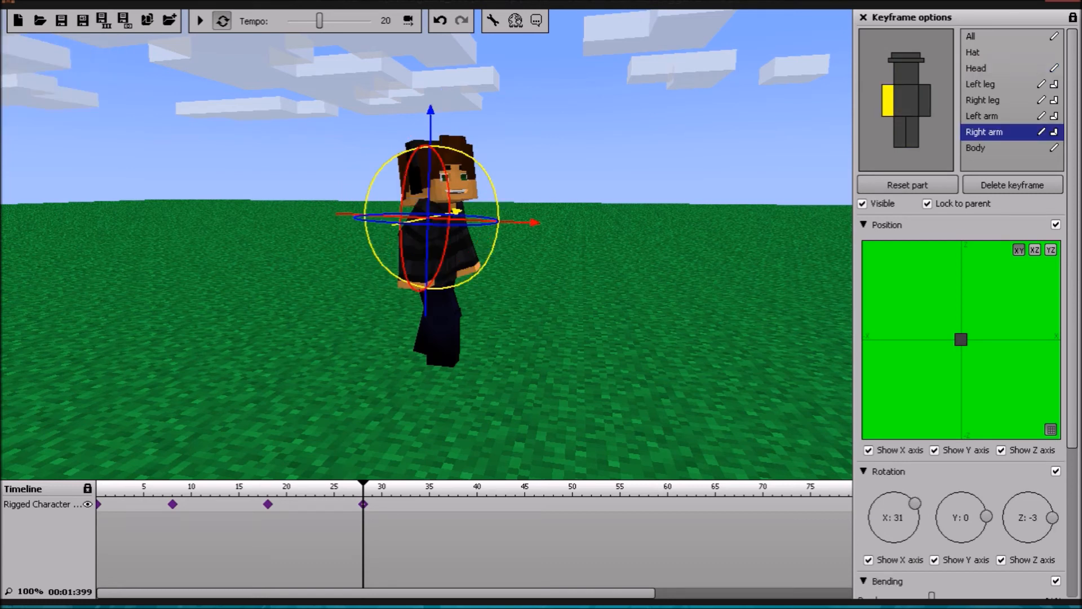
{"action": "left_click", "coordinate": [983, 101]}
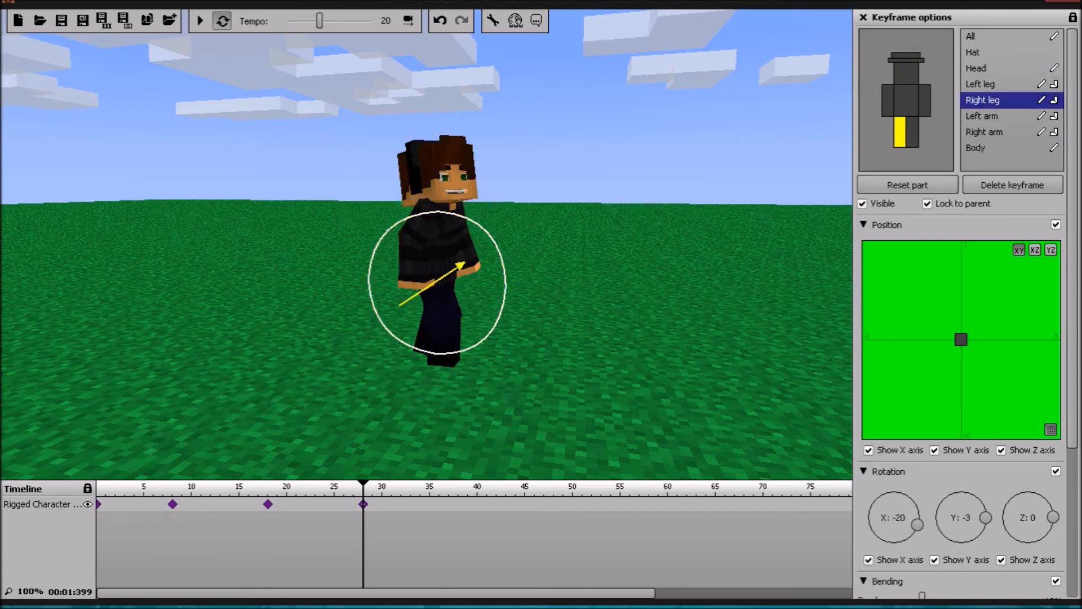
{"action": "scroll", "coordinate": [958, 507], "scroll_direction": "down", "scroll_amount": 2}
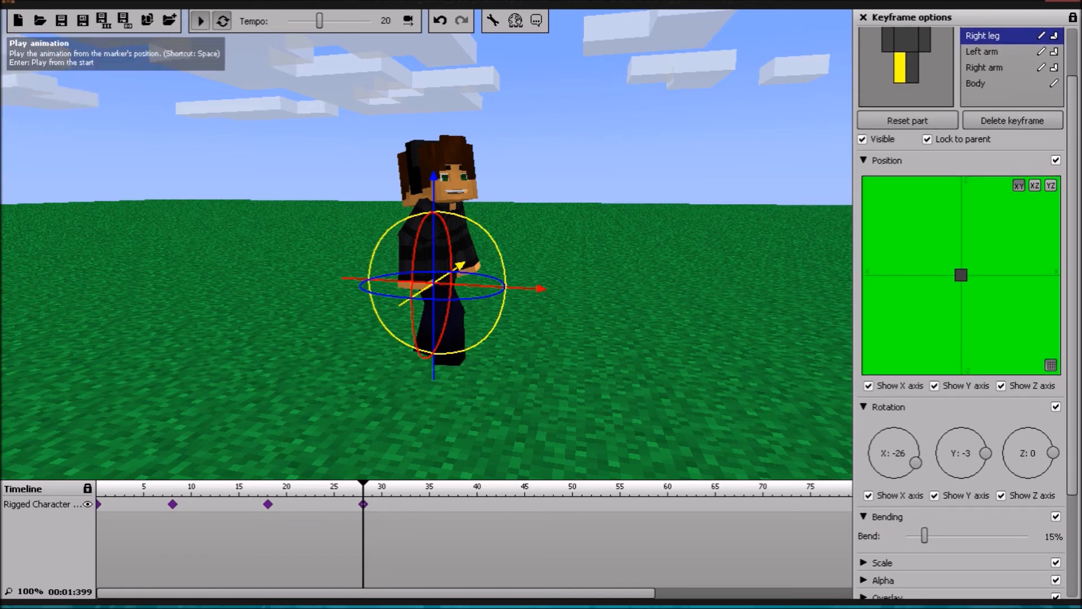
{"action": "left_click", "coordinate": [199, 21]}
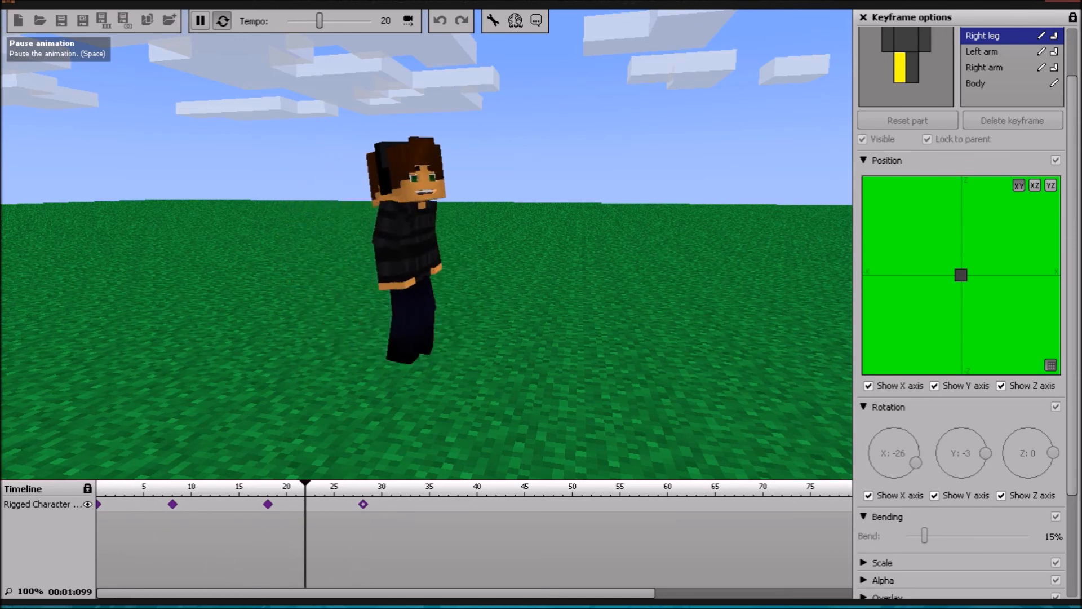
{"action": "left_click", "coordinate": [200, 20]}
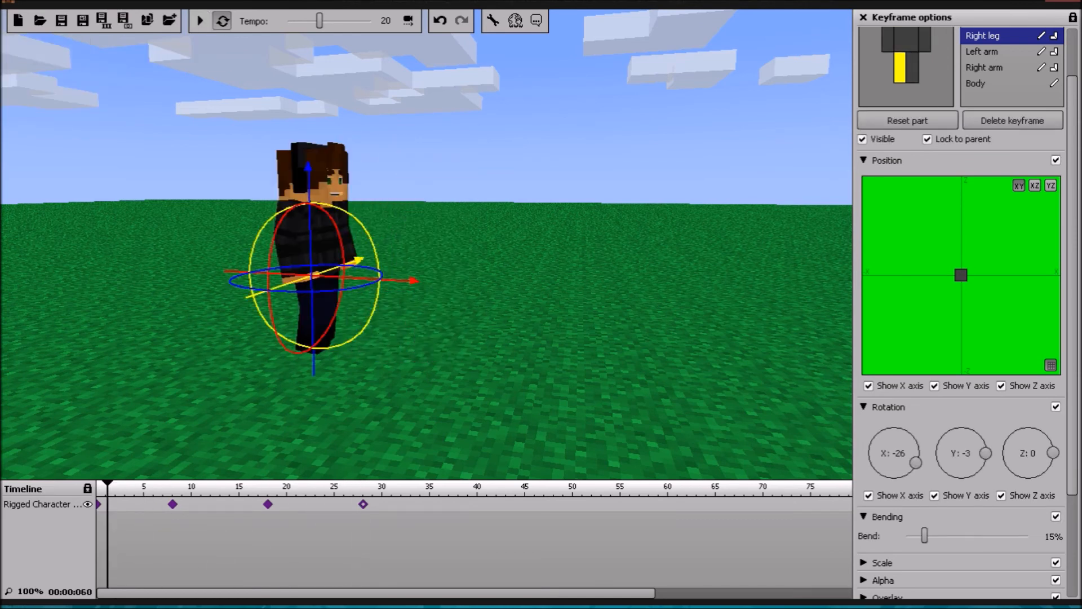
Step: Set the head's Z rotation to -12 in the frame 8 keyframe and preview the walk
{"action": "scroll", "coordinate": [981, 62], "scroll_direction": "up", "scroll_amount": 1}
{"action": "left_click", "coordinate": [977, 42]}
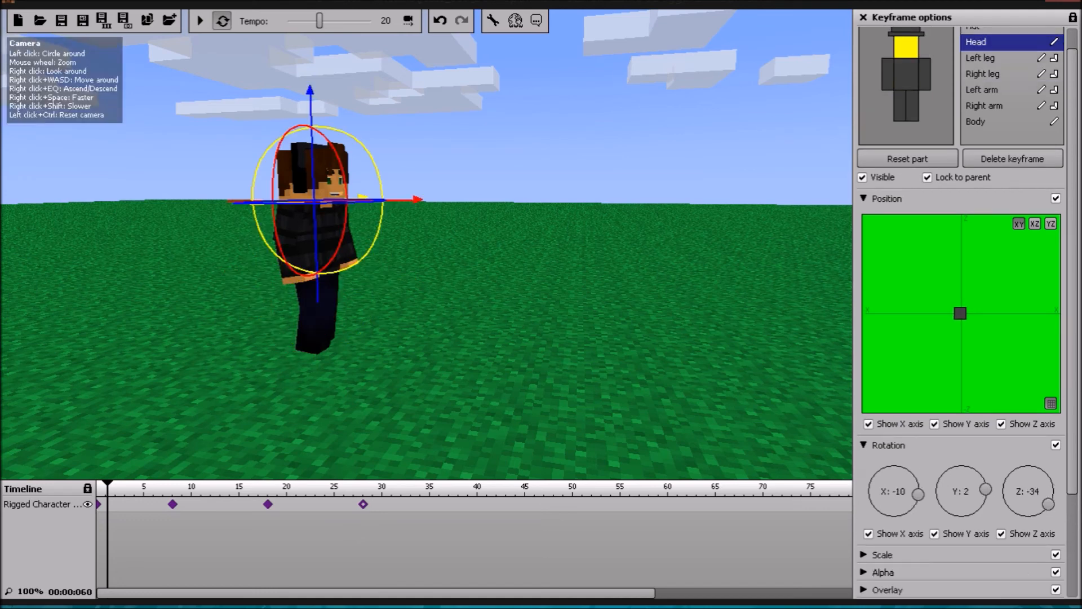
{"action": "left_click", "coordinate": [173, 504]}
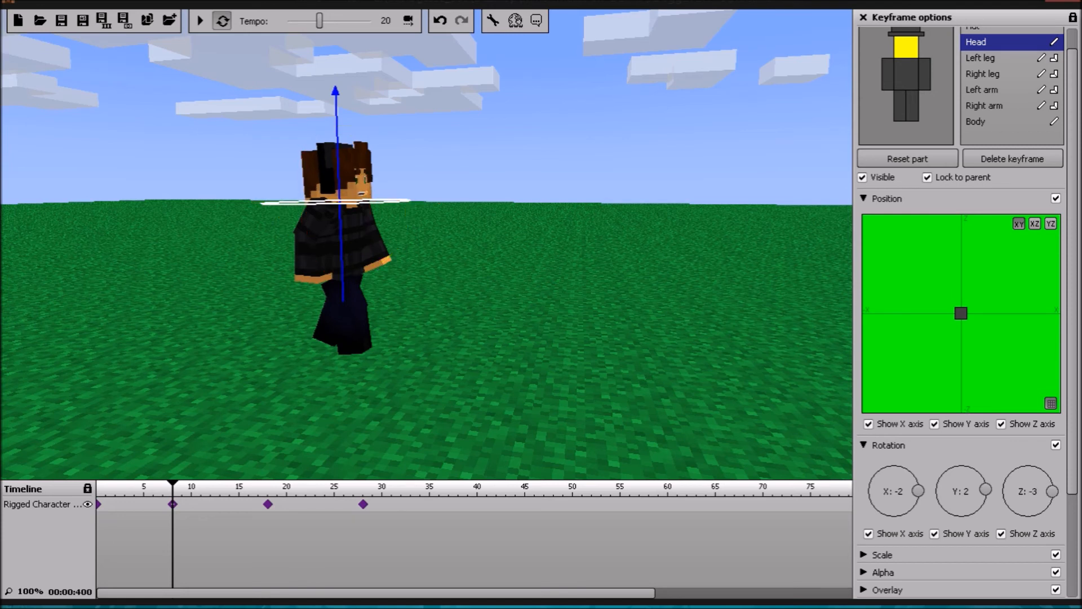
{"action": "left_click", "coordinate": [200, 21]}
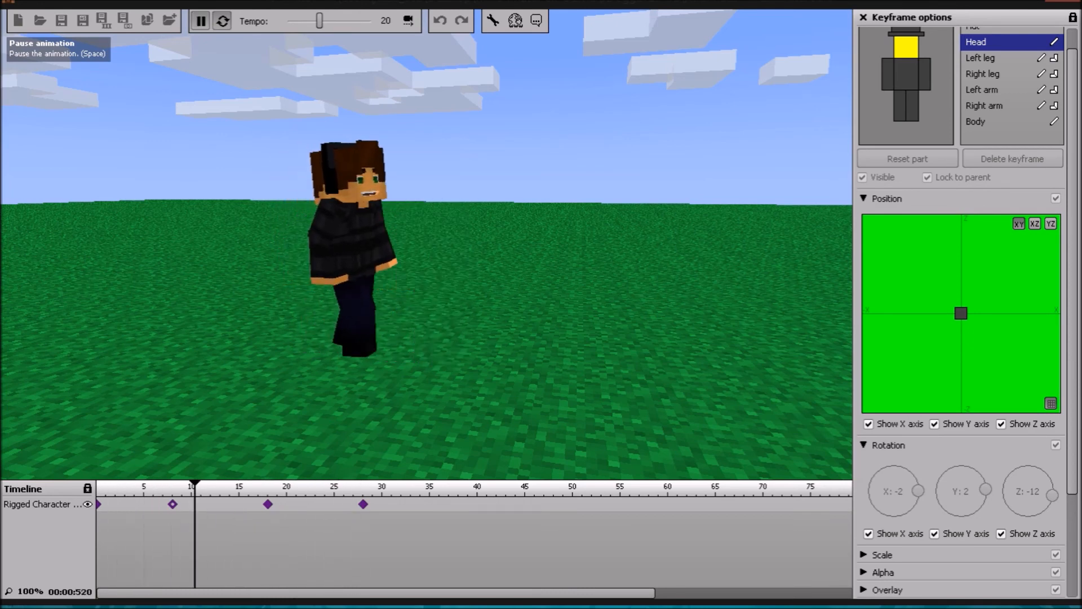
{"action": "left_click", "coordinate": [200, 20]}
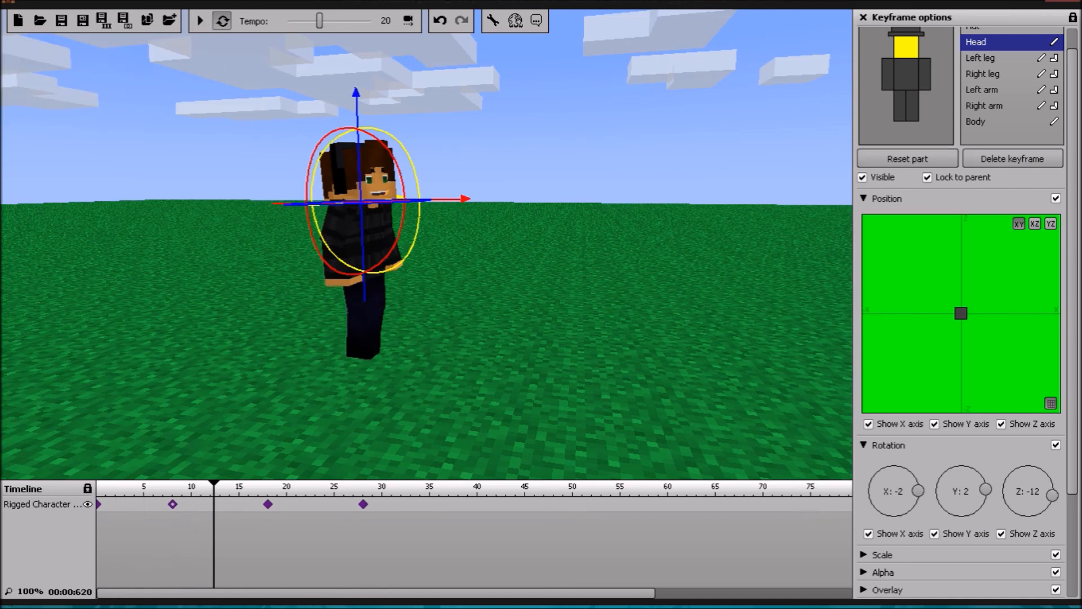
Step: Try the Ease in transition on the first keyframe and play back the walk
{"action": "scroll", "coordinate": [960, 313], "scroll_direction": "down", "scroll_amount": 3}
{"action": "left_click", "coordinate": [918, 500]}
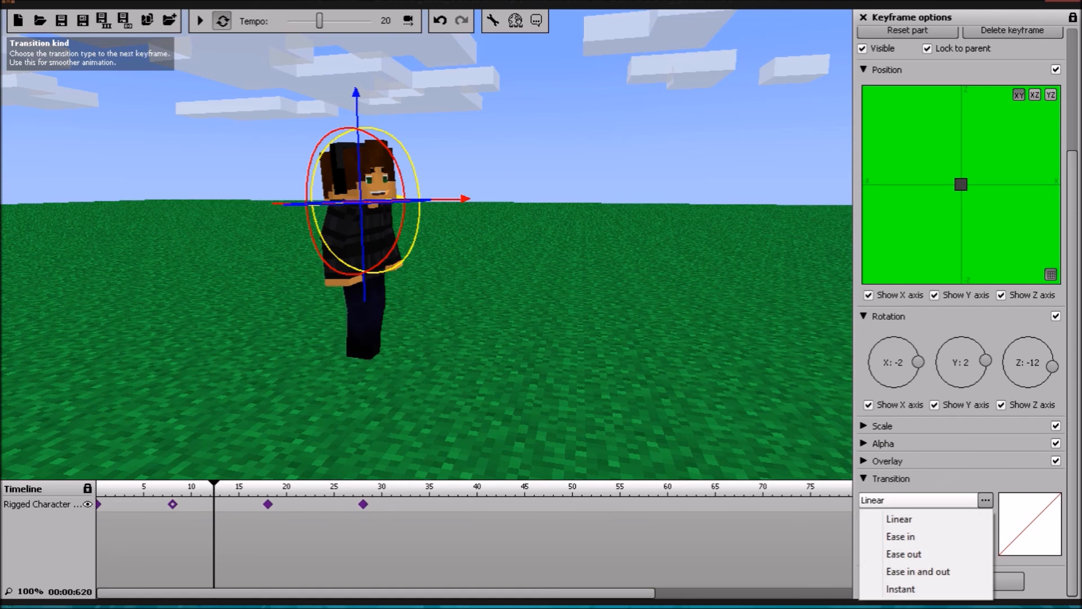
{"action": "left_click", "coordinate": [103, 506]}
{"action": "left_click", "coordinate": [98, 504]}
{"action": "left_click", "coordinate": [924, 501]}
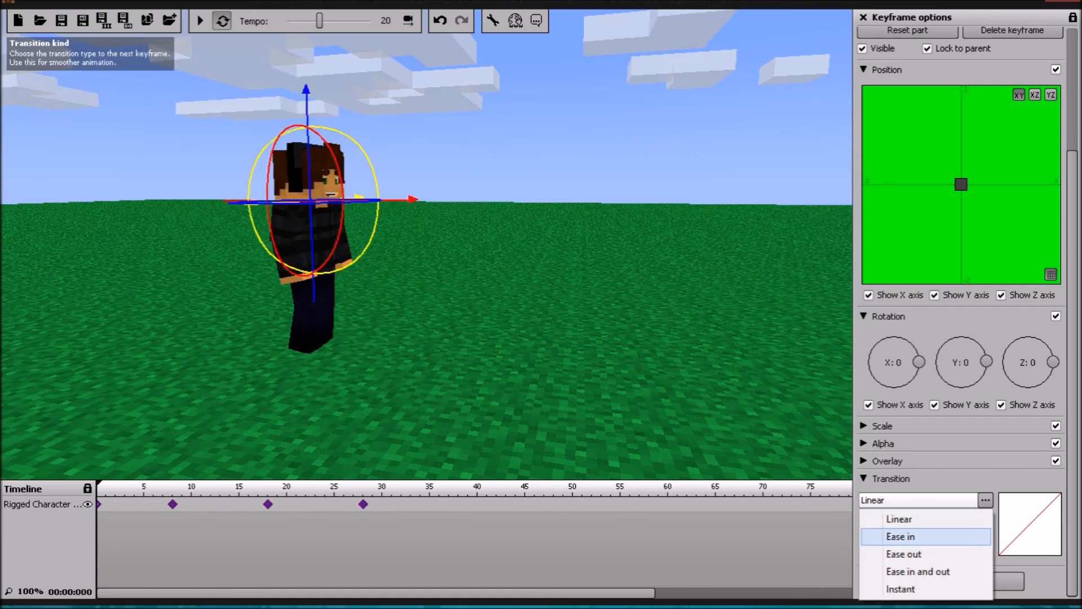
{"action": "left_click", "coordinate": [900, 536]}
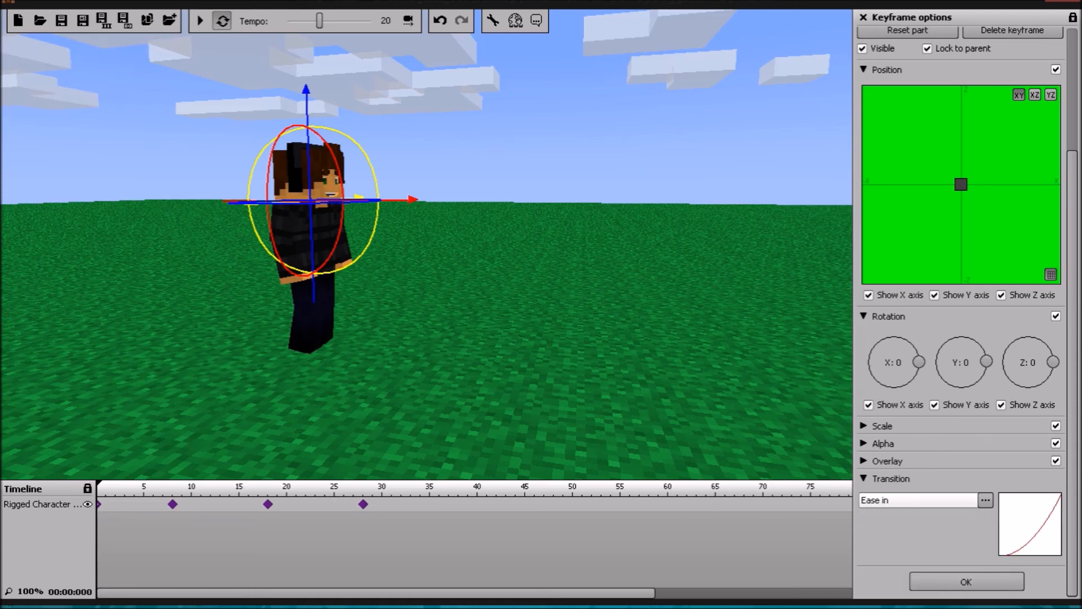
{"action": "left_click", "coordinate": [199, 21]}
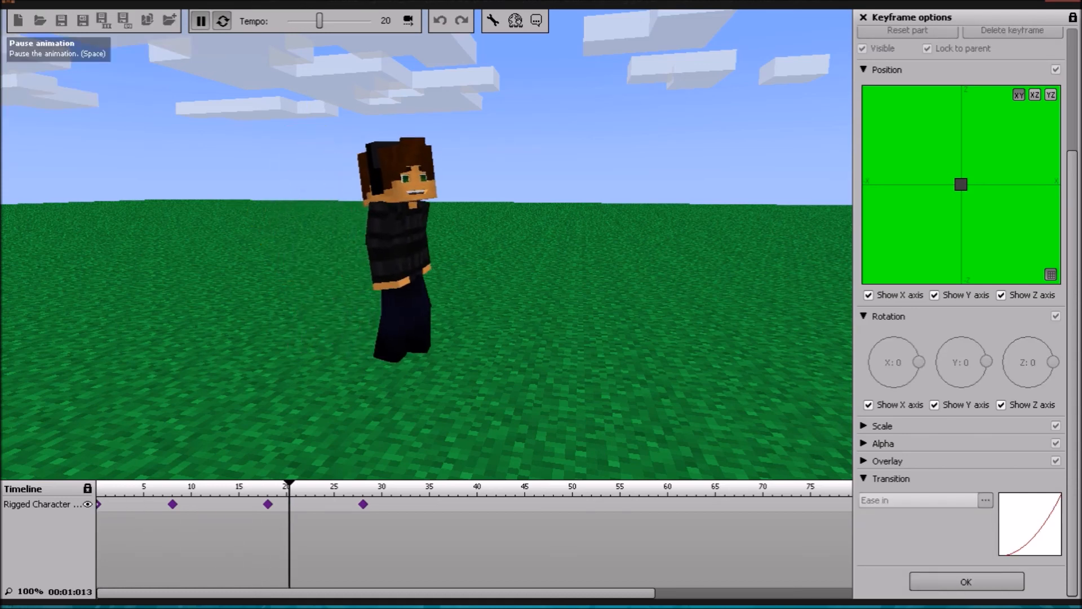
{"action": "key", "text": "space"}
Step: Try the Ease out transition on the first keyframe and play back the walk
{"action": "left_click", "coordinate": [919, 501]}
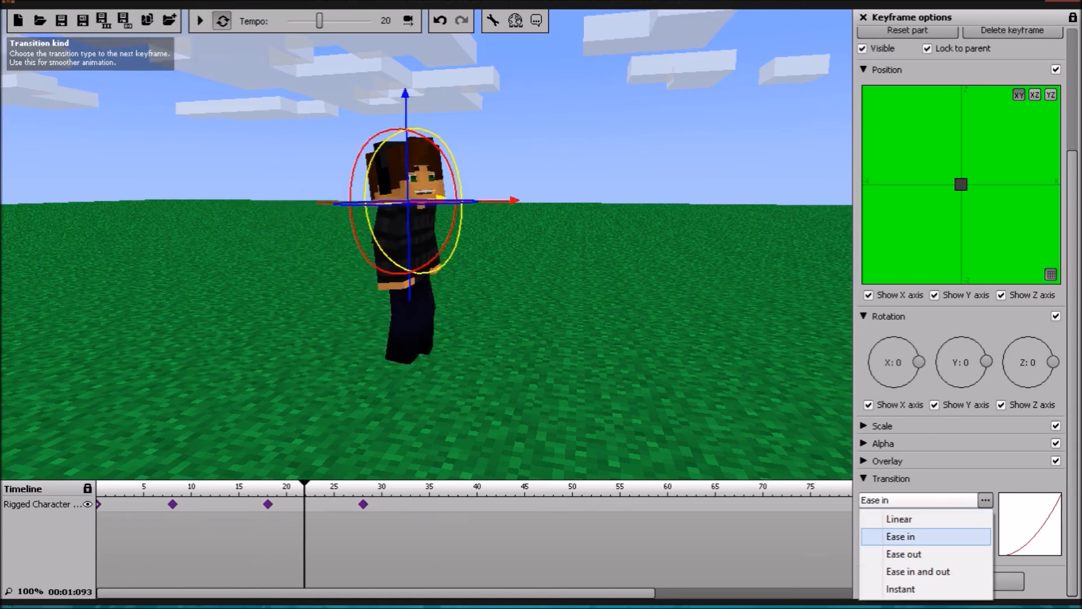
{"action": "left_click", "coordinate": [901, 554]}
{"action": "left_click", "coordinate": [199, 21]}
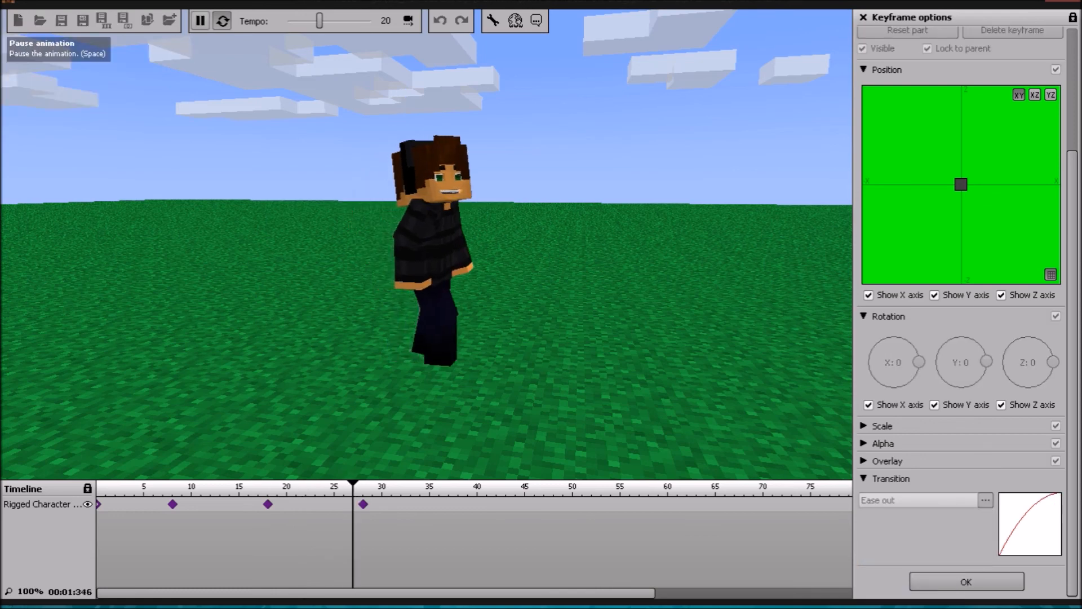
{"action": "left_click", "coordinate": [199, 21]}
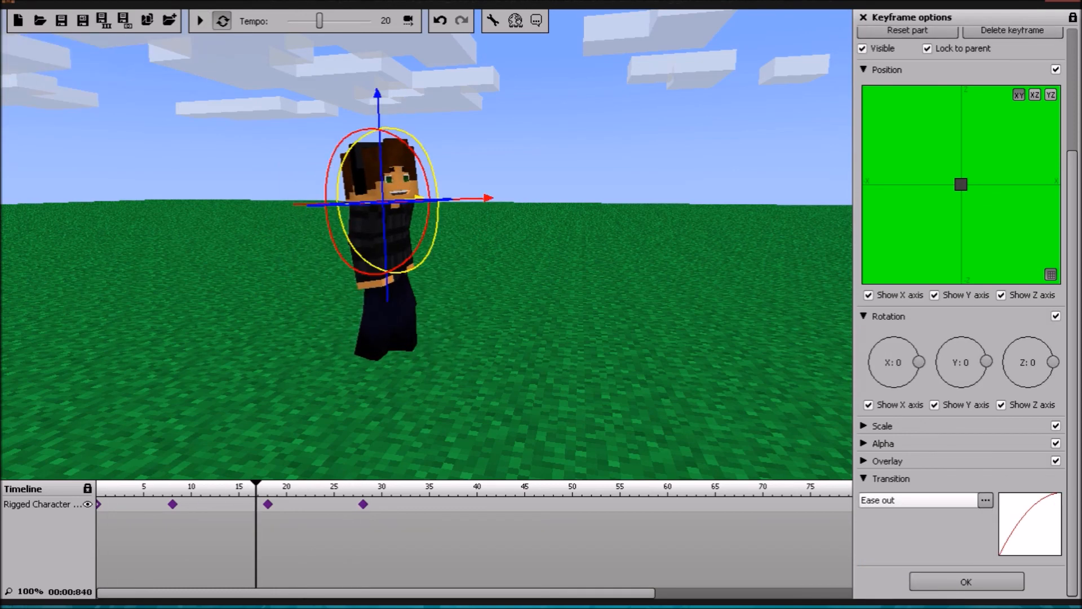
Step: Return the first keyframe's transition to Linear and play back the walk
{"action": "left_click", "coordinate": [918, 501]}
{"action": "left_click", "coordinate": [918, 500]}
{"action": "left_click", "coordinate": [918, 500]}
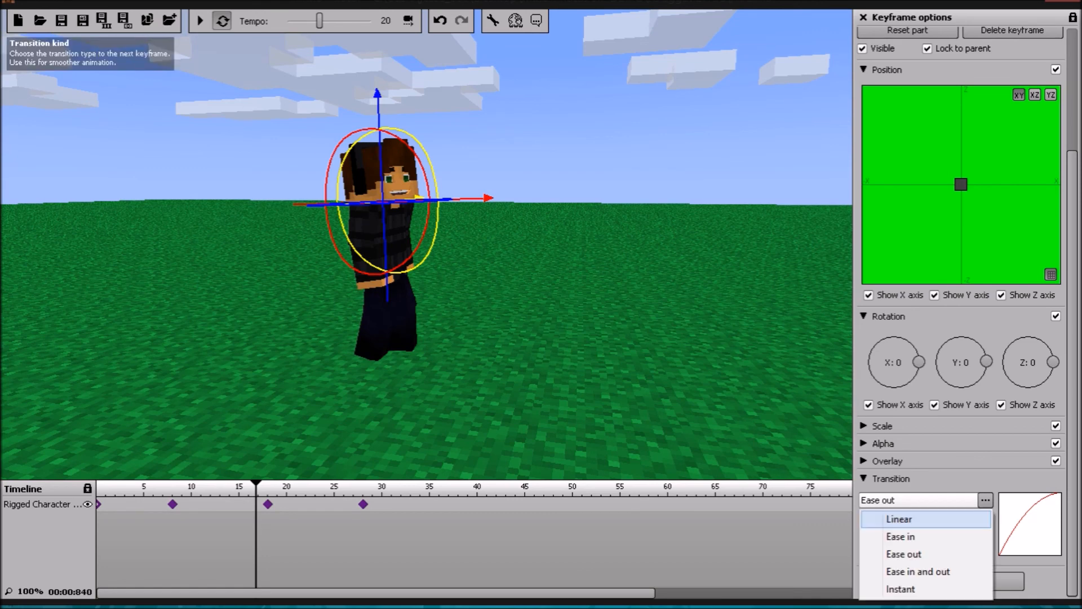
{"action": "left_click", "coordinate": [902, 519]}
{"action": "left_click", "coordinate": [199, 21]}
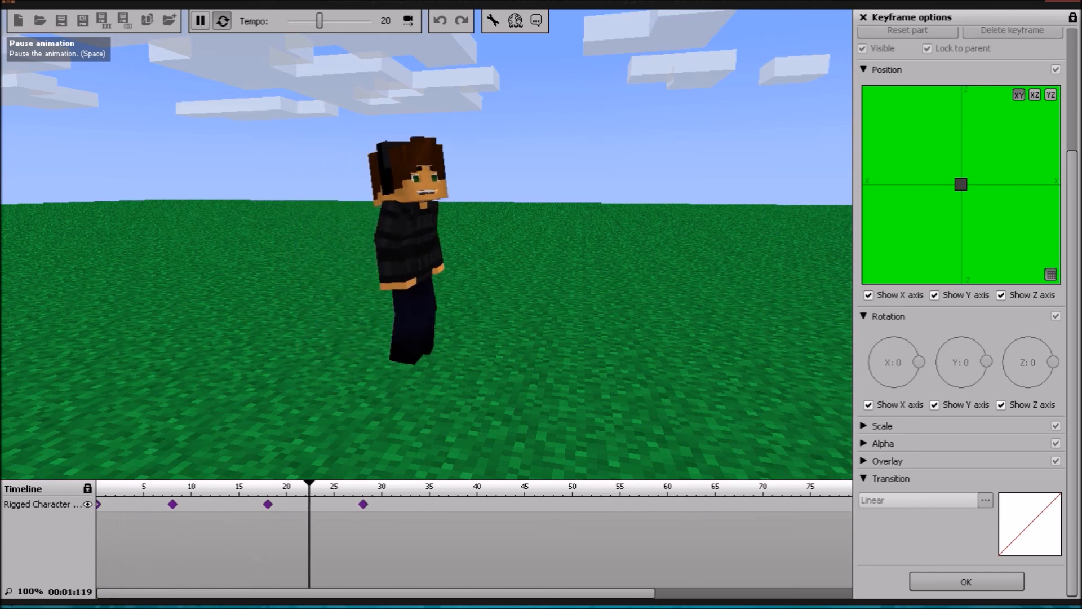
{"action": "left_click", "coordinate": [200, 20]}
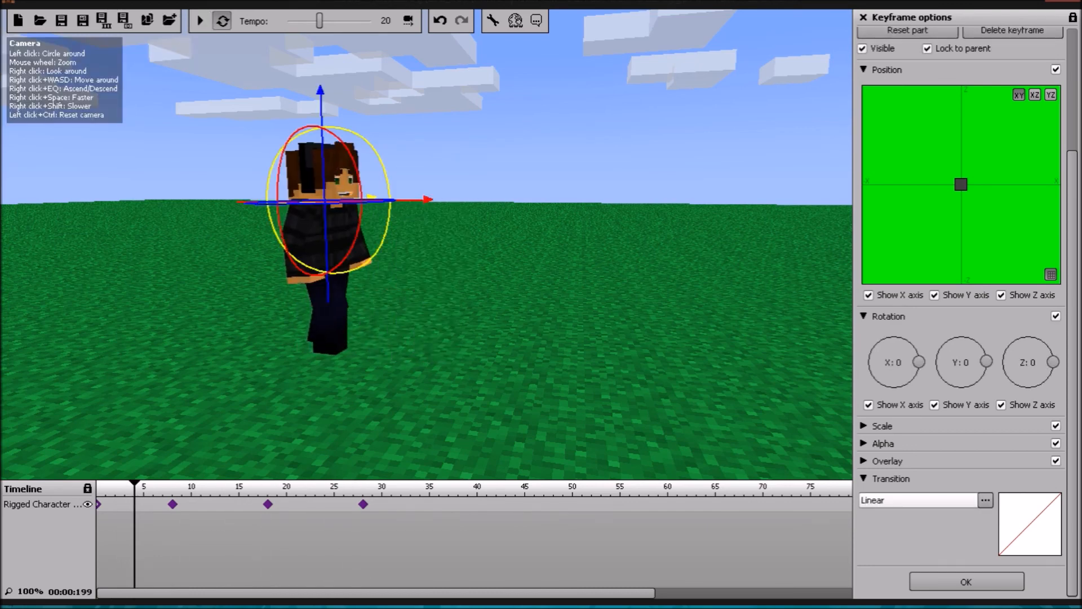